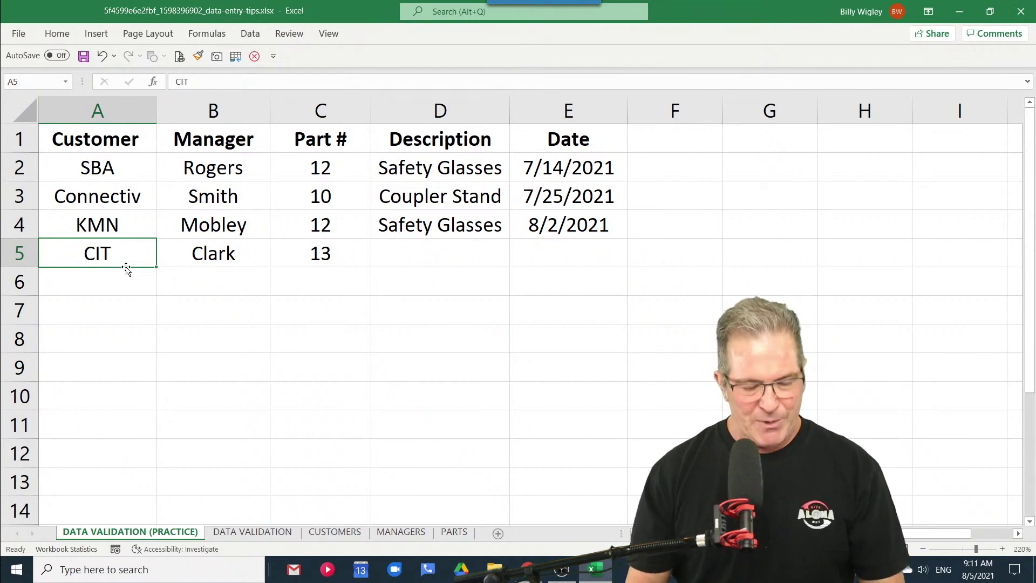
Review the row 5 entry on the practice sheet and look up the description of part 13 on the PARTS sheet.
{"action": "key", "text": "Tab"}
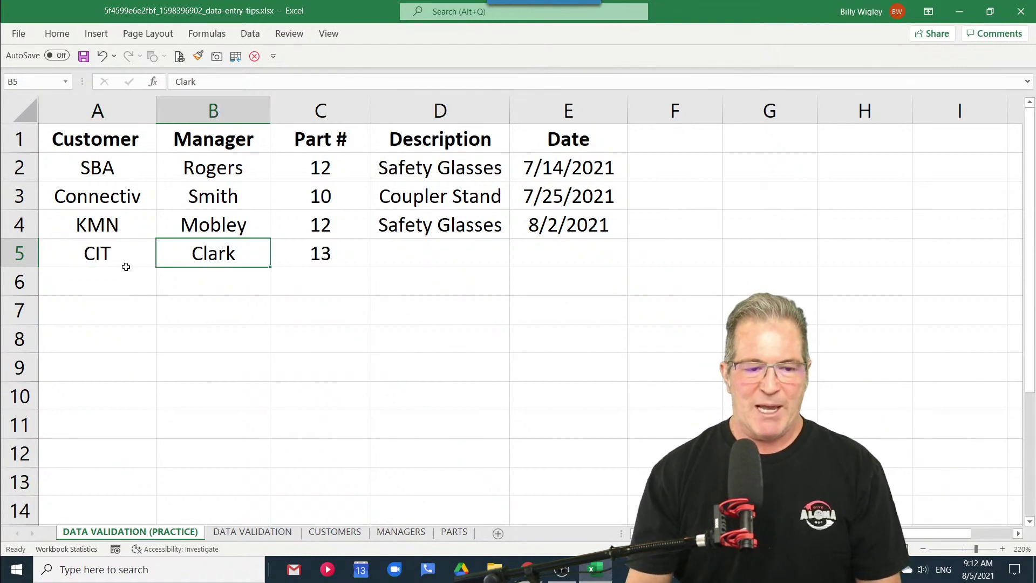
{"action": "key", "text": "Tab"}
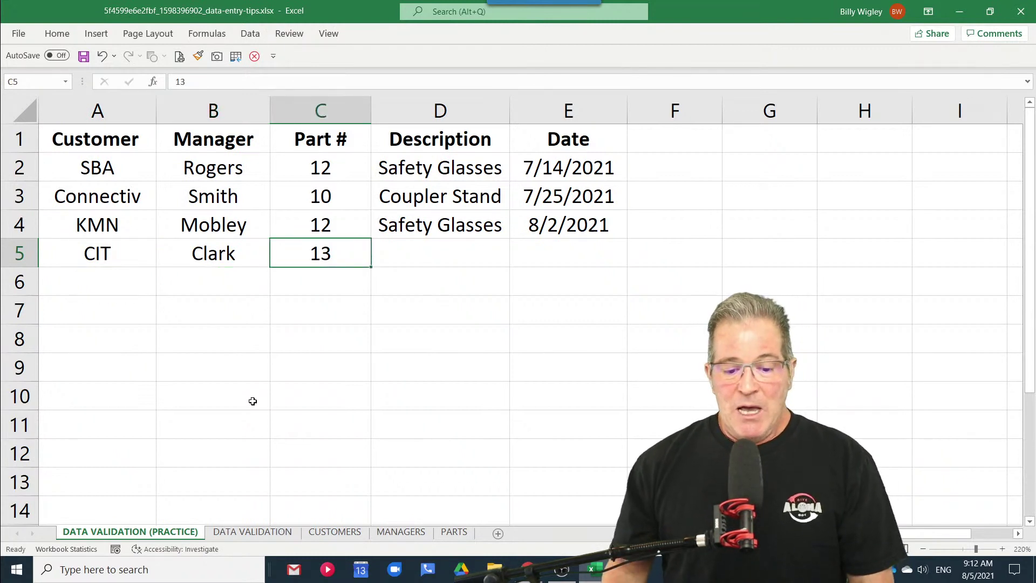
{"action": "left_click", "coordinate": [467, 533]}
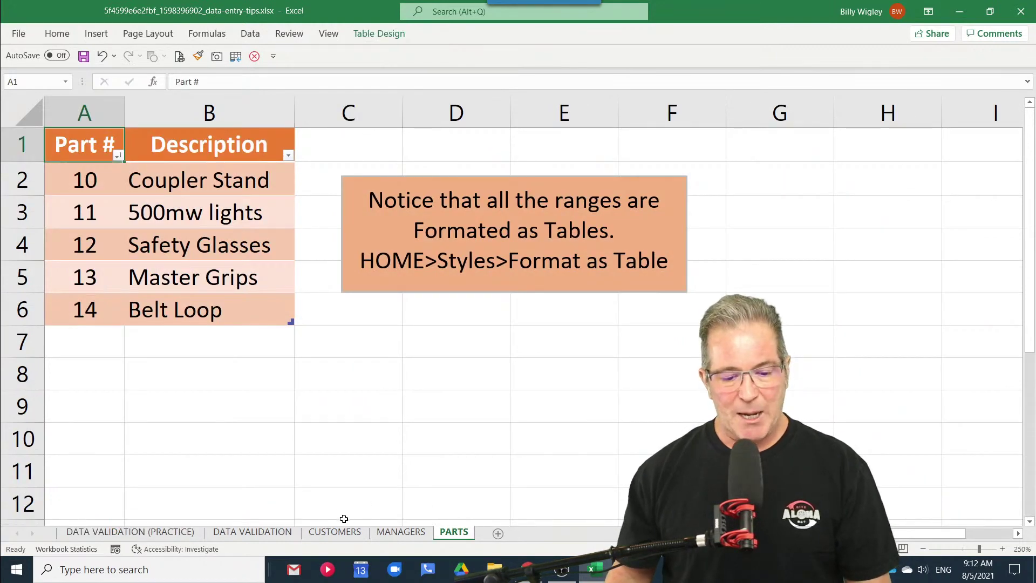
{"action": "left_click", "coordinate": [168, 532]}
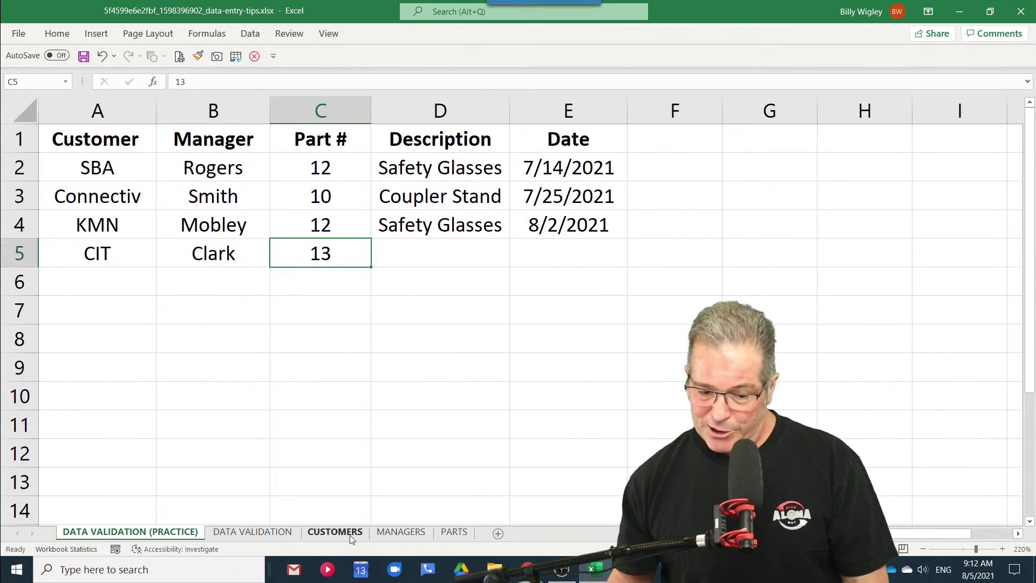
{"action": "left_click", "coordinate": [452, 533]}
{"action": "left_click", "coordinate": [89, 269]}
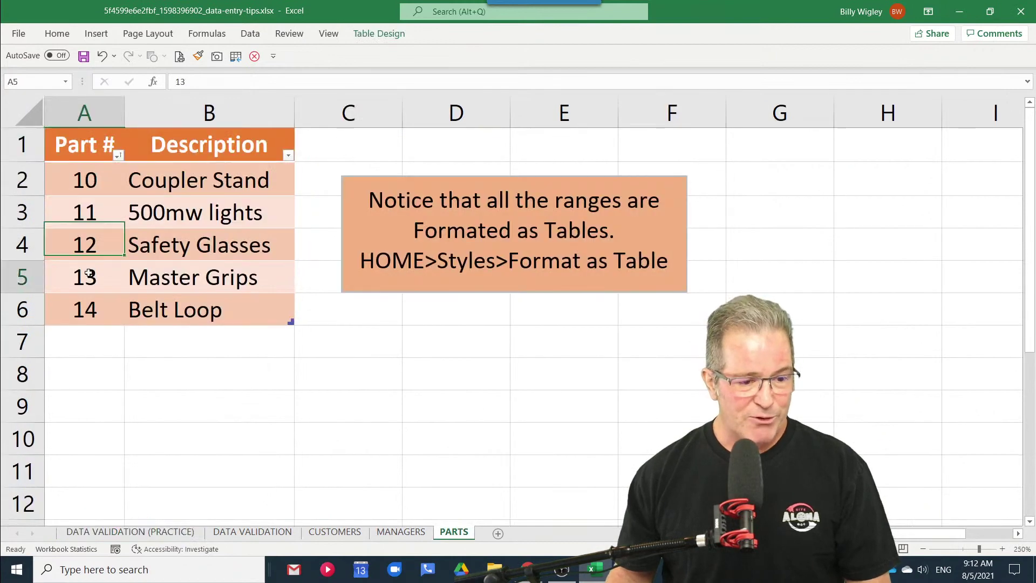
{"action": "left_click", "coordinate": [214, 288]}
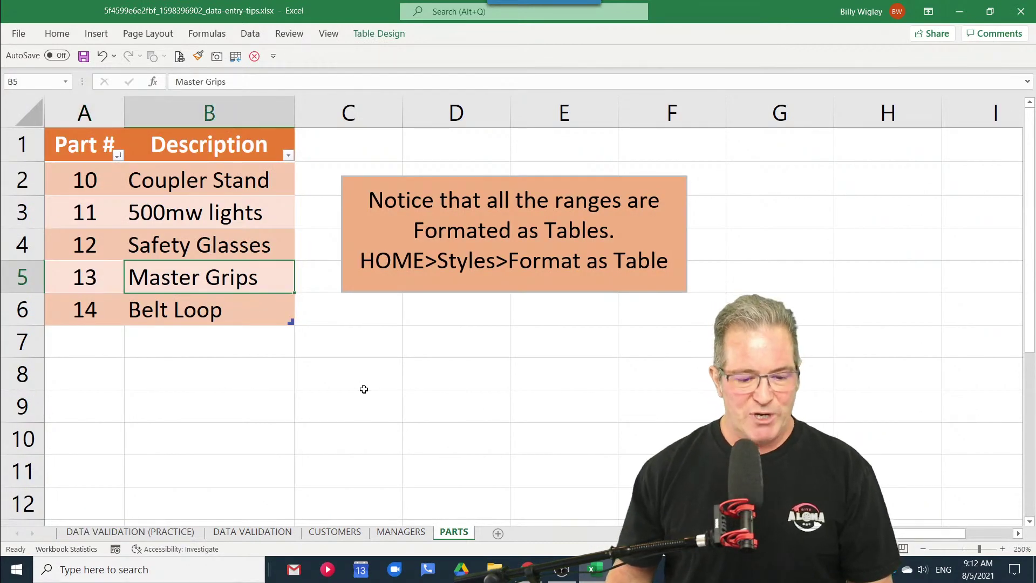
On the practice sheet, enter Master Grips as the description and the current date 8/5/2021 in row 5.
{"action": "left_click", "coordinate": [173, 535]}
{"action": "left_click", "coordinate": [438, 264]}
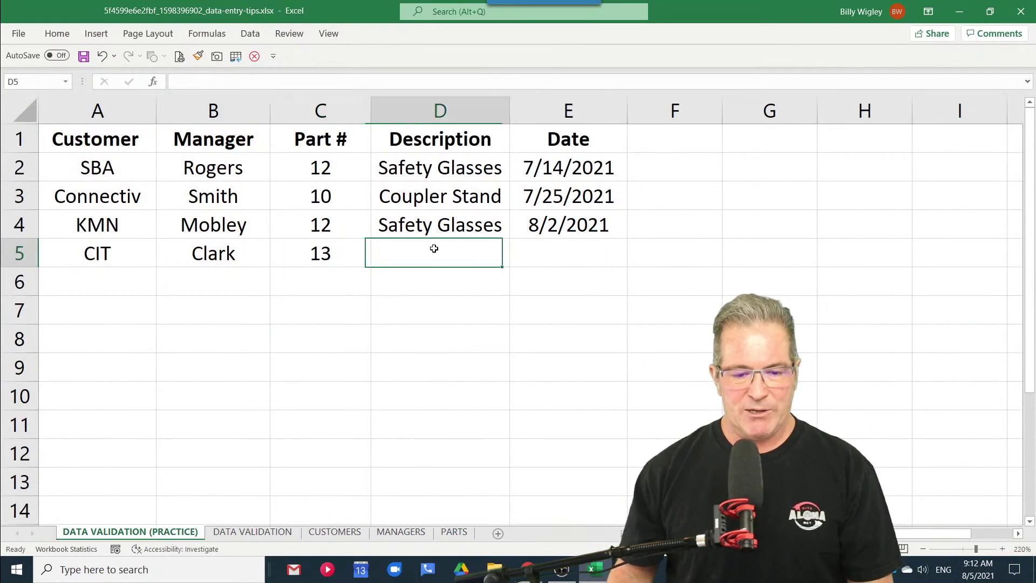
{"action": "type", "text": "Master "}
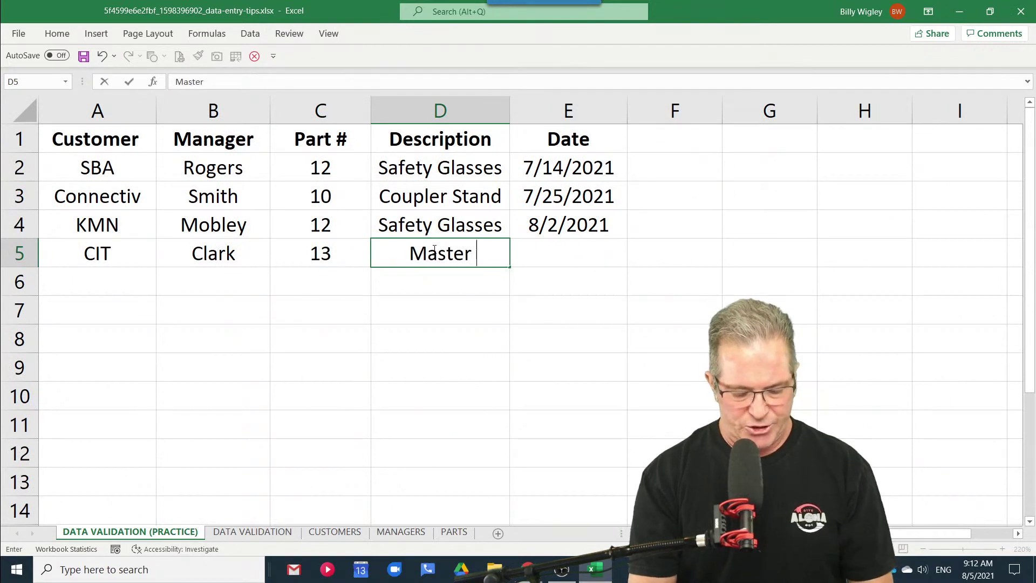
{"action": "type", "text": "Grips"}
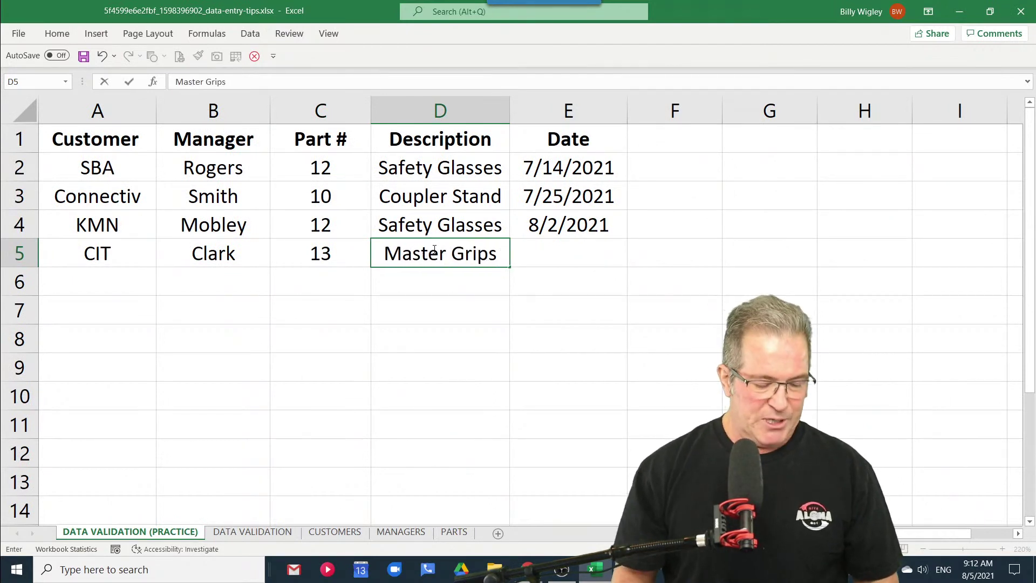
{"action": "key", "text": "Tab"}
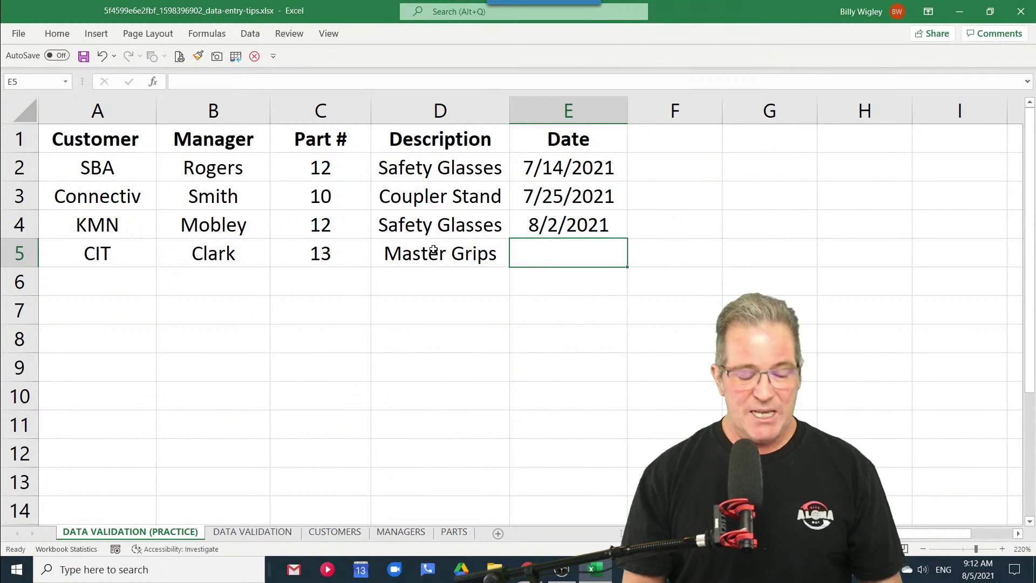
{"action": "key", "text": "ctrl+semicolon"}
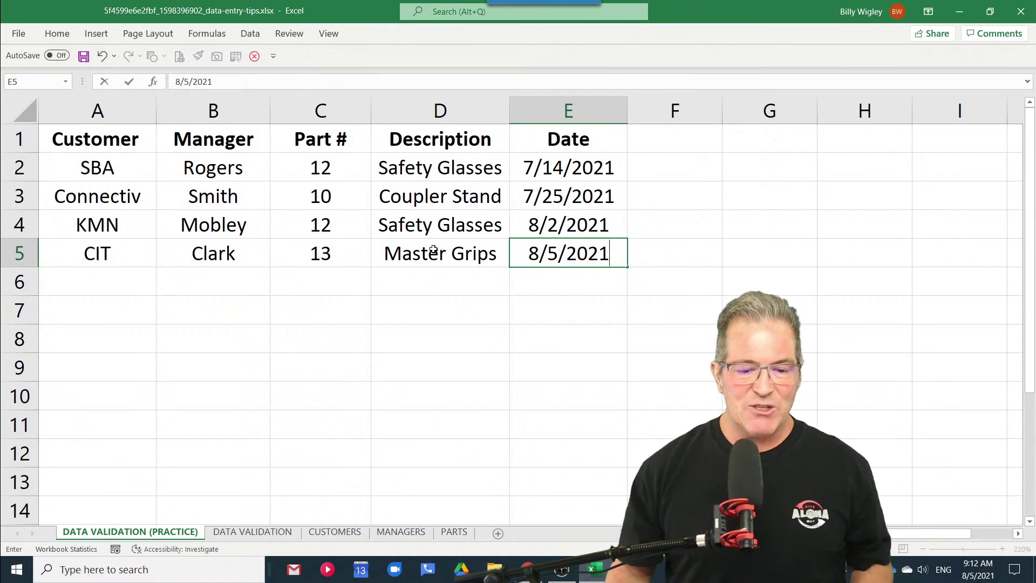
{"action": "left_click", "coordinate": [95, 139]}
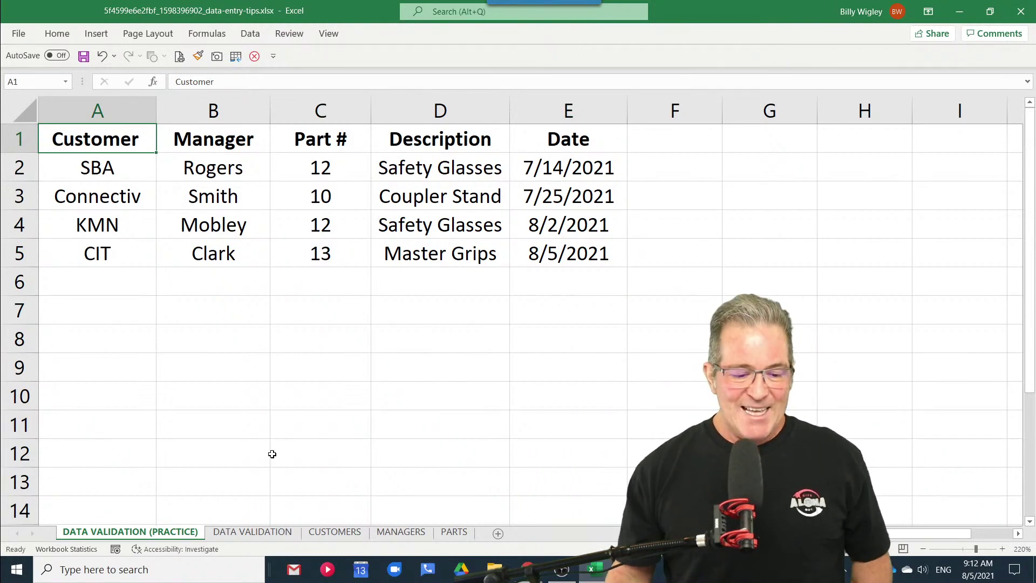
On the DATA VALIDATION sheet, choose NMX from the list of allowed customers for row 5.
{"action": "left_click", "coordinate": [264, 532]}
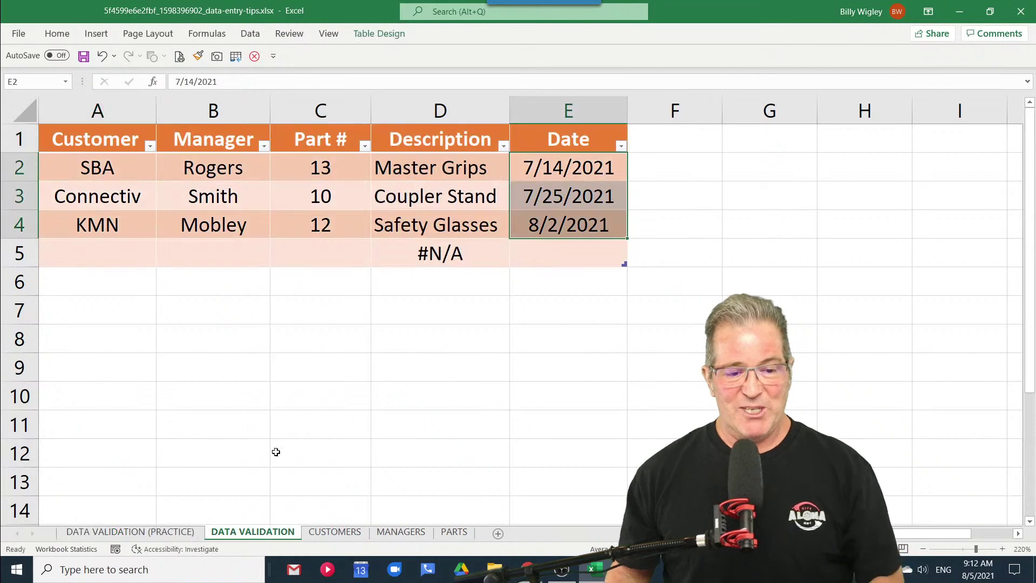
{"action": "left_click", "coordinate": [125, 251]}
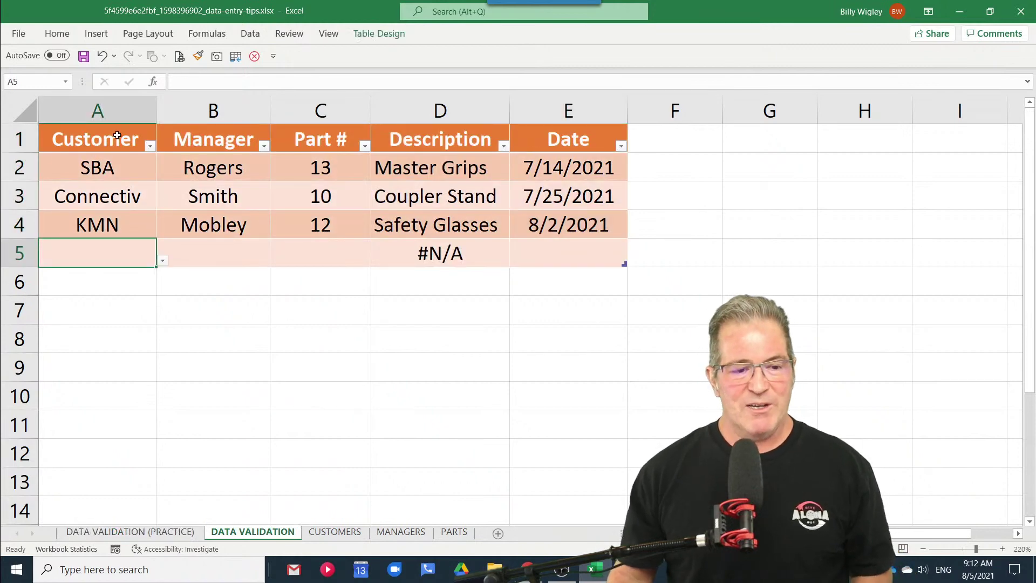
{"action": "key", "text": "ctrl+2"}
{"action": "mouse_move", "coordinate": [34, 112]}
{"action": "left_mouse_down"}
{"action": "mouse_move", "coordinate": [194, 315]}
{"action": "mouse_move", "coordinate": [714, 306]}
{"action": "mouse_move", "coordinate": [677, 287]}
{"action": "left_mouse_up"}
{"action": "key", "text": "Escape"}
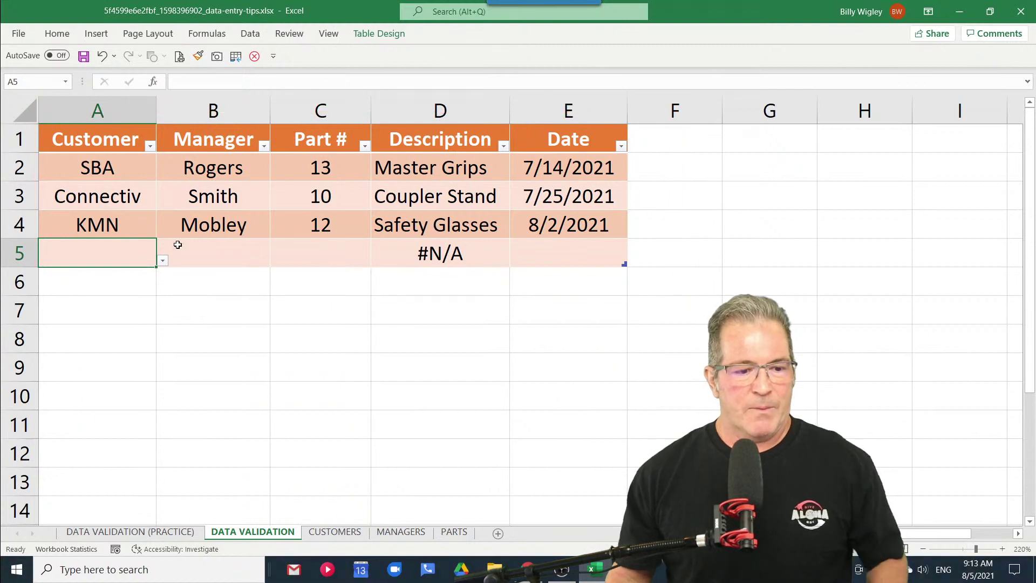
{"action": "left_click", "coordinate": [163, 260]}
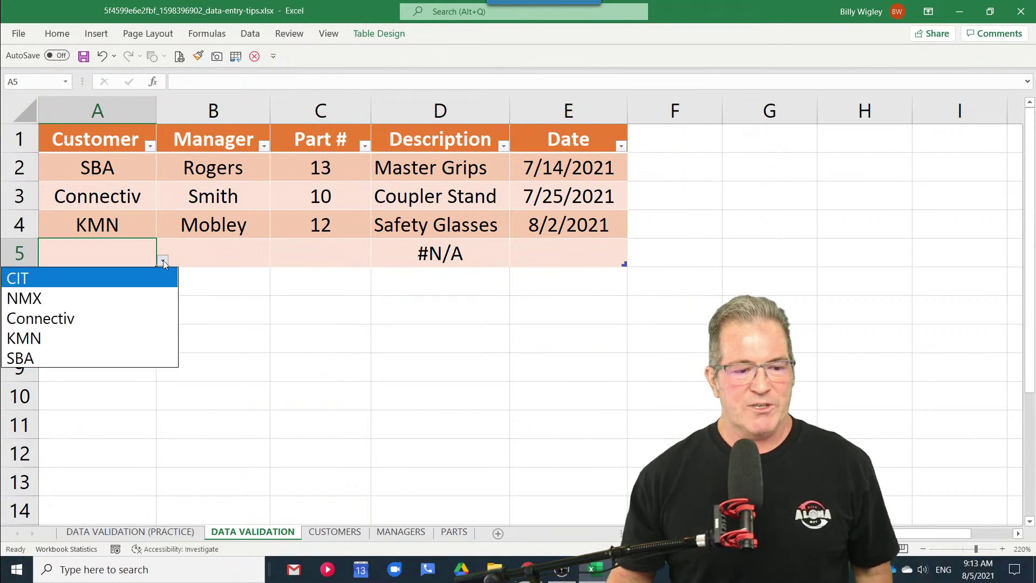
{"action": "left_click", "coordinate": [103, 296]}
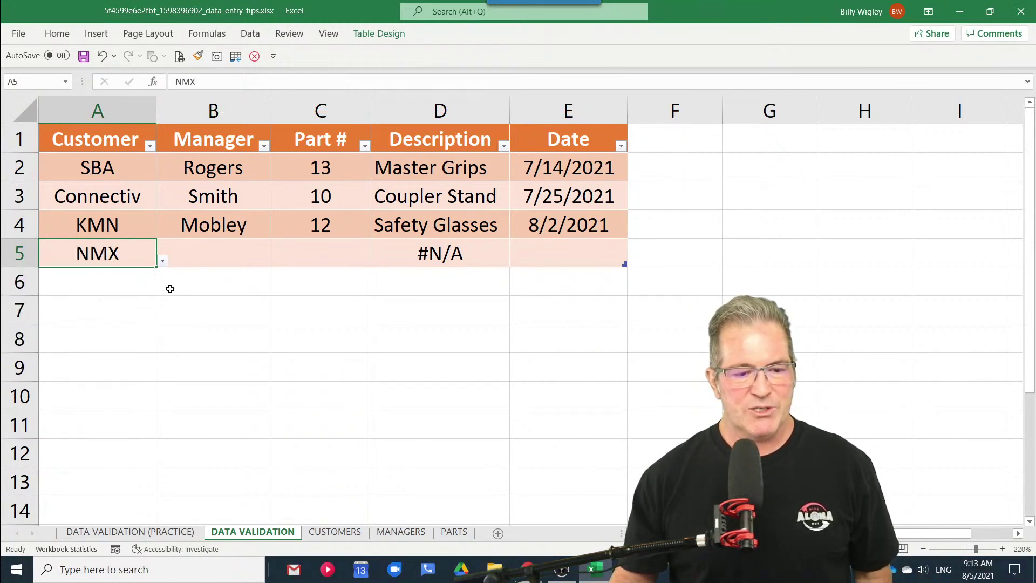
Choose the second listed manager for row 5 and enter 11 as its part number.
{"action": "left_click", "coordinate": [233, 251]}
{"action": "left_click", "coordinate": [277, 261]}
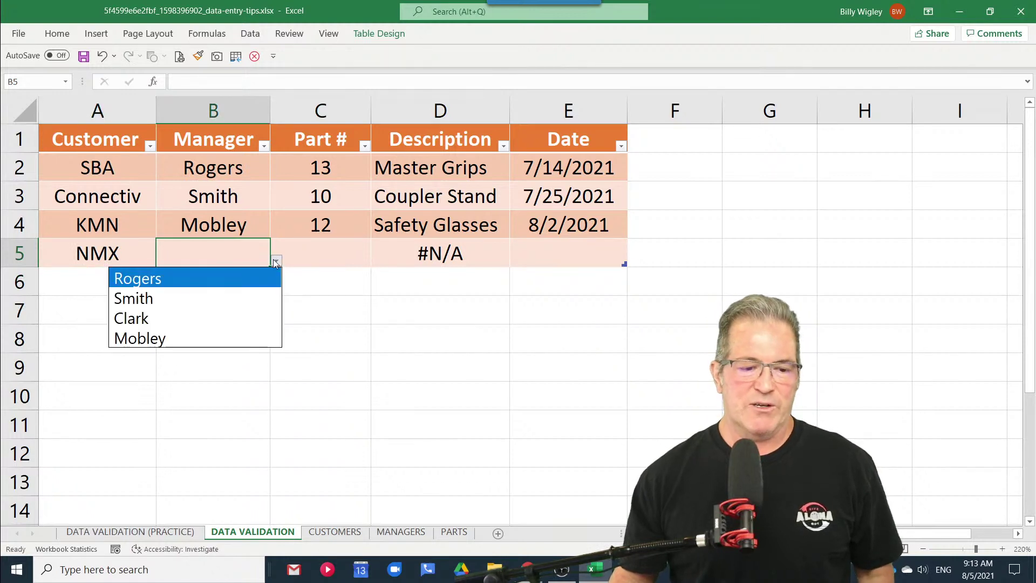
{"action": "left_click", "coordinate": [216, 300]}
{"action": "left_click", "coordinate": [351, 257]}
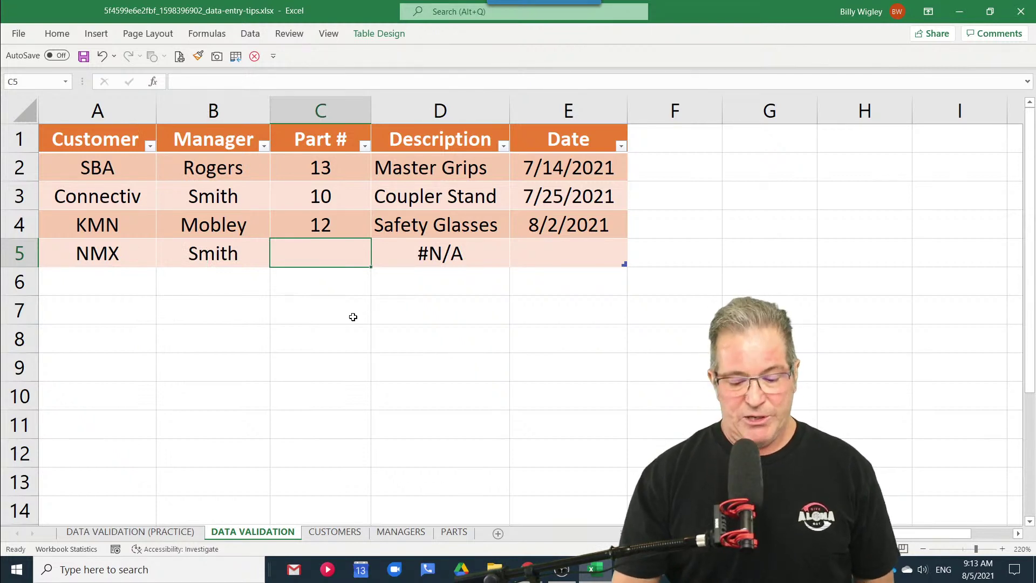
{"action": "type", "text": "11"}
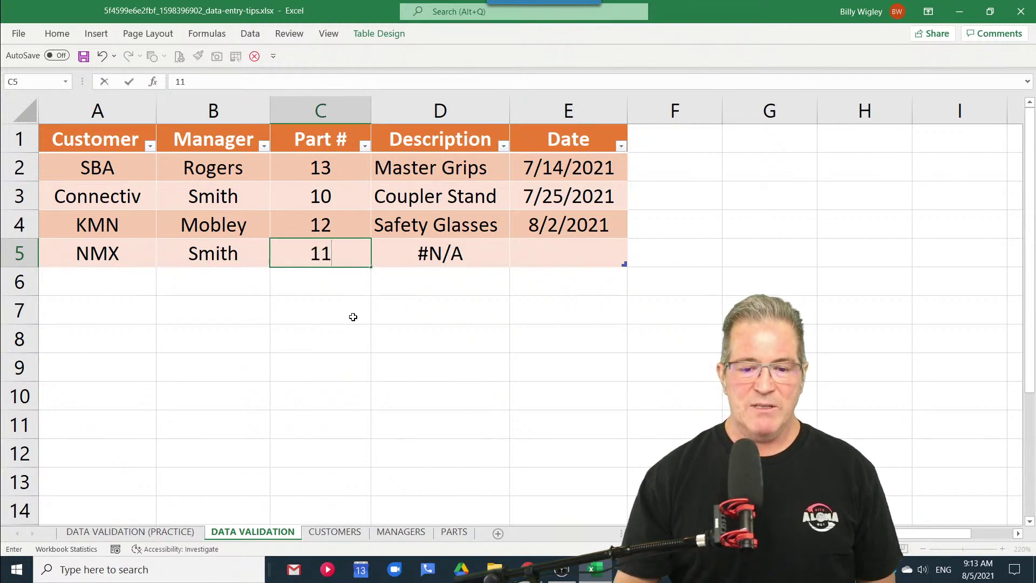
{"action": "key", "text": "Return"}
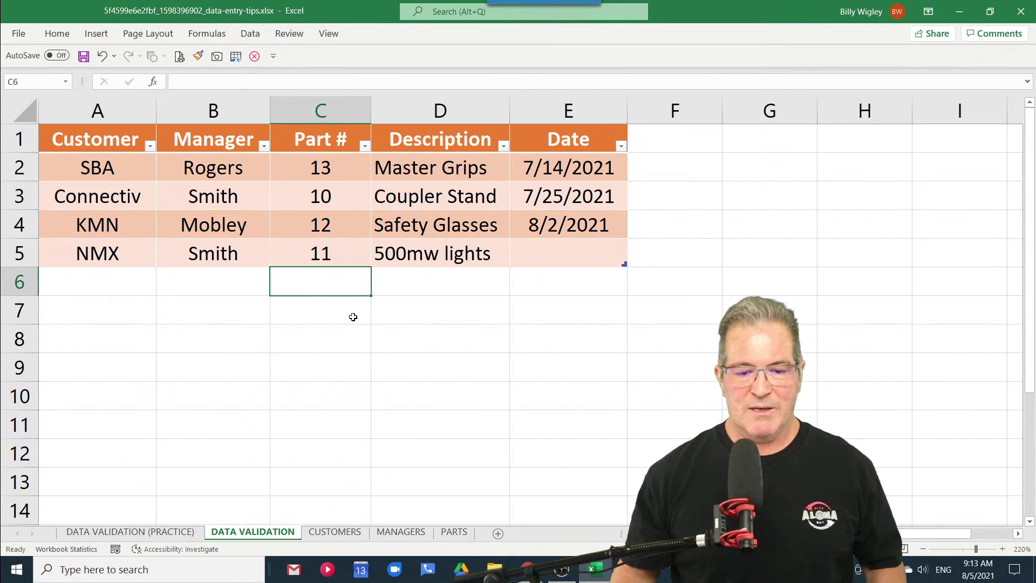
Enter the current date, 8/5/2021, in the Date column of the NMX row.
{"action": "left_click", "coordinate": [568, 263]}
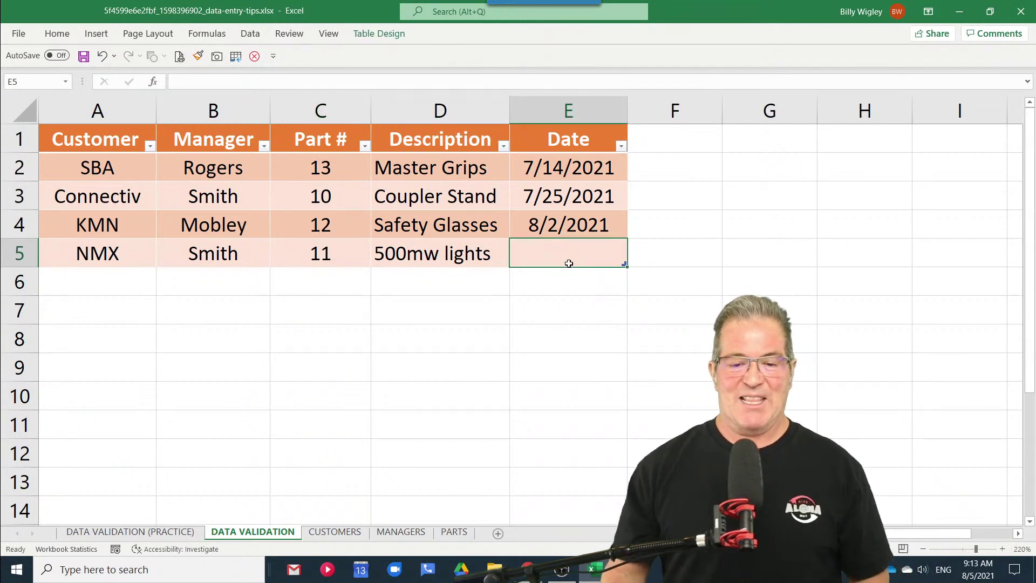
{"action": "key", "text": "ctrl+semicolon"}
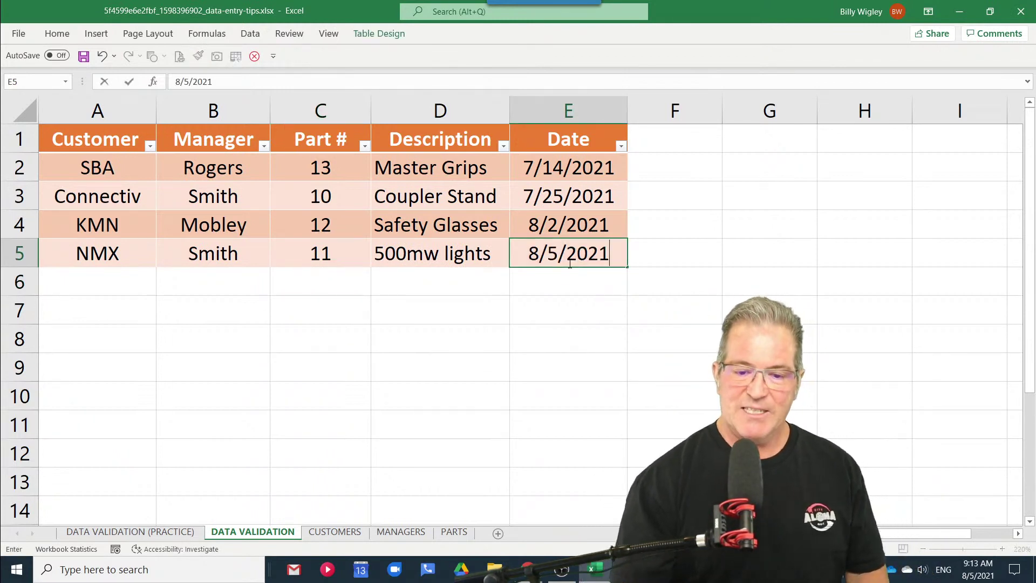
{"action": "key", "text": "Return"}
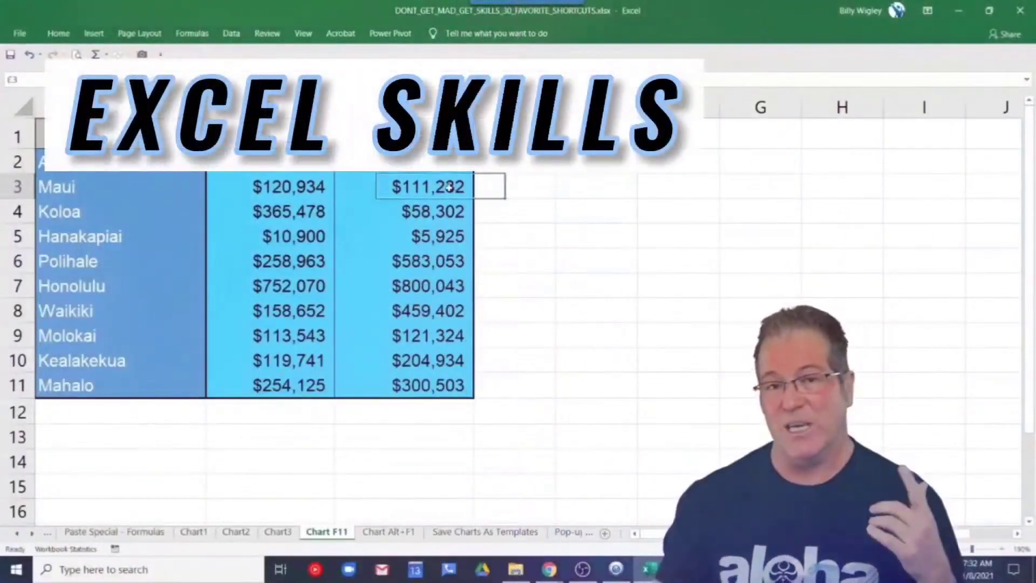
{"action": "left_click", "coordinate": [450, 186]}
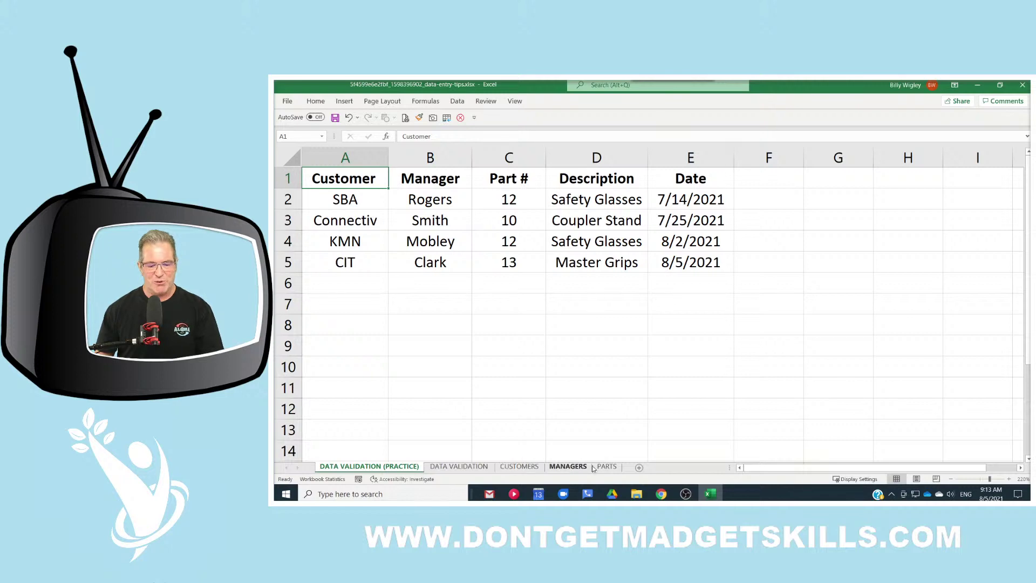
Open the CUSTOMERS sheet, examine the extent of the customer list in A1:A6, and return to its header cell.
{"action": "left_click", "coordinate": [519, 467]}
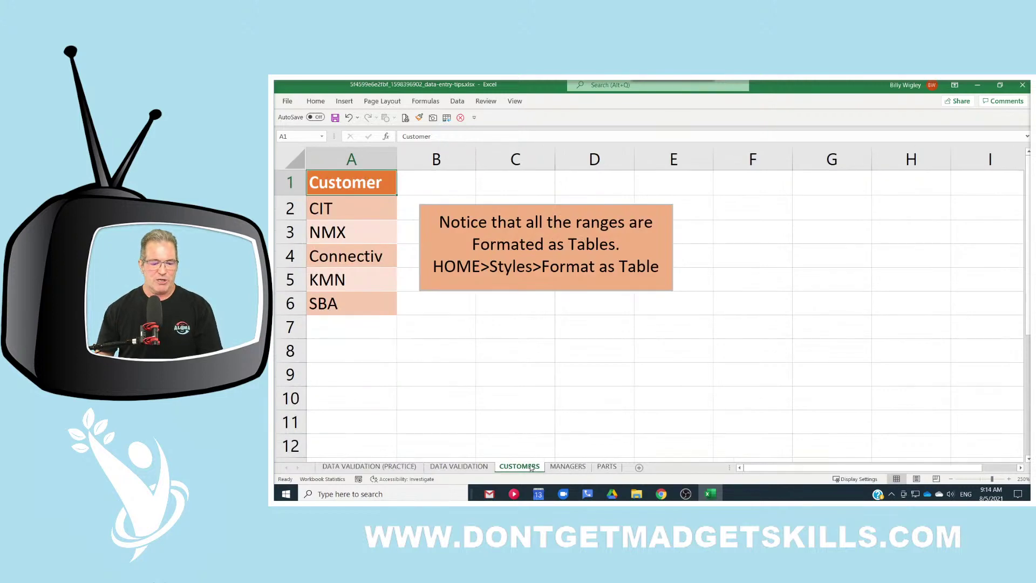
{"action": "left_click_drag", "start_coordinate": [356, 175], "coordinate": [365, 302]}
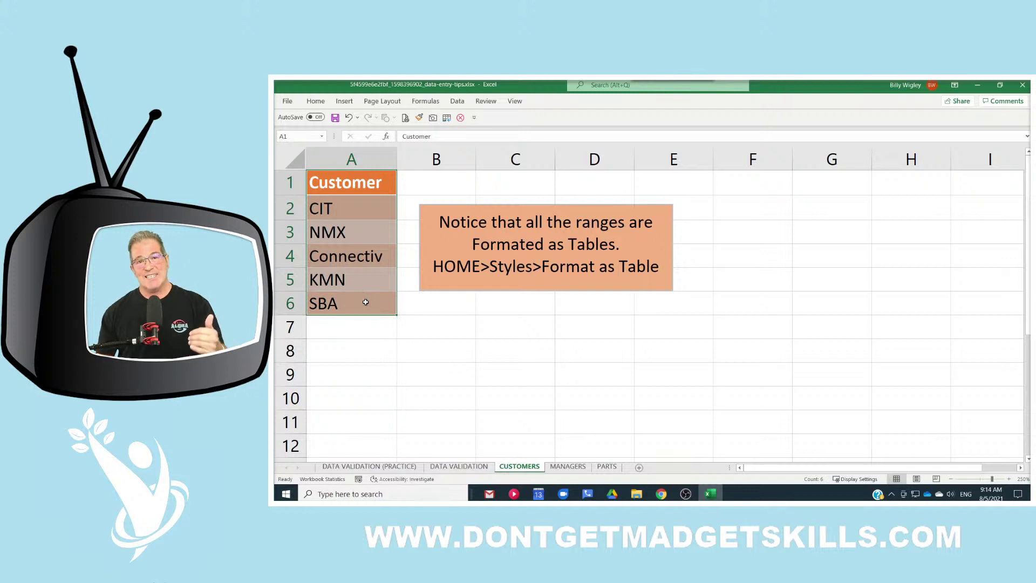
{"action": "left_click", "coordinate": [360, 179]}
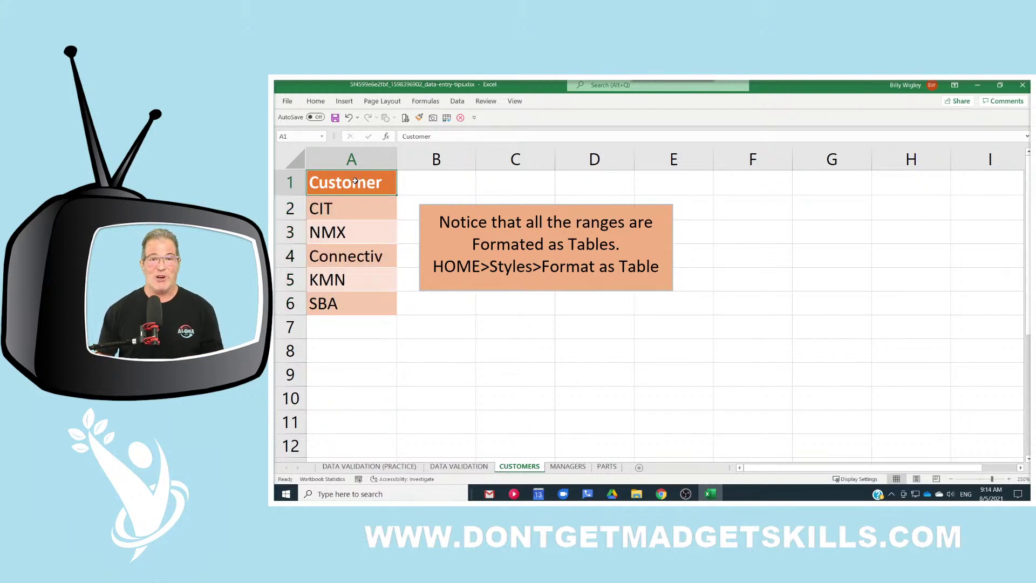
{"action": "mouse_move", "coordinate": [355, 182]}
{"action": "left_mouse_down"}
{"action": "mouse_move", "coordinate": [689, 204]}
{"action": "mouse_move", "coordinate": [713, 383]}
{"action": "left_mouse_up"}
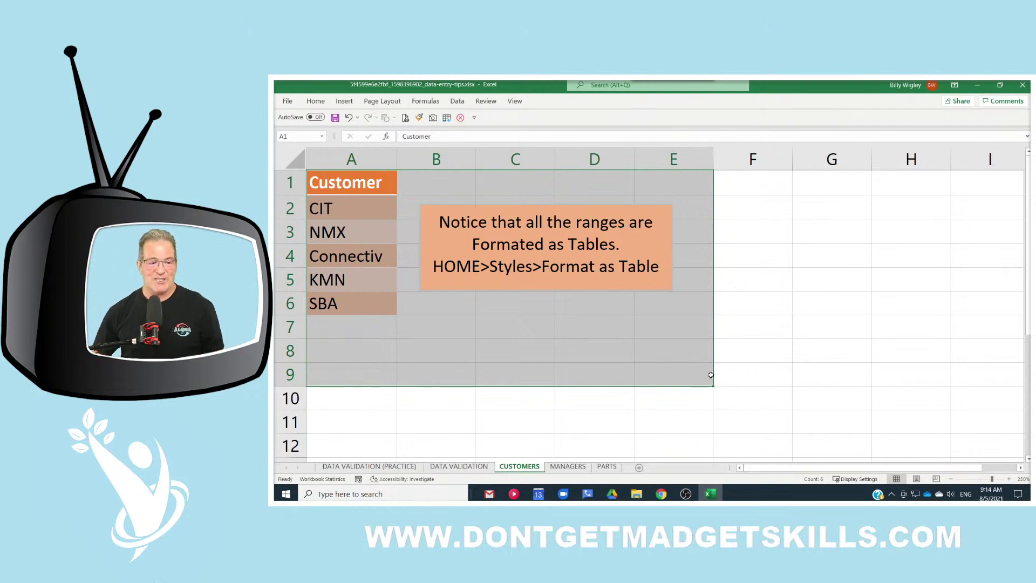
{"action": "left_click", "coordinate": [350, 181]}
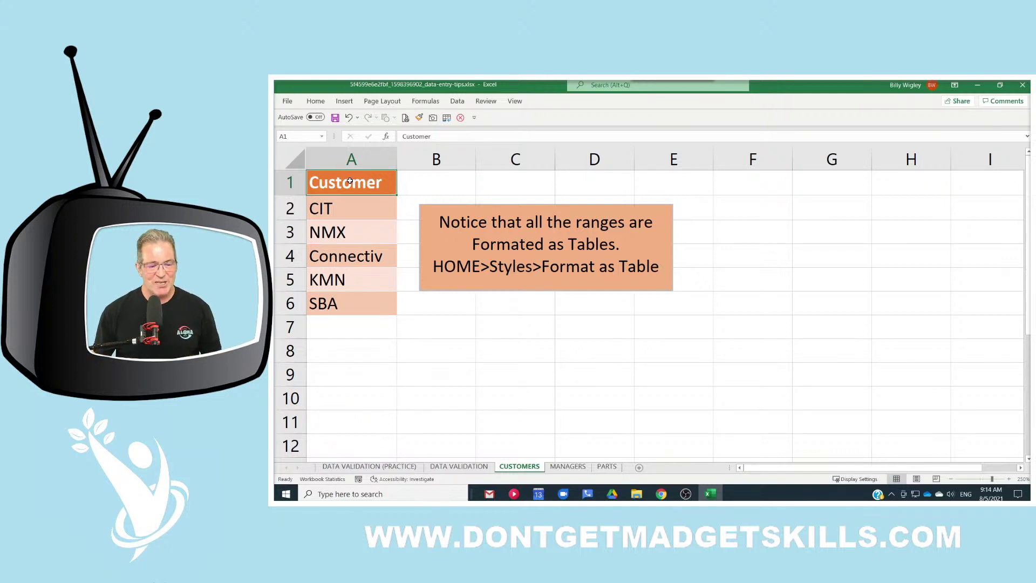
{"action": "left_click_drag", "start_coordinate": [350, 182], "coordinate": [367, 303]}
{"action": "left_click", "coordinate": [356, 185]}
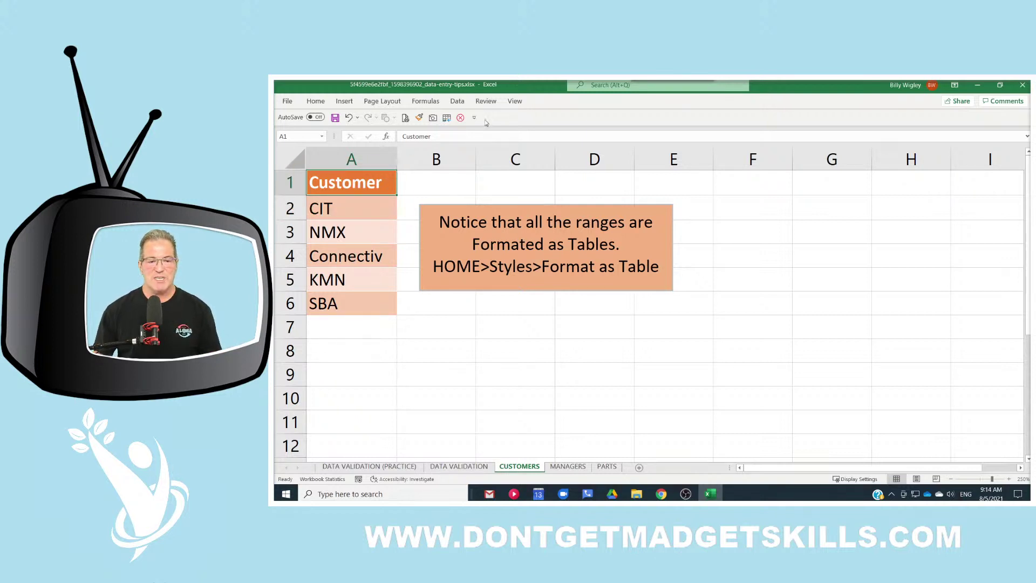
{"action": "left_click", "coordinate": [458, 102]}
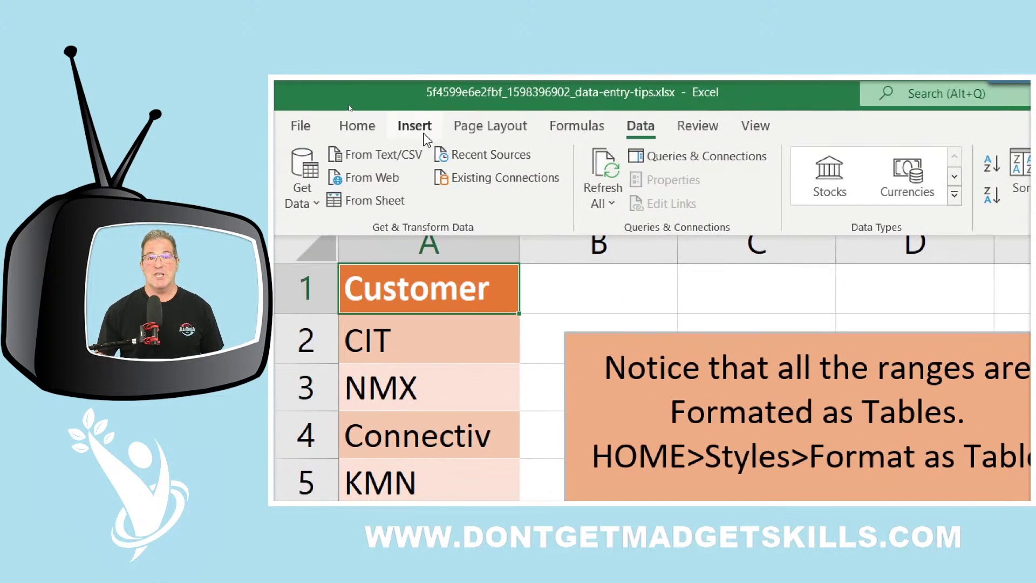
{"action": "left_click", "coordinate": [424, 135]}
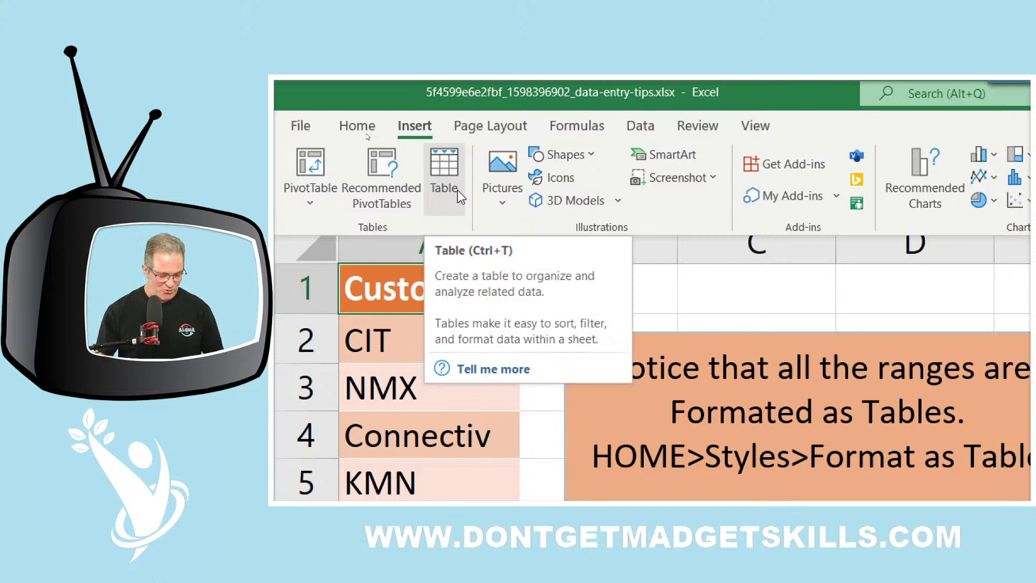
{"action": "key", "text": "Escape"}
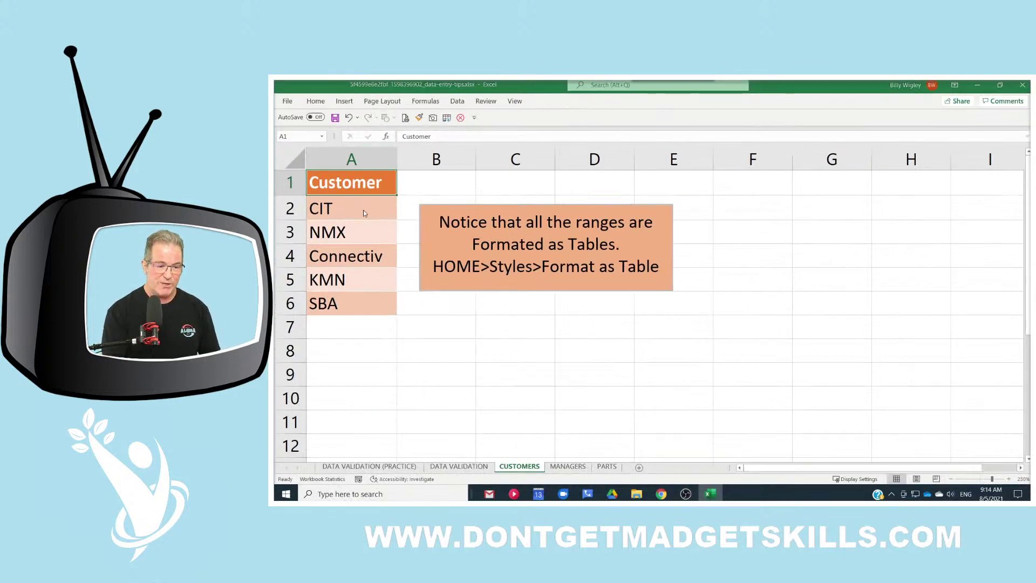
Convert the customer list in A1:A6 into a table with headers, and return to its header cell.
{"action": "key", "text": "ctrl+t"}
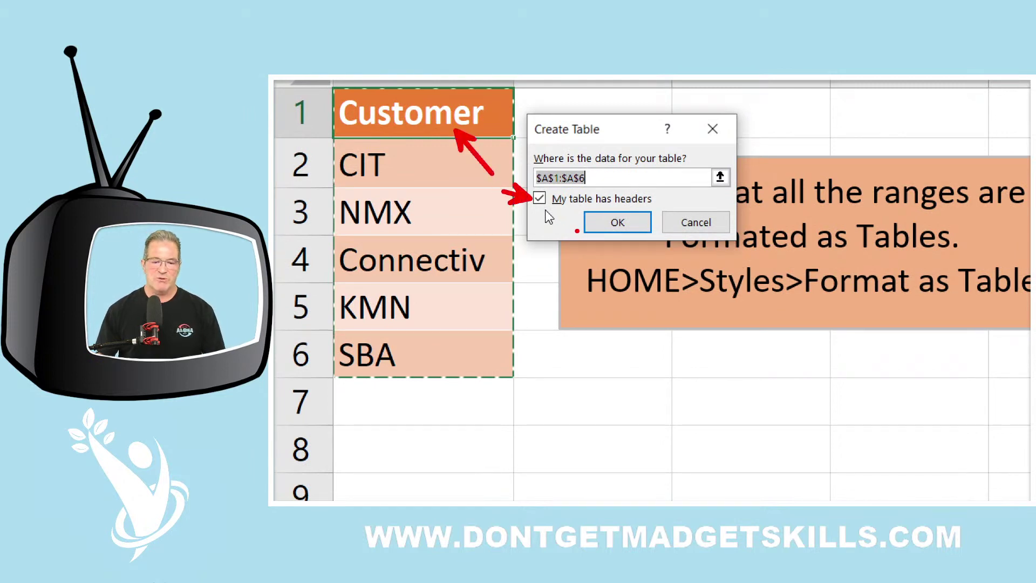
{"action": "left_click", "coordinate": [616, 222]}
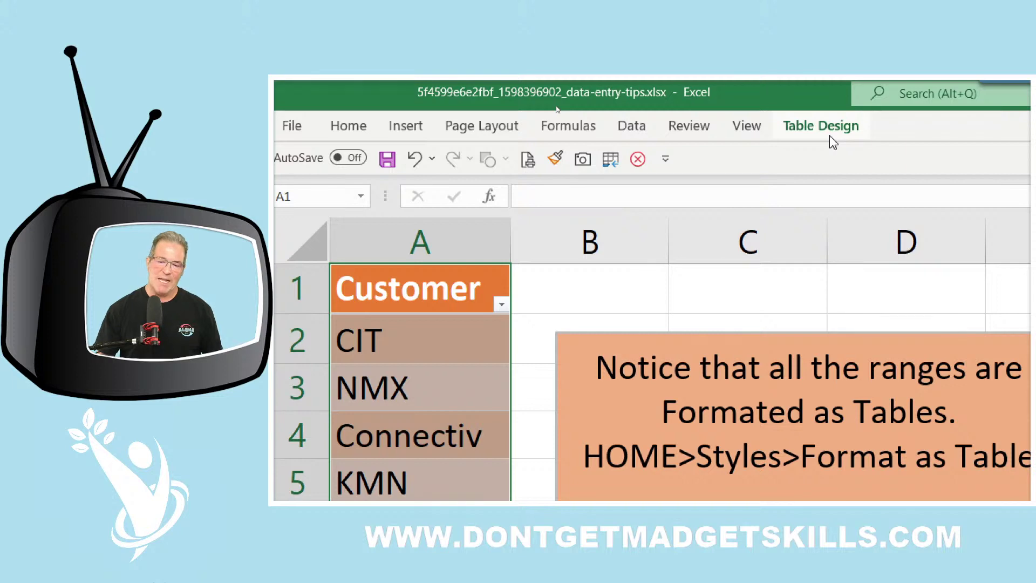
{"action": "left_click", "coordinate": [856, 134]}
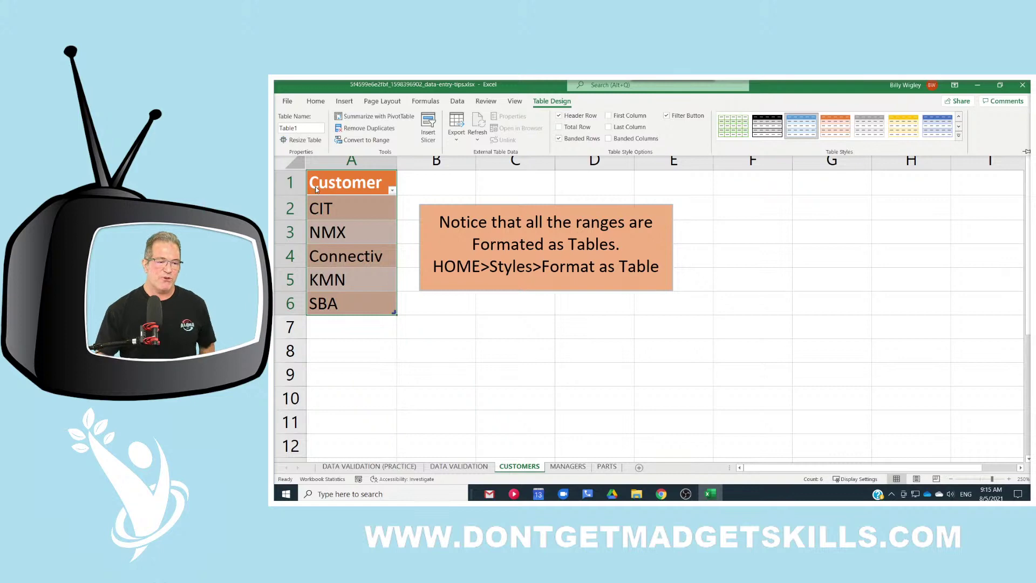
{"action": "left_click", "coordinate": [316, 188]}
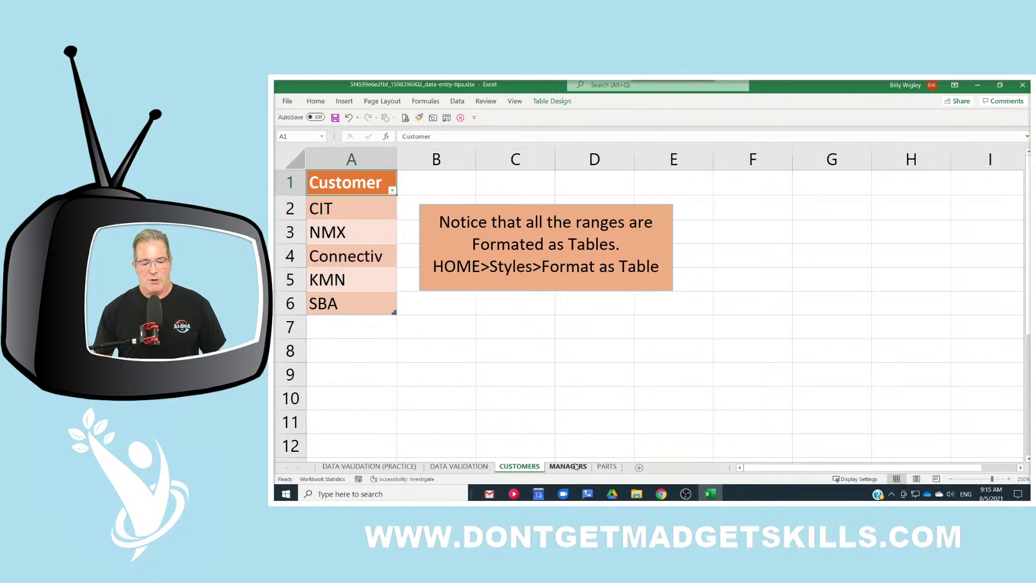
Look over the tables on the MANAGERS and PARTS sheets and return to the CUSTOMERS sheet.
{"action": "left_click", "coordinate": [575, 466]}
{"action": "left_click", "coordinate": [604, 468]}
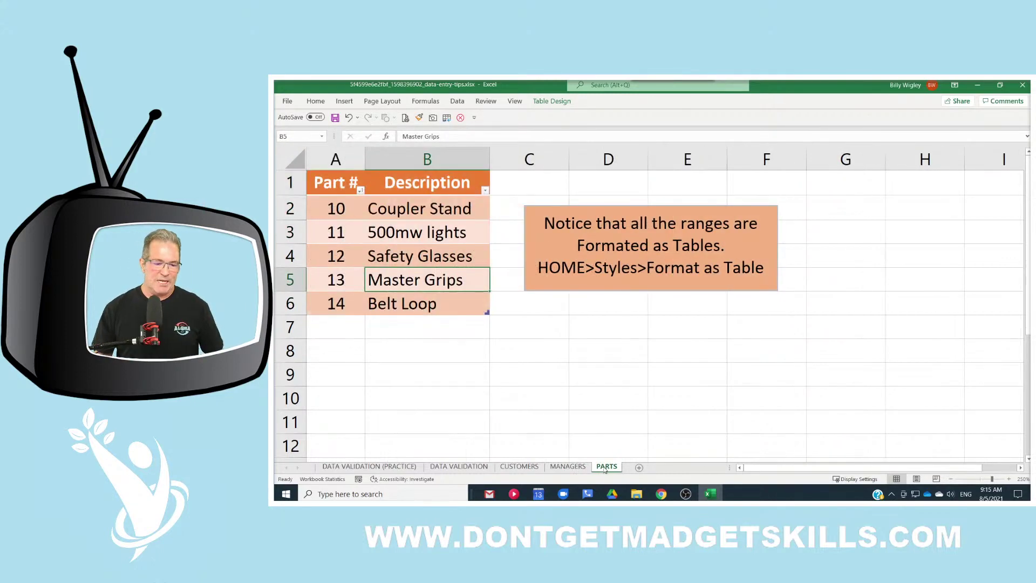
{"action": "left_click", "coordinate": [530, 468]}
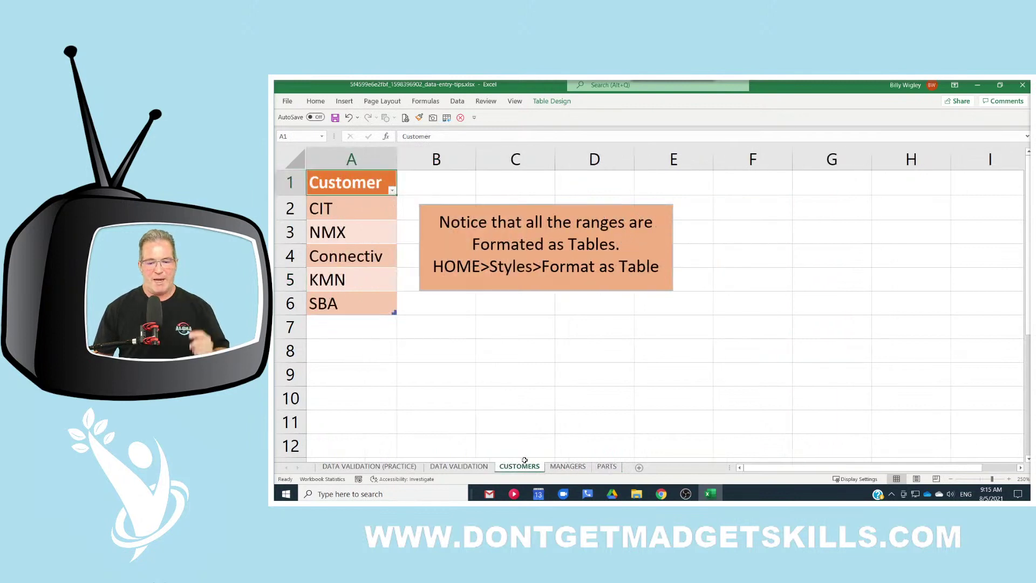
On the DATA VALIDATION (PRACTICE) sheet, convert the data in A1:E5 into a table with headers.
{"action": "left_click", "coordinate": [404, 467]}
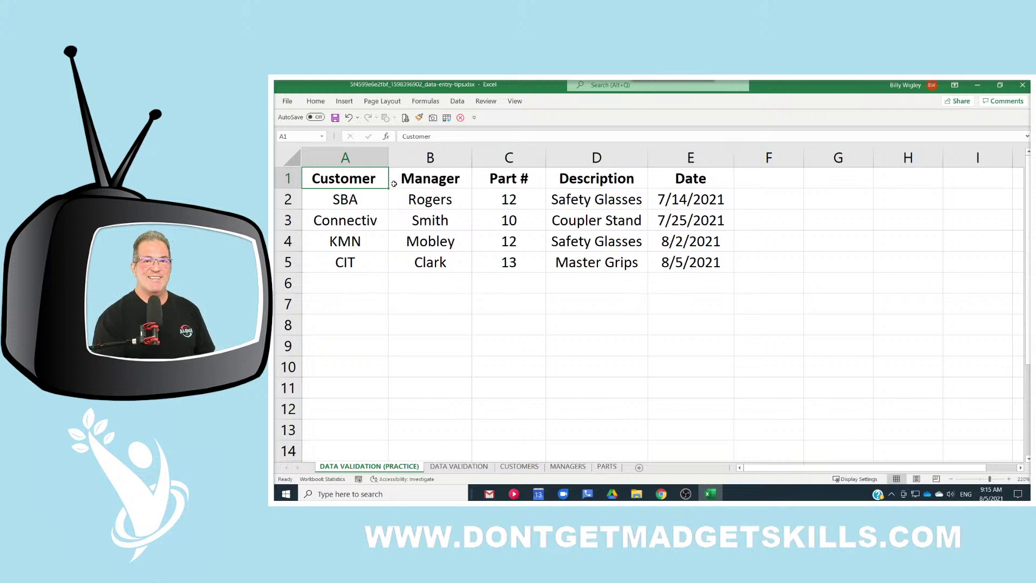
{"action": "key", "text": "ctrl+t"}
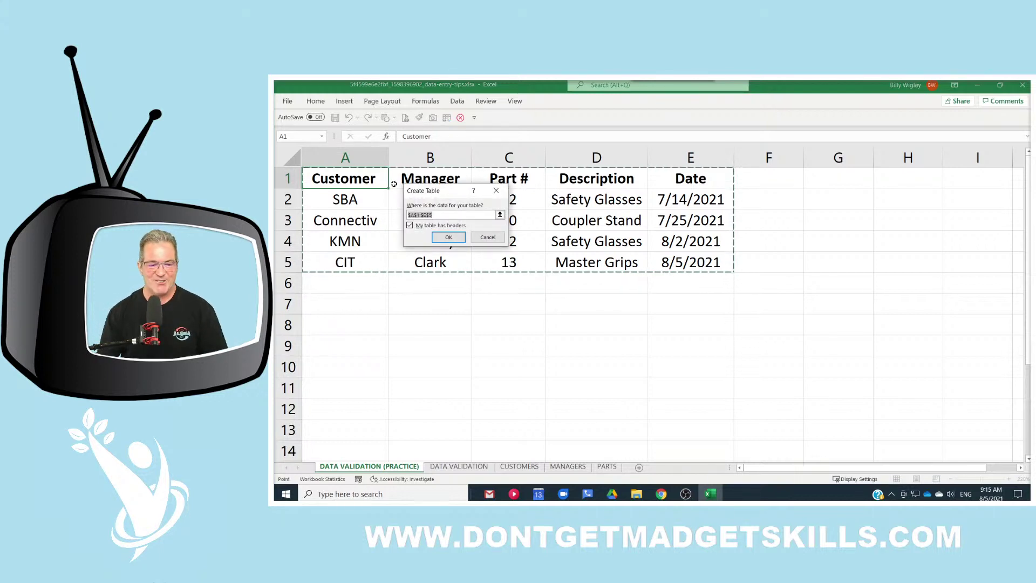
{"action": "left_click_drag", "start_coordinate": [457, 192], "coordinate": [492, 200]}
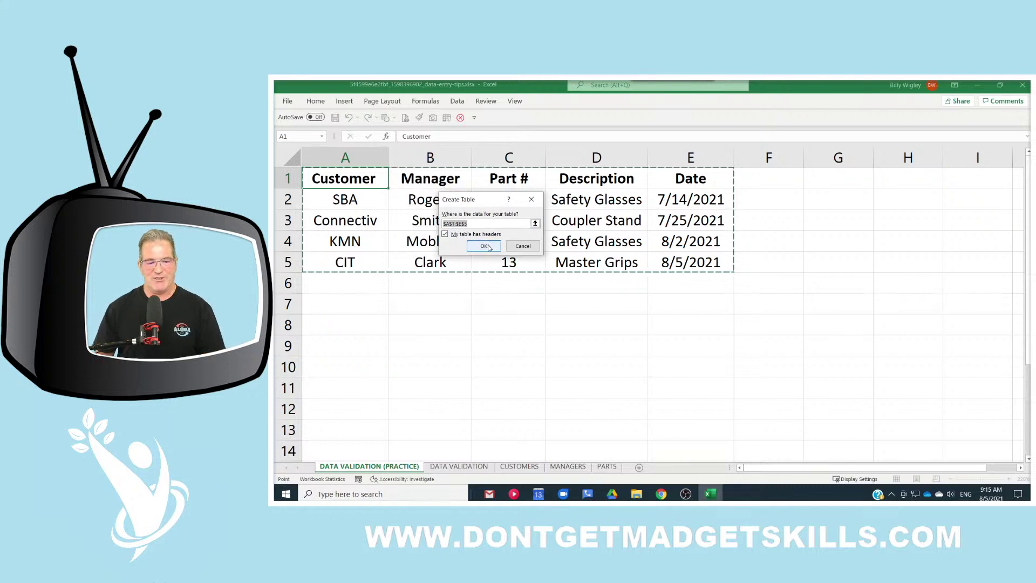
{"action": "left_click", "coordinate": [485, 247]}
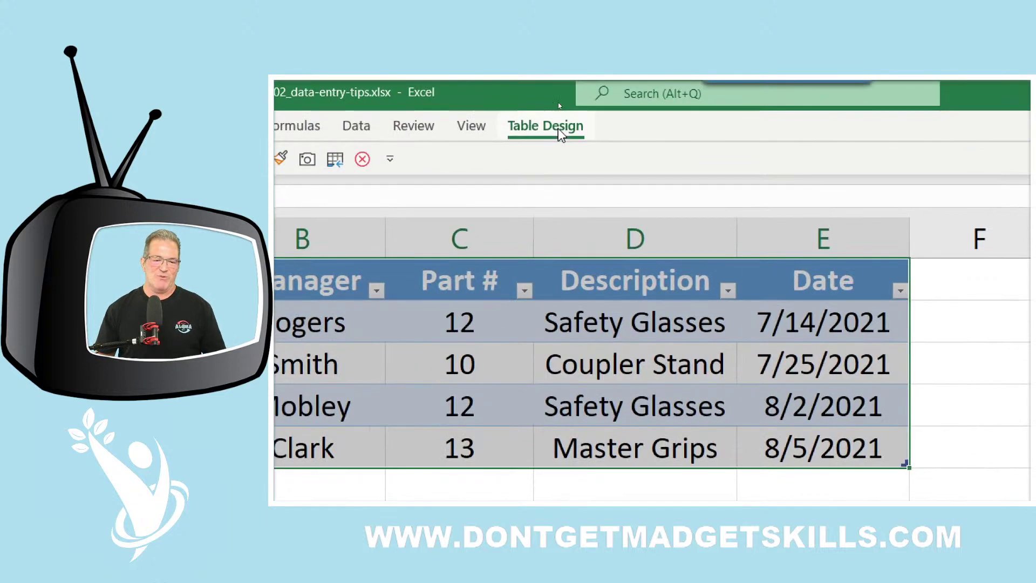
Apply the orange style from the second row of the Medium table styles to the practice table, and select header cell A1.
{"action": "left_click", "coordinate": [560, 104]}
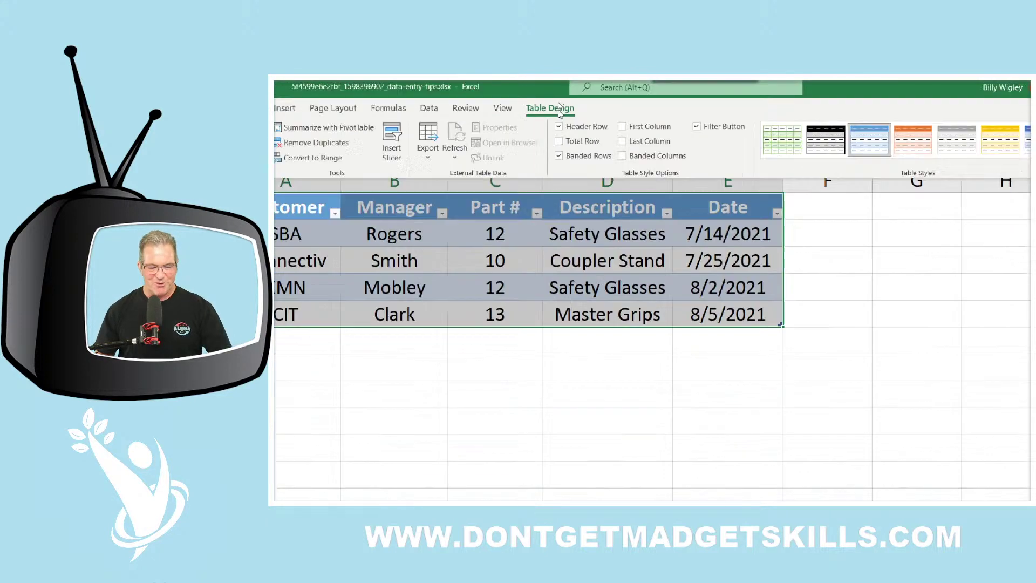
{"action": "left_click", "coordinate": [959, 138]}
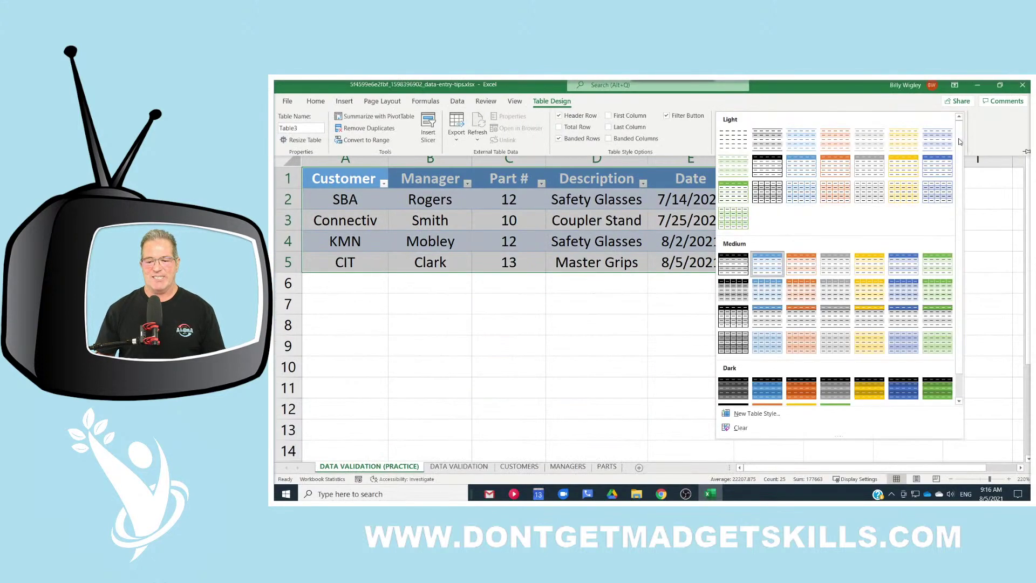
{"action": "left_click", "coordinate": [805, 287]}
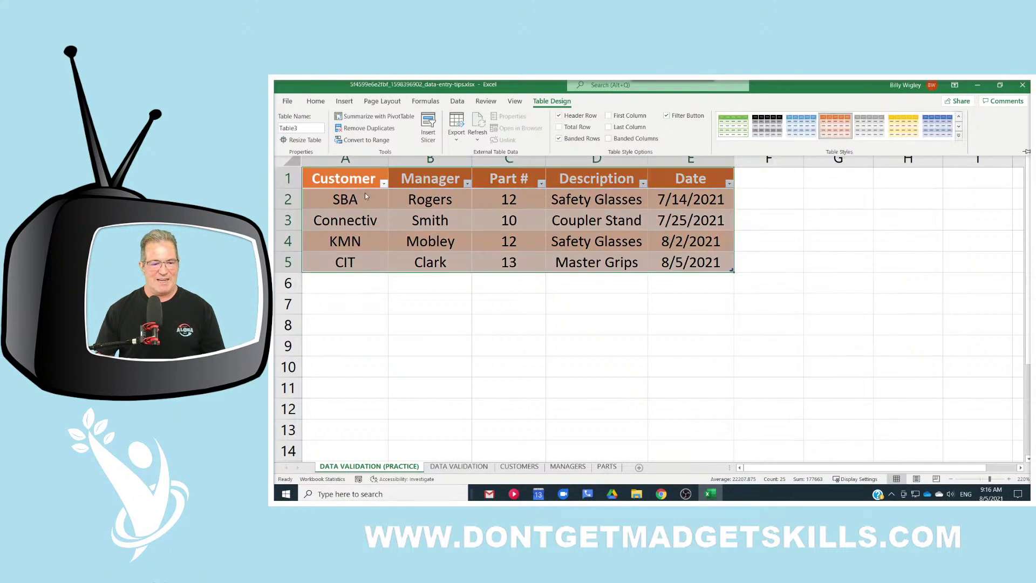
{"action": "left_click", "coordinate": [959, 135]}
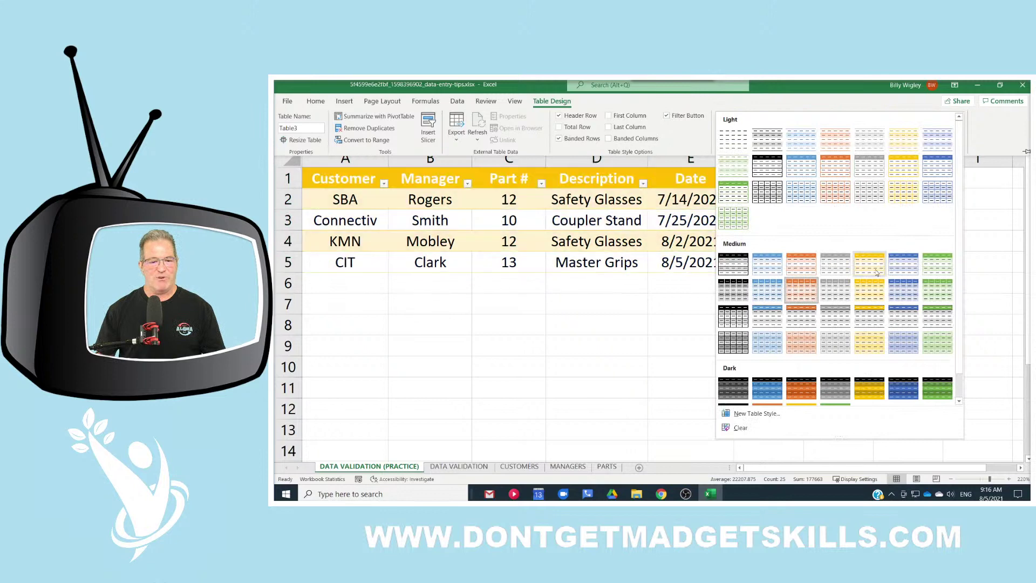
{"action": "left_click", "coordinate": [806, 297]}
{"action": "left_click", "coordinate": [334, 173]}
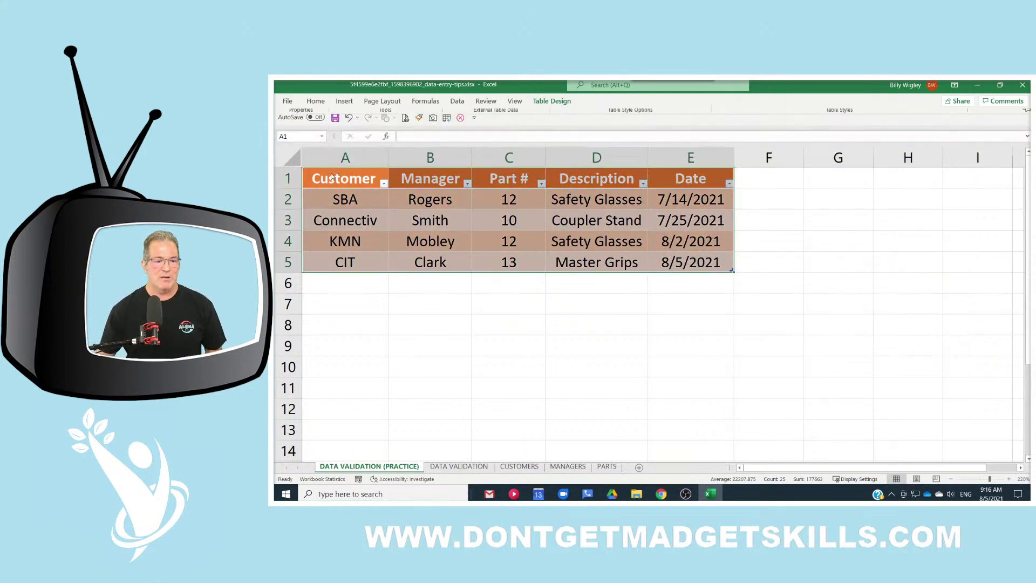
{"action": "left_click", "coordinate": [331, 173]}
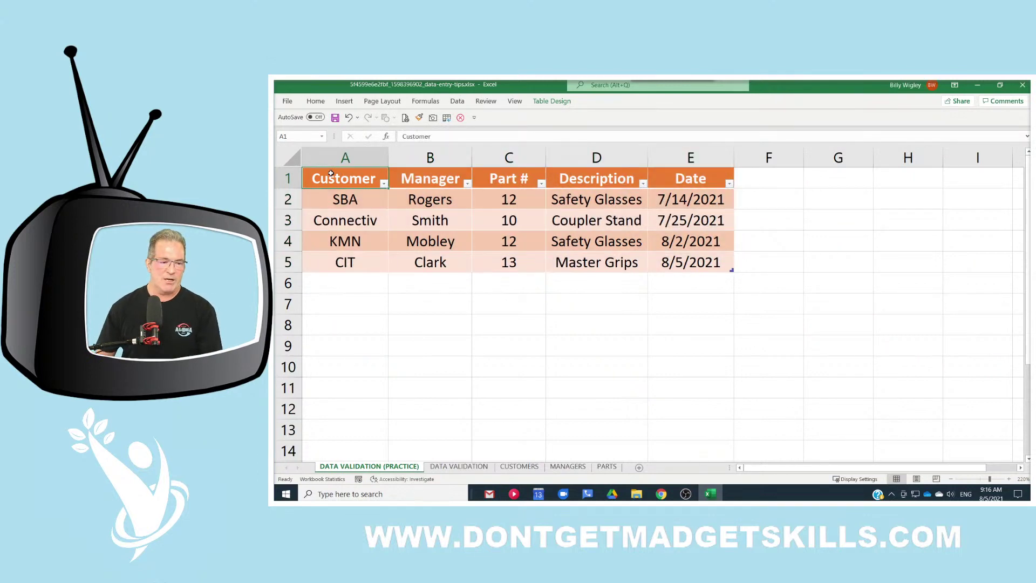
Look at the CUSTOMERS and MANAGERS source lists and return to the DATA VALIDATION (PRACTICE) sheet.
{"action": "left_click", "coordinate": [513, 467]}
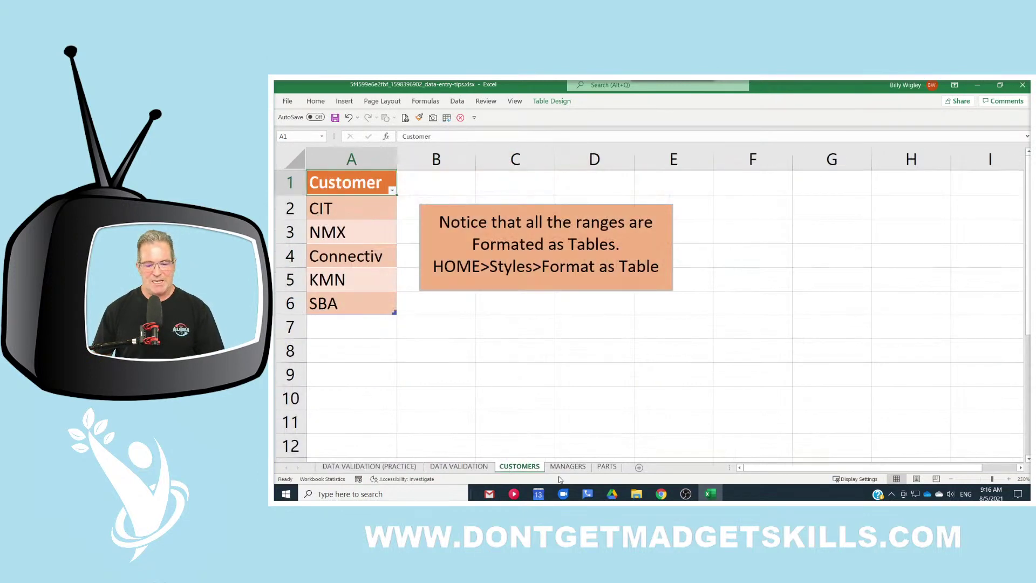
{"action": "left_click", "coordinate": [567, 467]}
{"action": "left_click", "coordinate": [378, 465]}
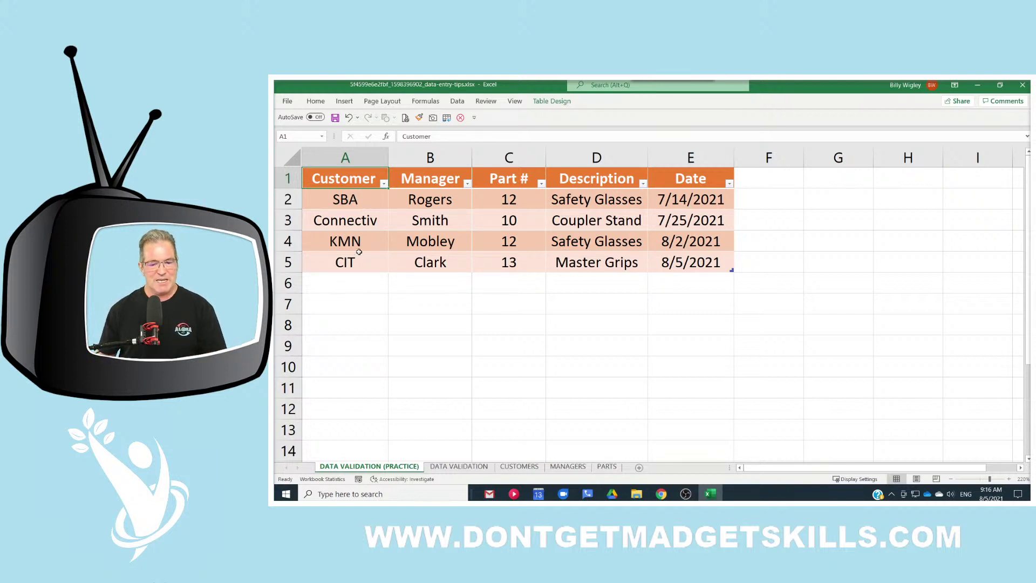
Select the first customer cell, A2, and expand the ribbon so its full set of commands is shown.
{"action": "left_click", "coordinate": [367, 202]}
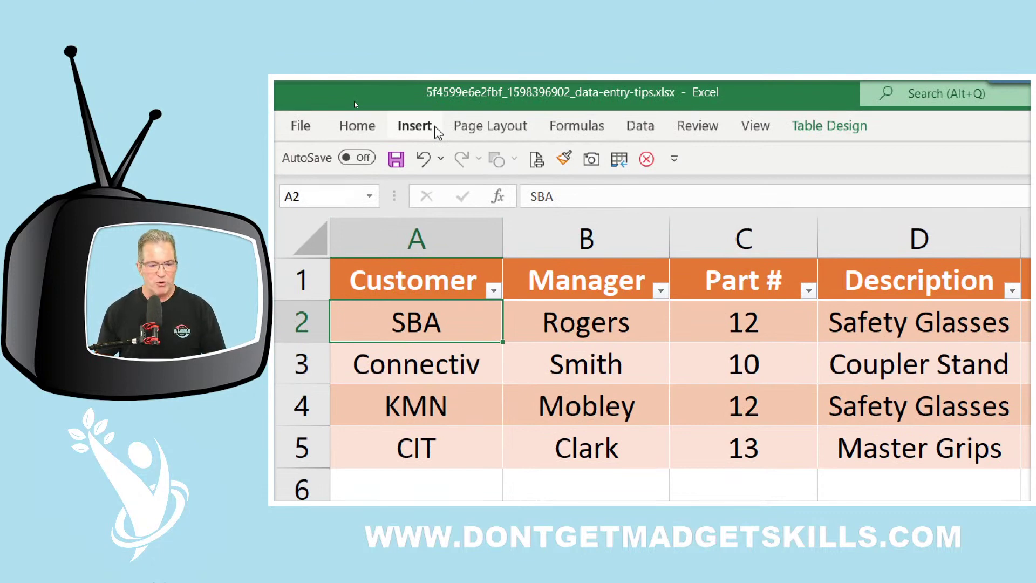
{"action": "key", "text": "ctrl+F1"}
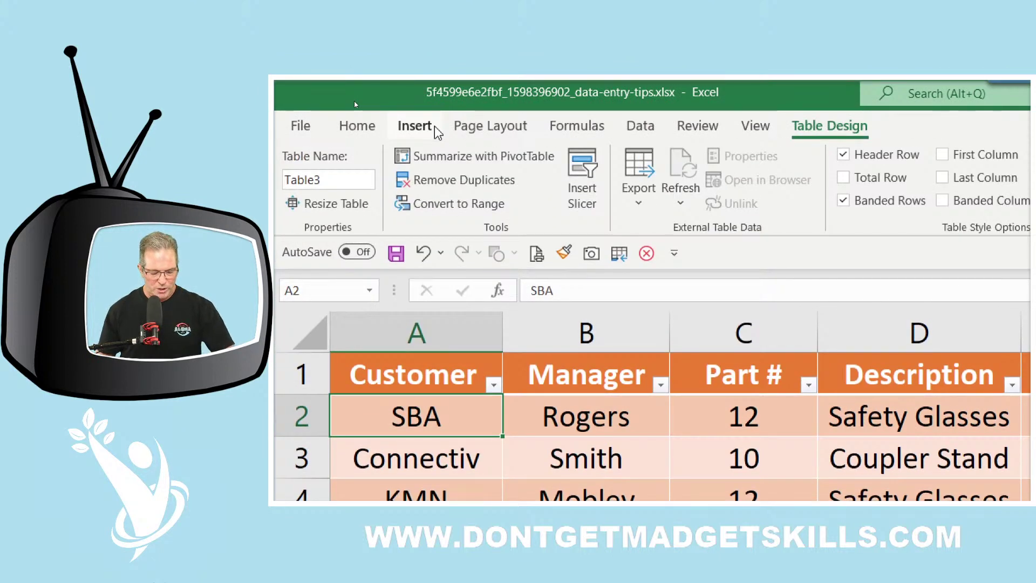
{"action": "type", "text": "t"}
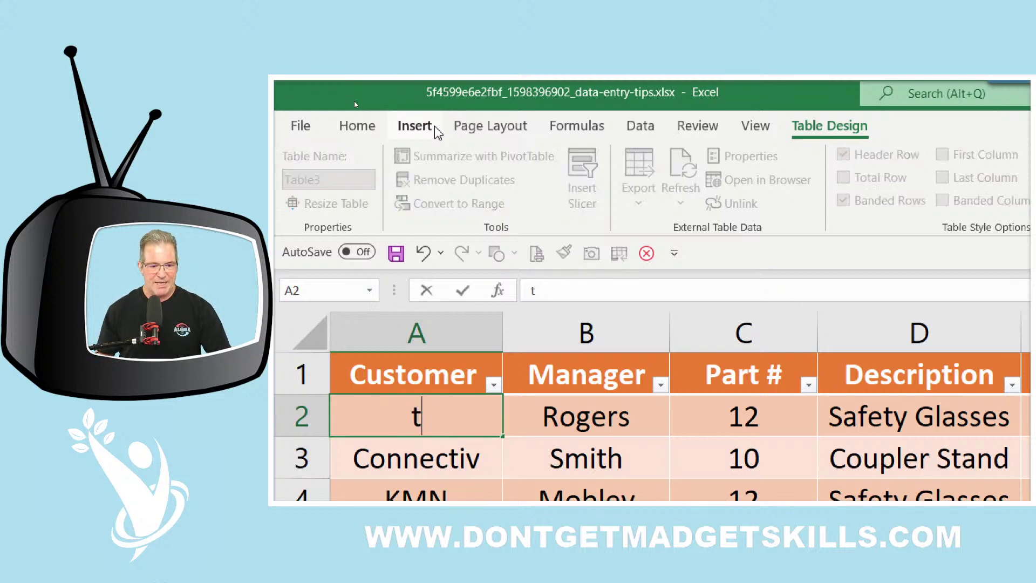
{"action": "key", "text": "Escape"}
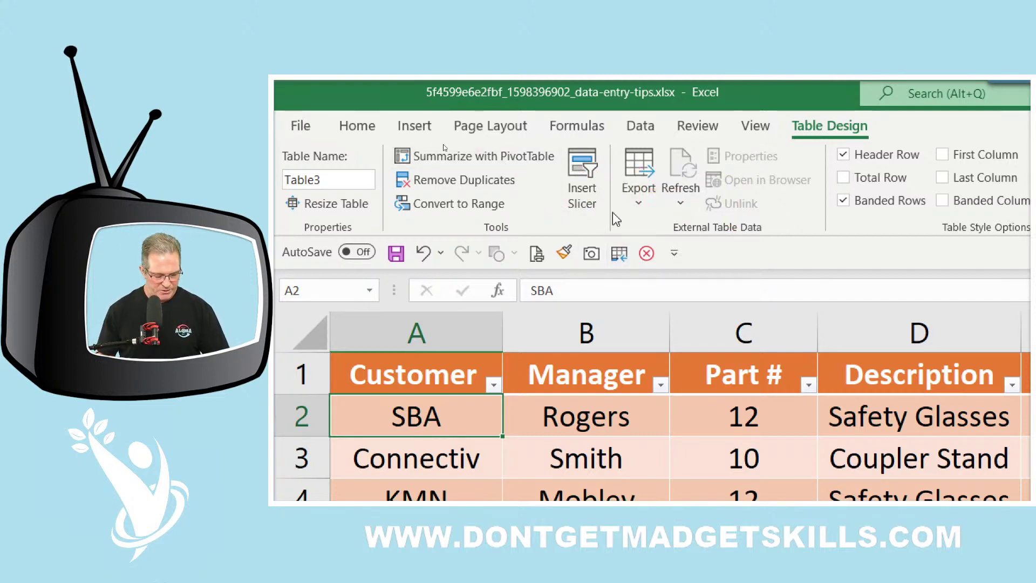
{"action": "key", "text": "ctrl+F1"}
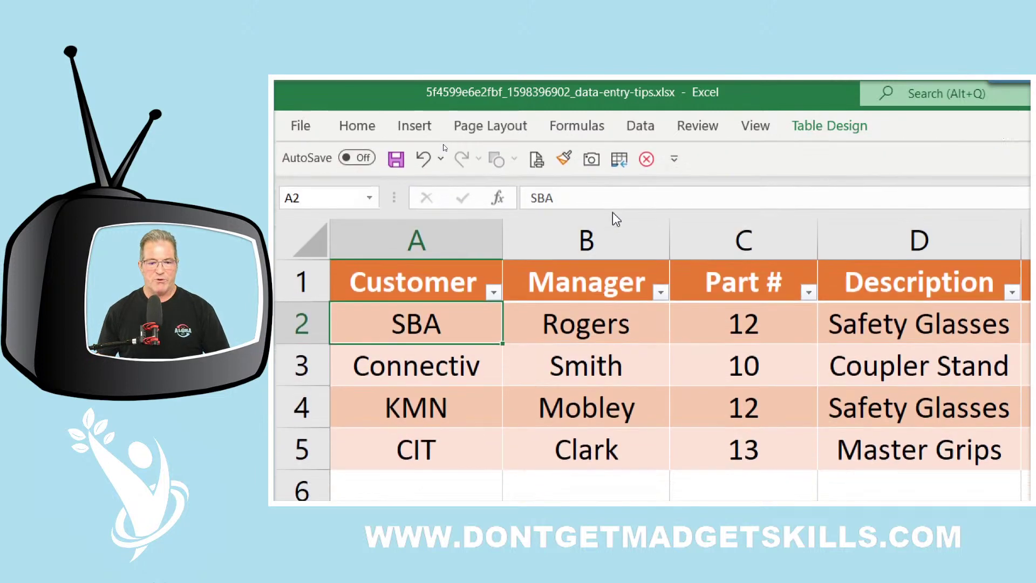
{"action": "key", "text": "ctrl+F1"}
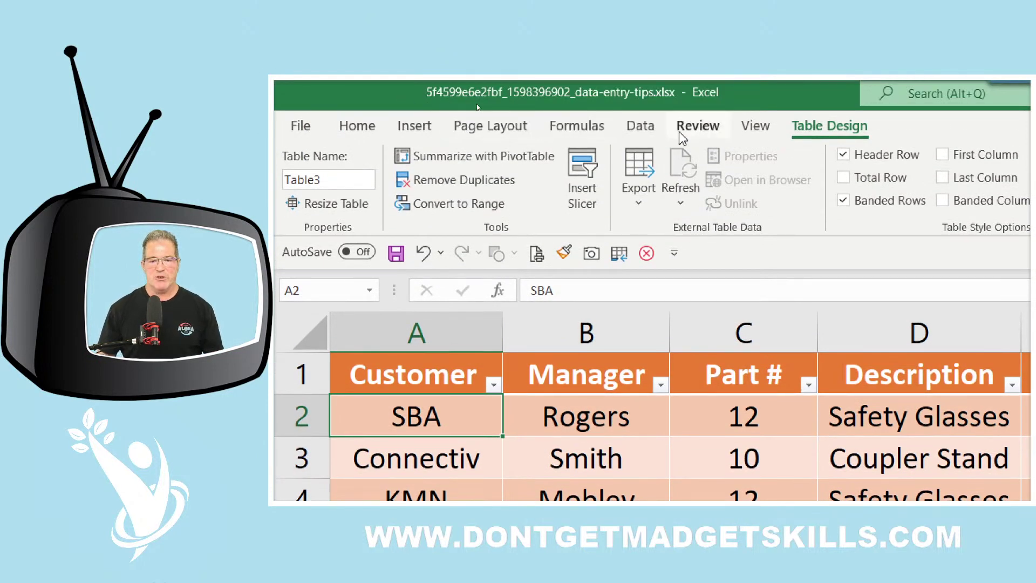
Start a Data Validation rule for cell A2 and set its allowed values to List.
{"action": "left_click", "coordinate": [641, 125]}
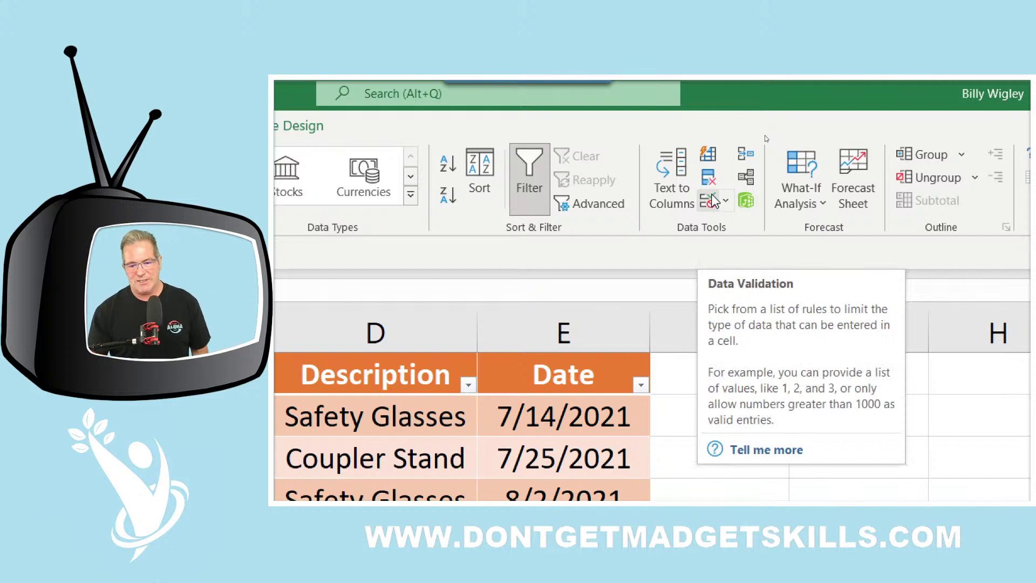
{"action": "left_click", "coordinate": [727, 201]}
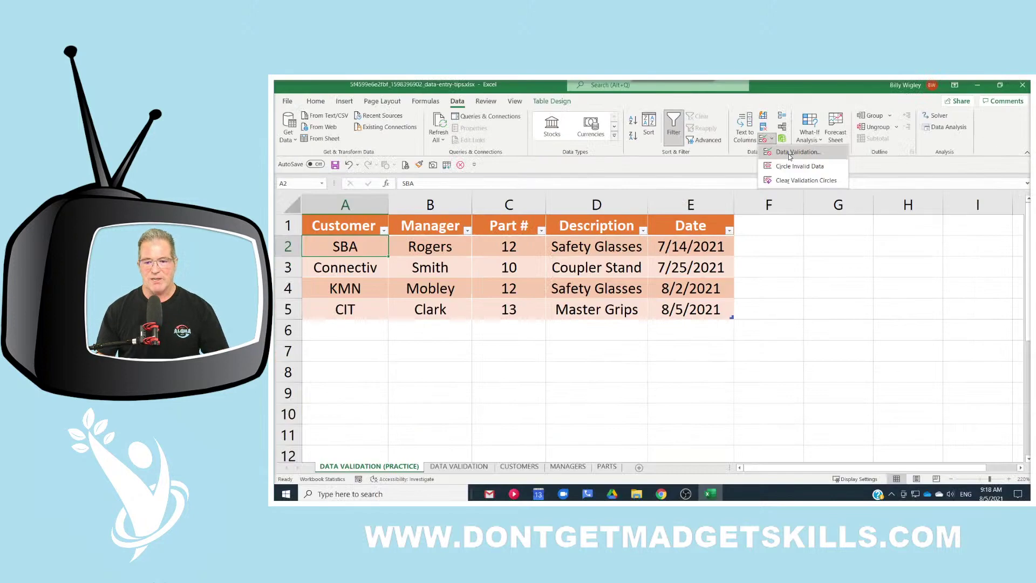
{"action": "left_click", "coordinate": [790, 154]}
{"action": "left_click_drag", "start_coordinate": [521, 133], "coordinate": [547, 199]}
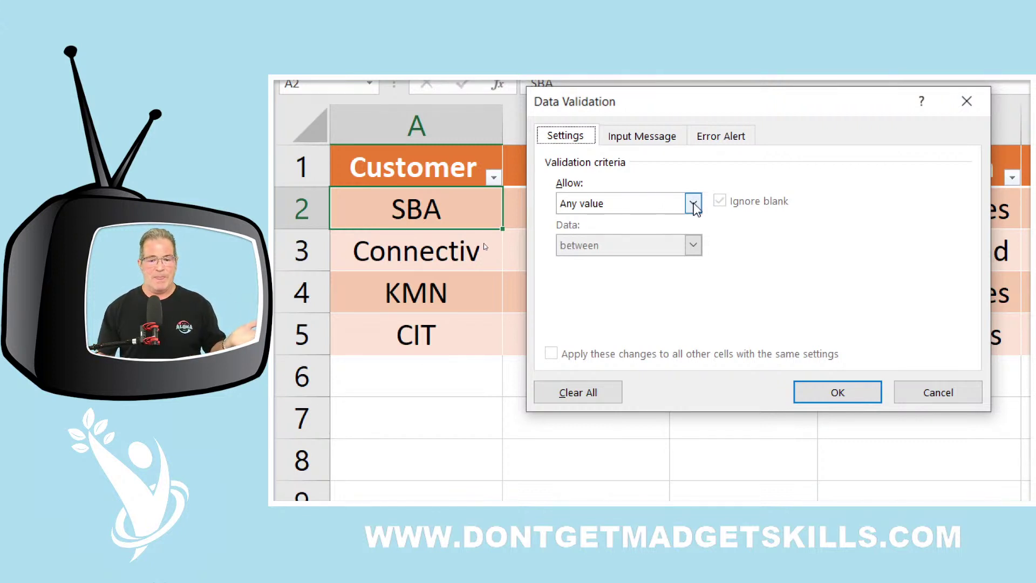
{"action": "left_click", "coordinate": [693, 203]}
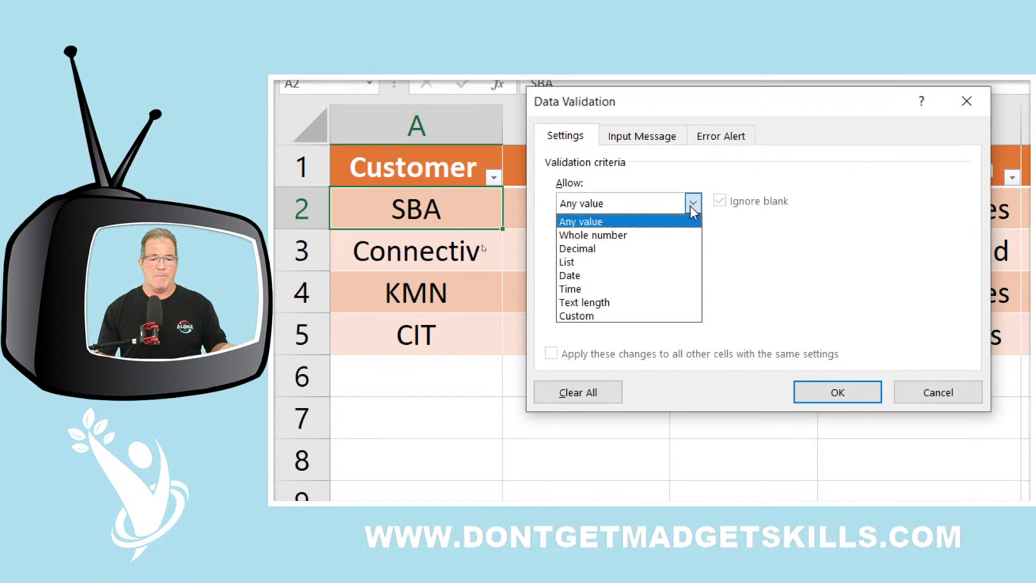
{"action": "left_click", "coordinate": [615, 262]}
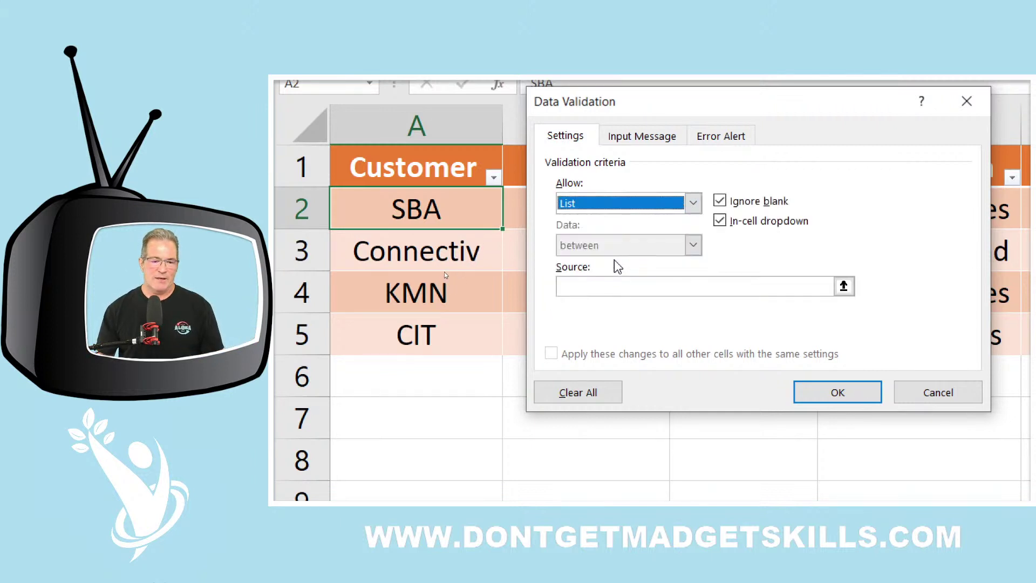
Set the rule's list source to the customer names on the CUSTOMERS sheet, range $A$2:$A$6, leaving out the header.
{"action": "left_click", "coordinate": [648, 287]}
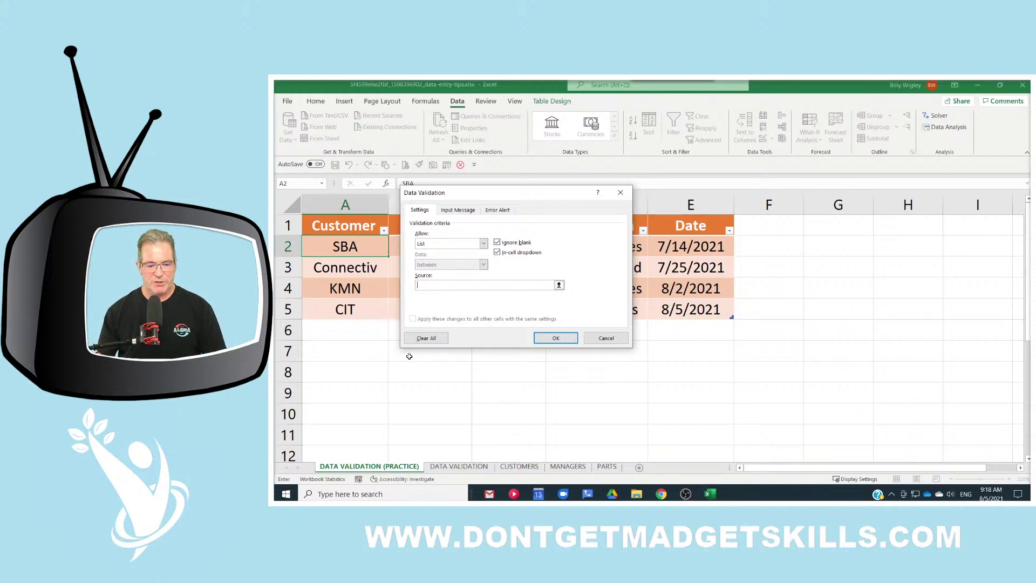
{"action": "left_click", "coordinate": [519, 468]}
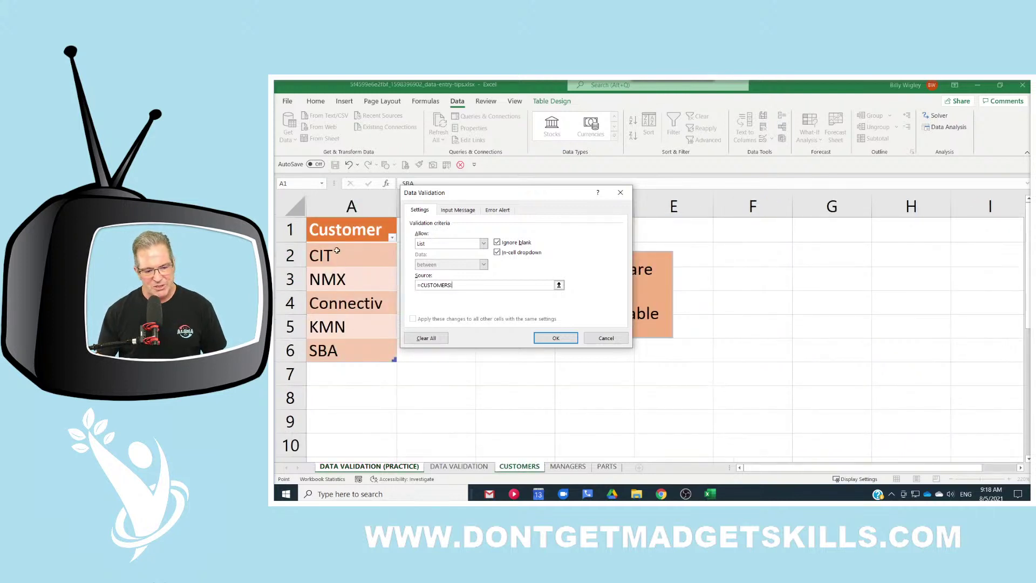
{"action": "left_click_drag", "start_coordinate": [337, 250], "coordinate": [347, 355]}
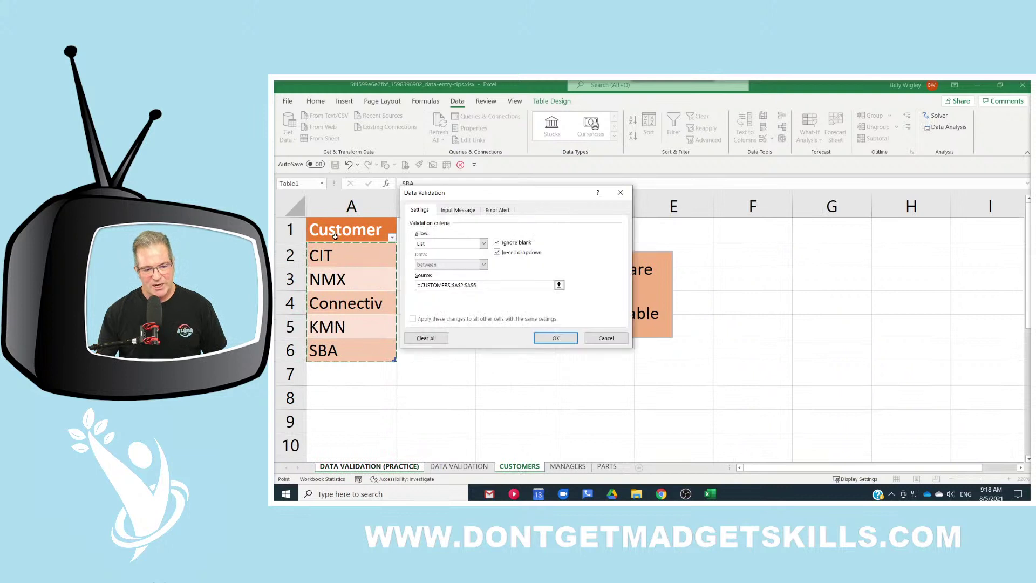
{"action": "left_click_drag", "start_coordinate": [335, 236], "coordinate": [346, 353]}
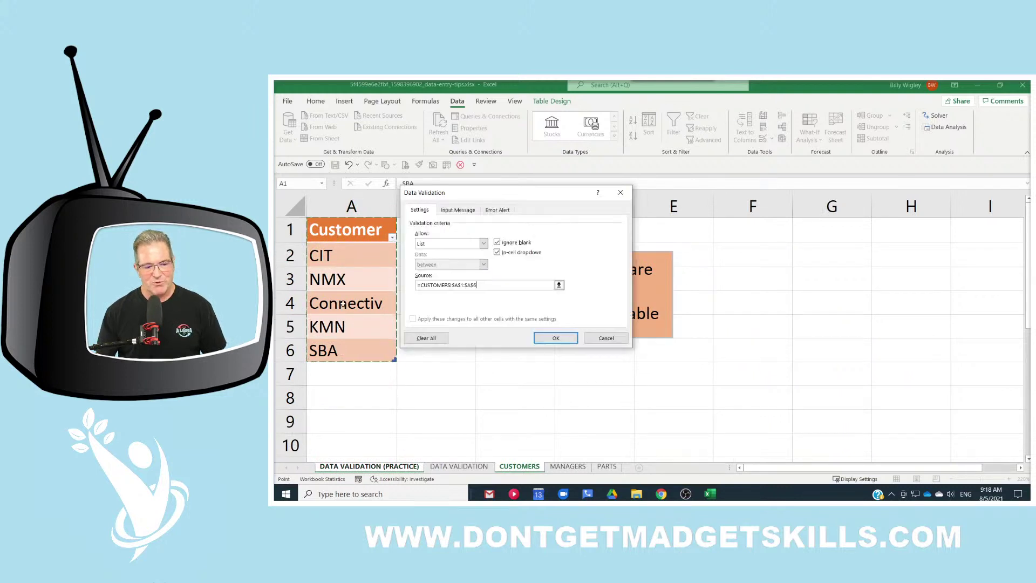
{"action": "left_click", "coordinate": [346, 253]}
{"action": "left_click", "coordinate": [338, 229]}
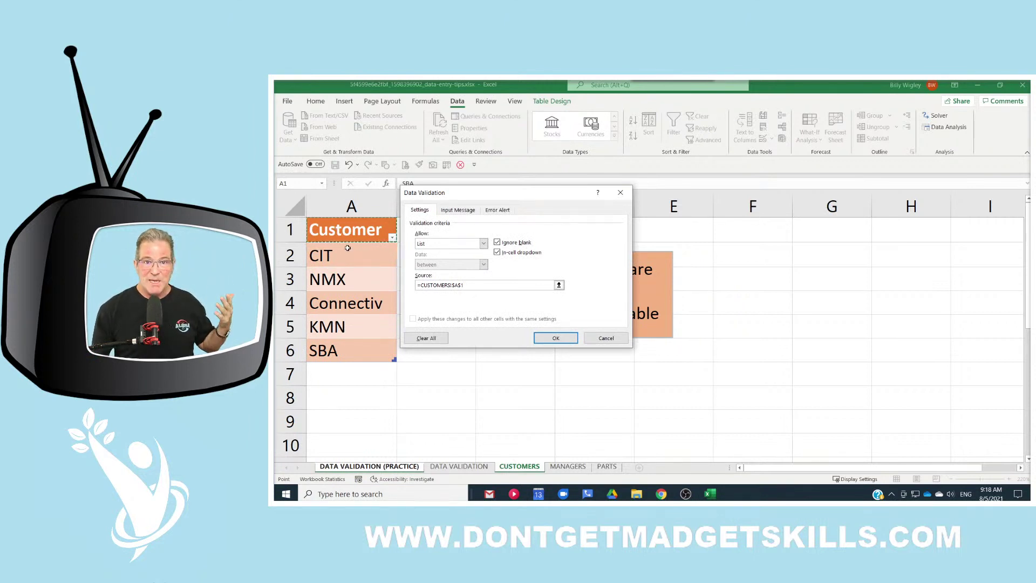
{"action": "left_click", "coordinate": [349, 249]}
{"action": "left_click_drag", "start_coordinate": [348, 248], "coordinate": [342, 350]}
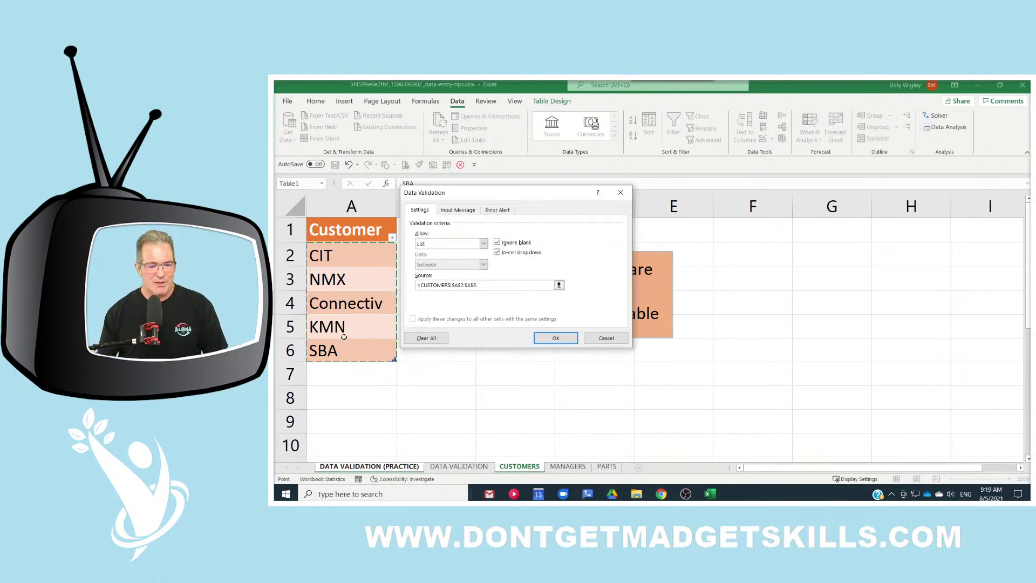
Give the rule's input message the title "Enter Customer".
{"action": "left_click", "coordinate": [471, 212]}
{"action": "left_click", "coordinate": [459, 256]}
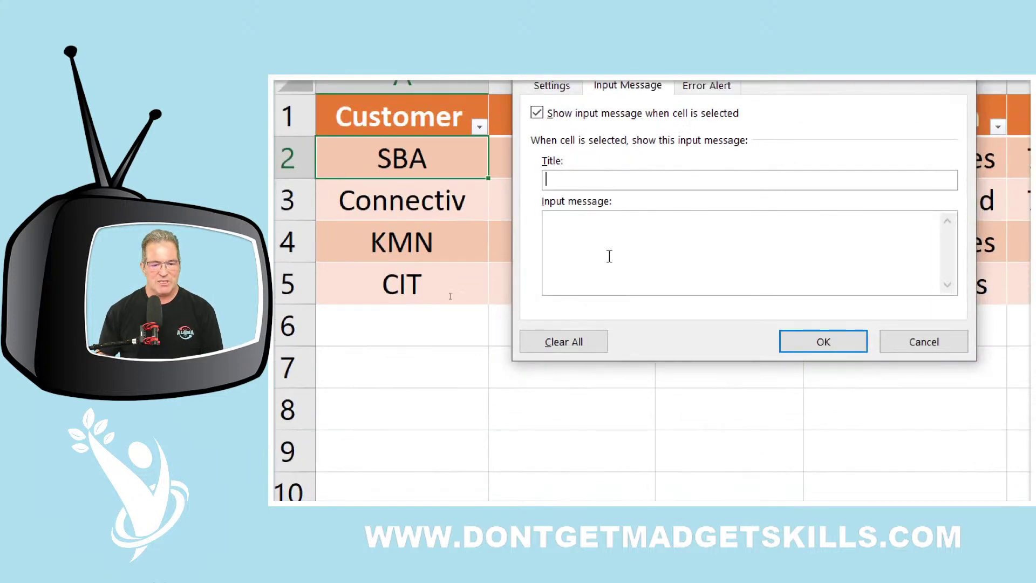
{"action": "type", "text": "E"}
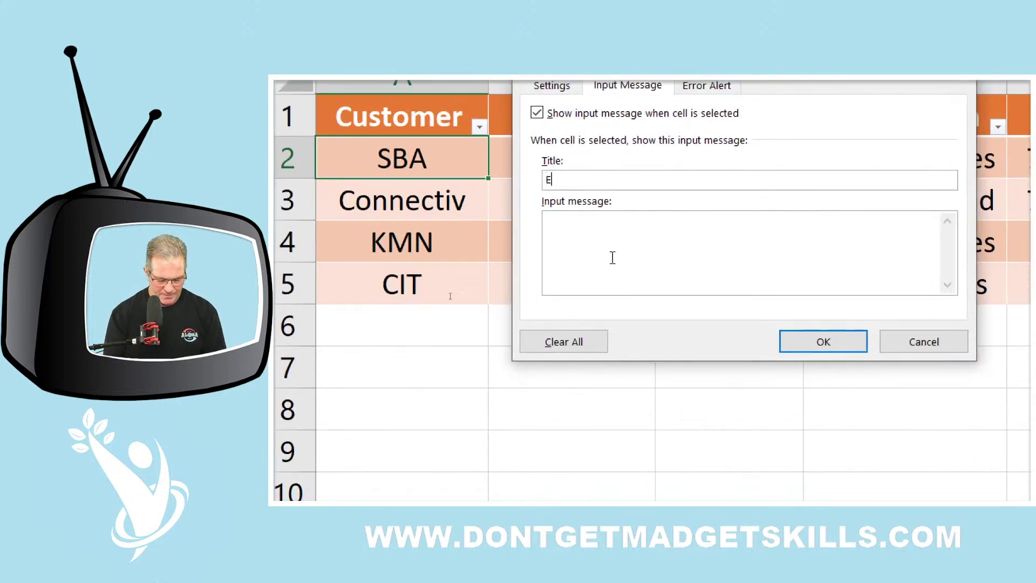
{"action": "type", "text": "nter Customer"}
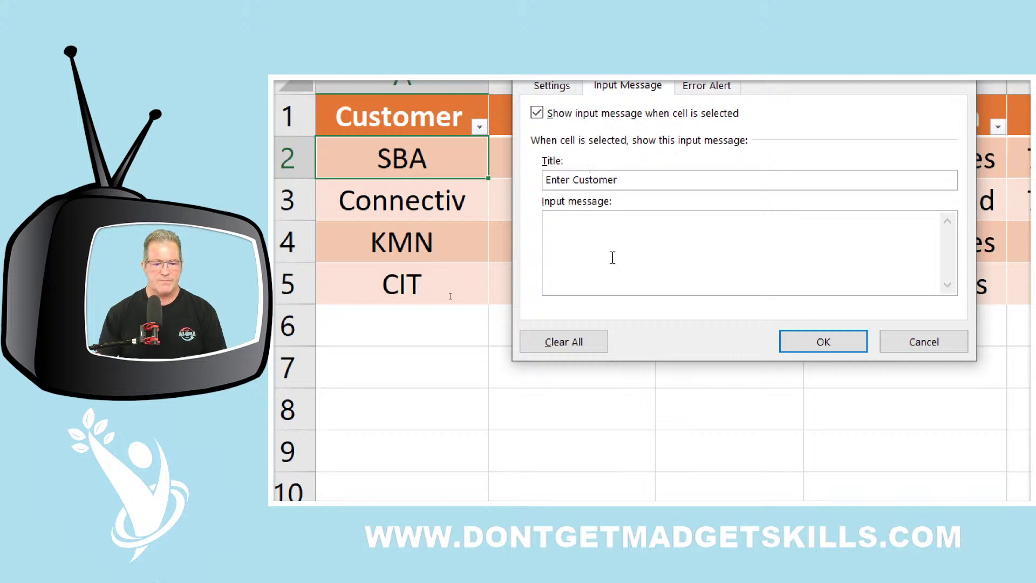
Set the input message text to "Please select from list only." and select that sentence for reuse.
{"action": "left_click", "coordinate": [552, 218]}
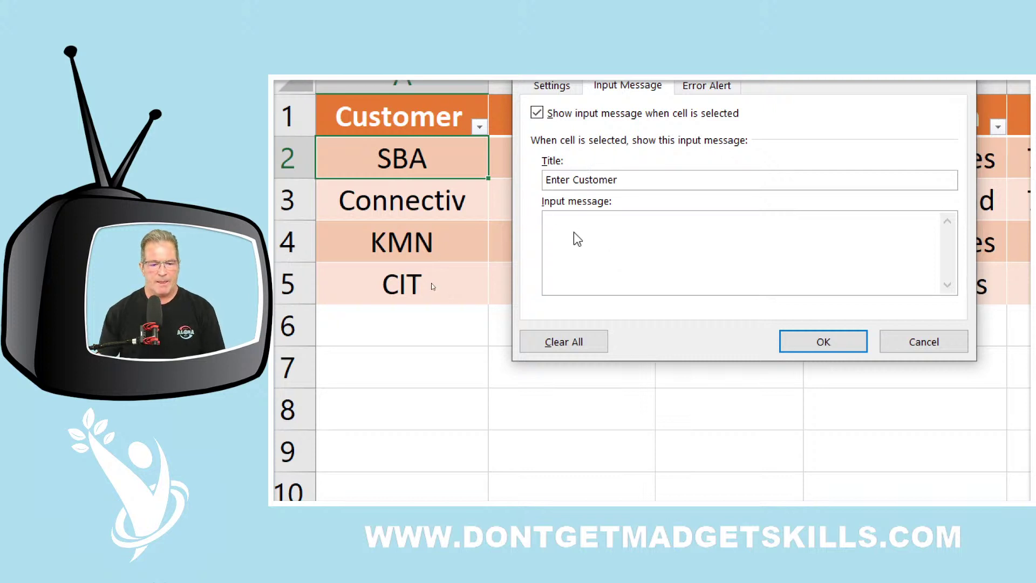
{"action": "type", "text": "Please selct"}
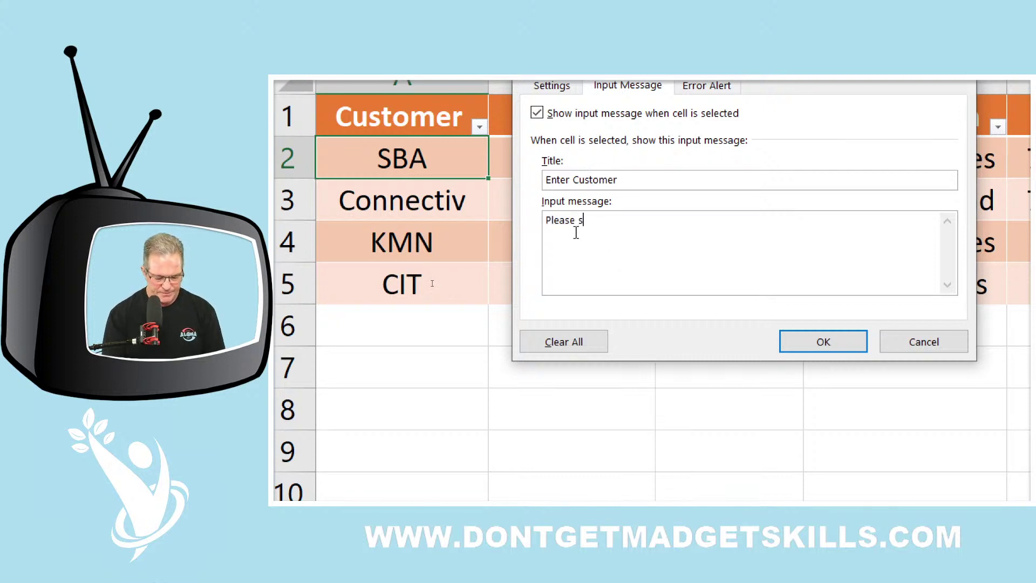
{"action": "key", "text": "BackSpace"}
{"action": "key", "text": "BackSpace"}
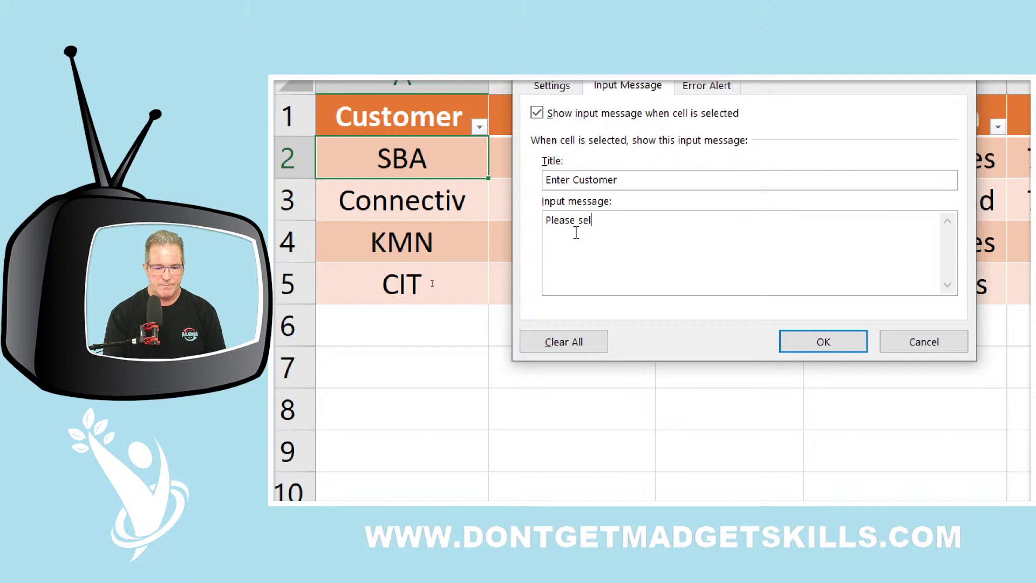
{"action": "type", "text": "ect fr"}
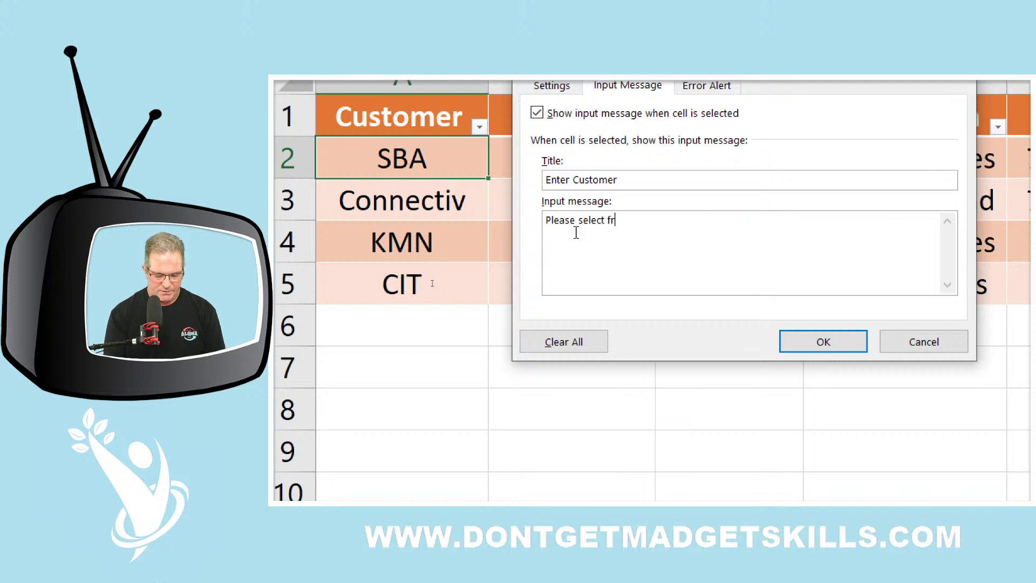
{"action": "type", "text": "om list onl"}
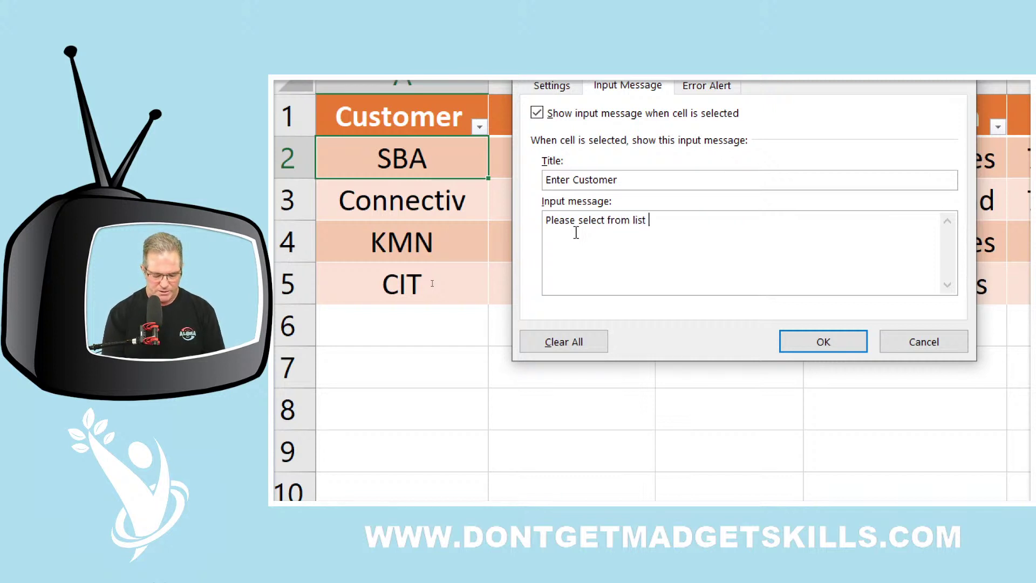
{"action": "type", "text": "y."}
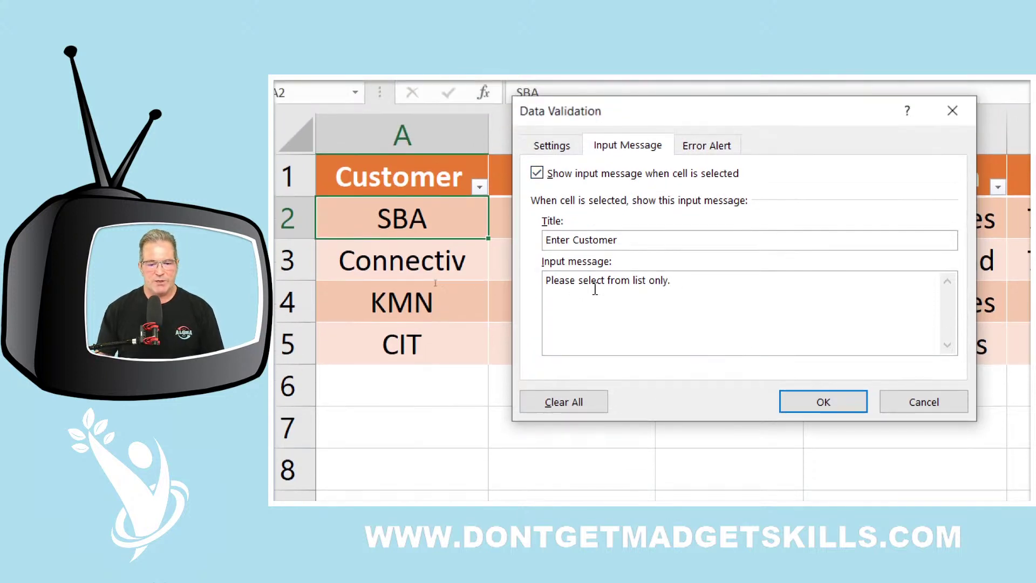
{"action": "left_click", "coordinate": [544, 228], "text": "shift"}
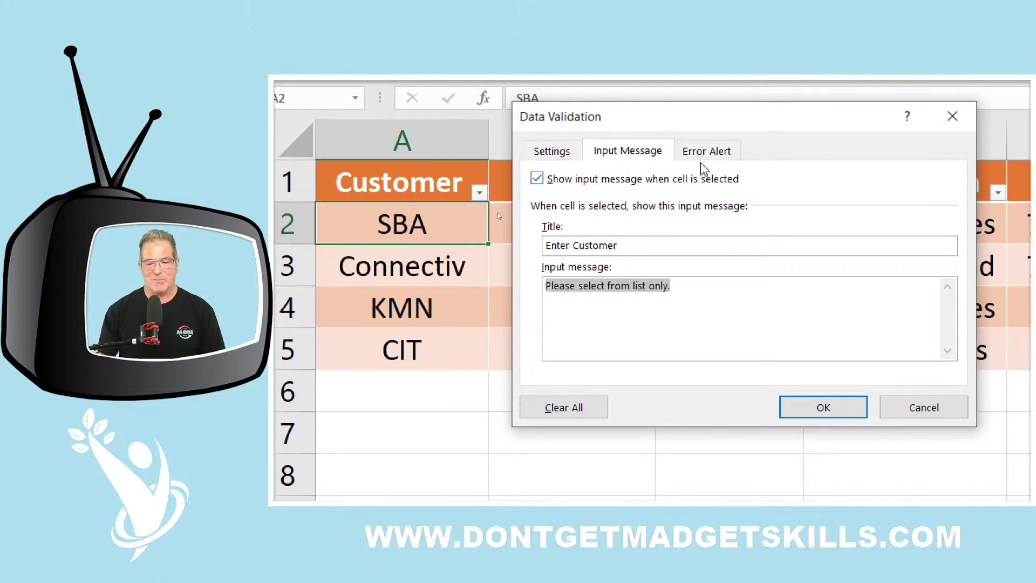
Try the Warning and Information styles for the rule's error alert, and set the style to Stop.
{"action": "left_click", "coordinate": [718, 154]}
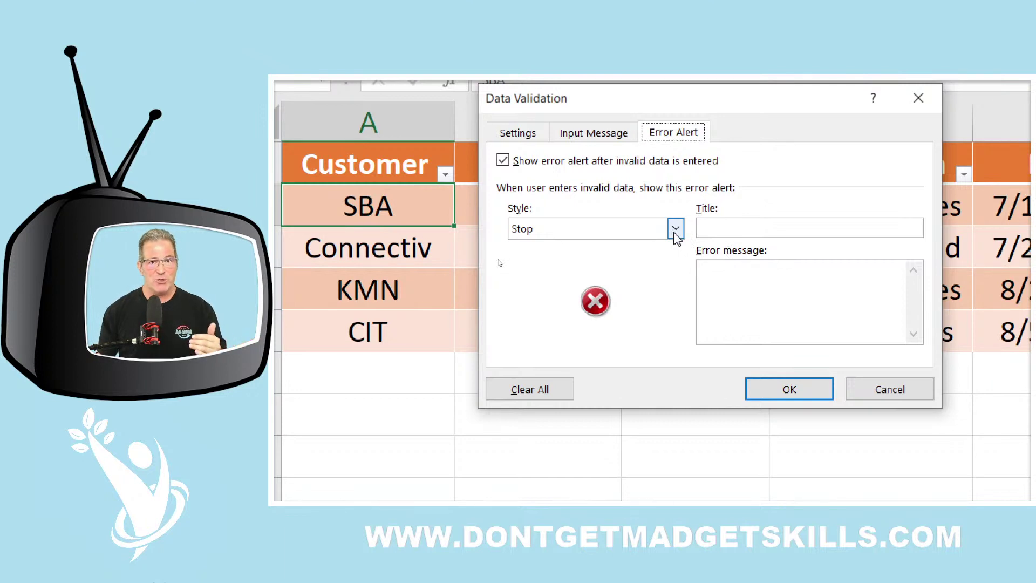
{"action": "left_click", "coordinate": [674, 233]}
{"action": "left_click", "coordinate": [663, 264]}
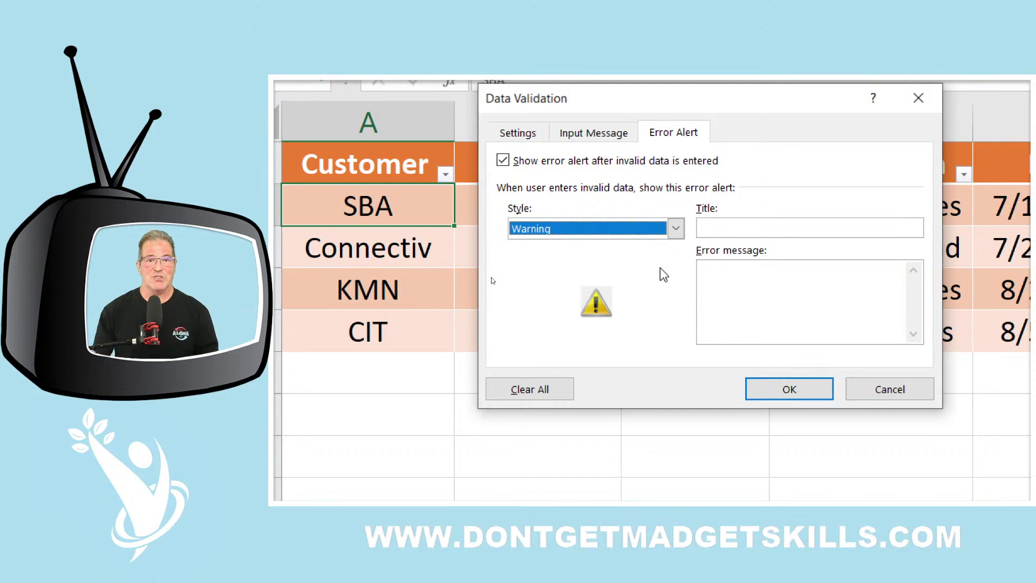
{"action": "left_click", "coordinate": [676, 228]}
{"action": "left_click", "coordinate": [634, 271]}
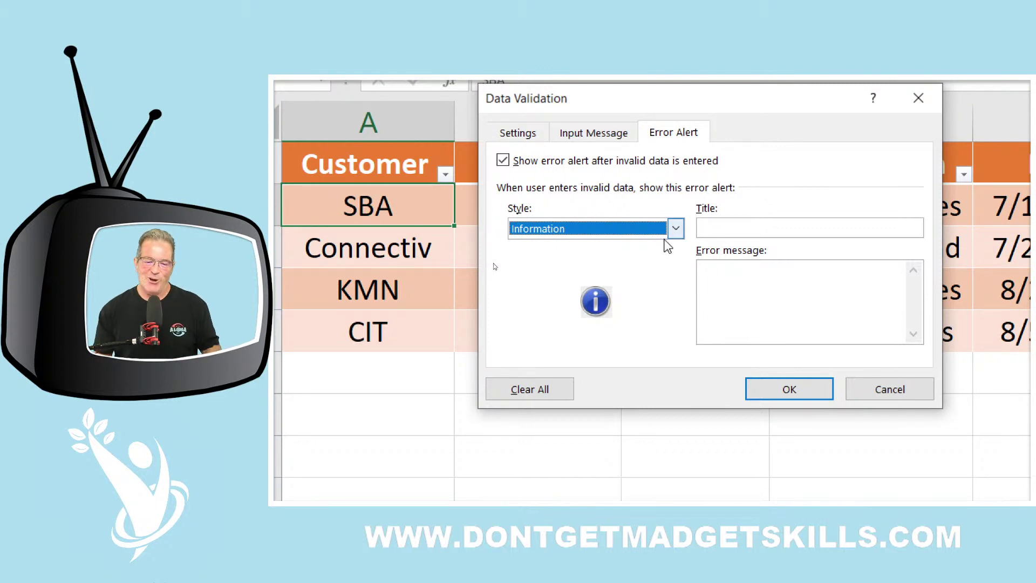
{"action": "left_click", "coordinate": [675, 228]}
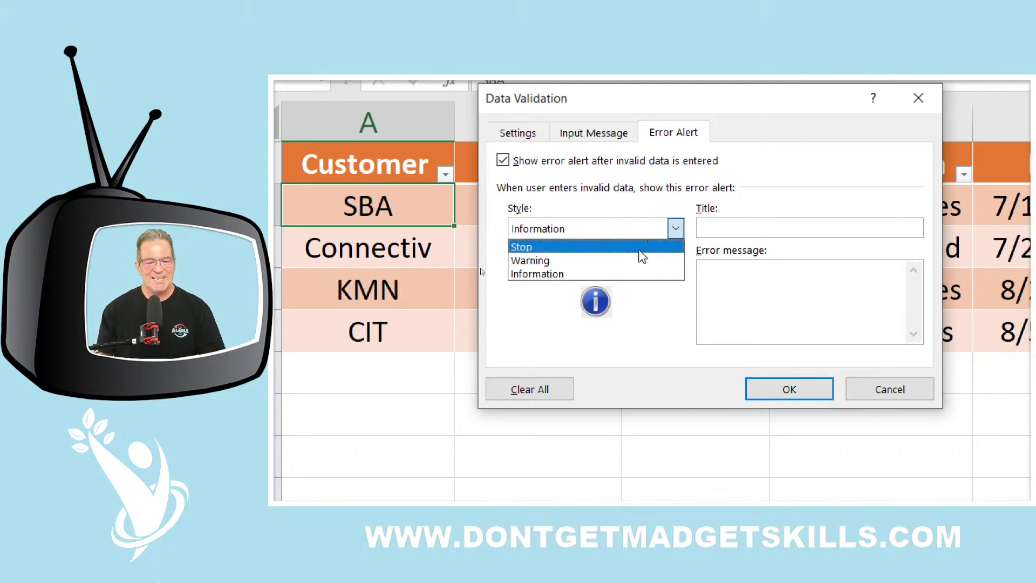
{"action": "left_click", "coordinate": [642, 252]}
Title the error alert "Error" and set its message to "Please select from list only. Thanks! :)".
{"action": "left_click", "coordinate": [876, 228]}
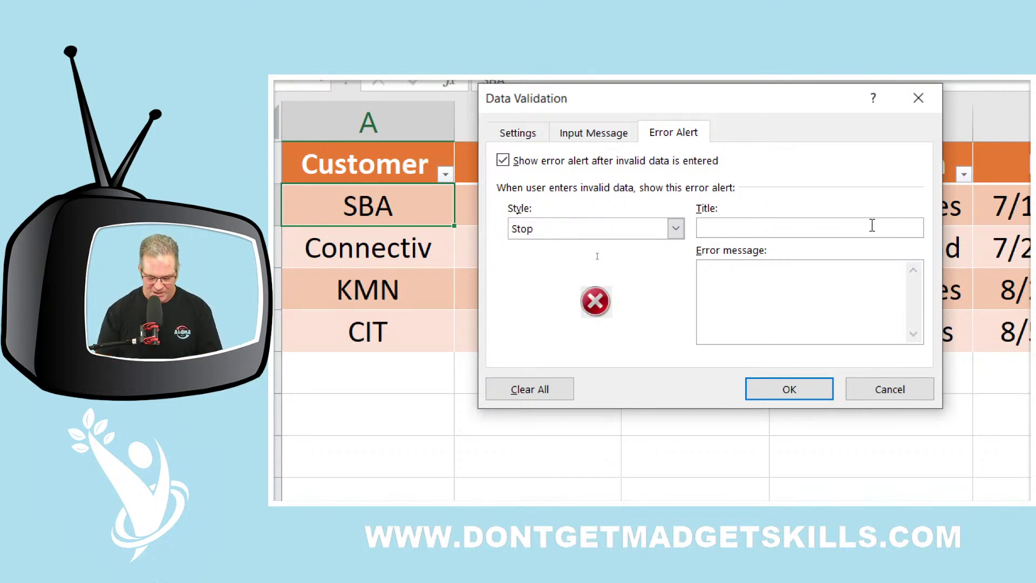
{"action": "type", "text": "Error"}
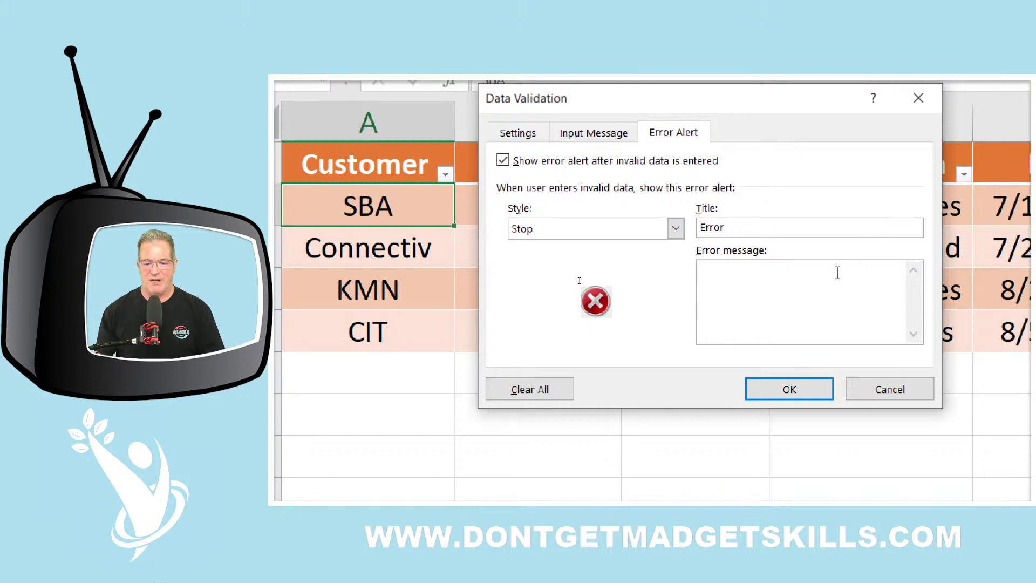
{"action": "left_click", "coordinate": [813, 278]}
{"action": "type", "text": "Please select from list only."}
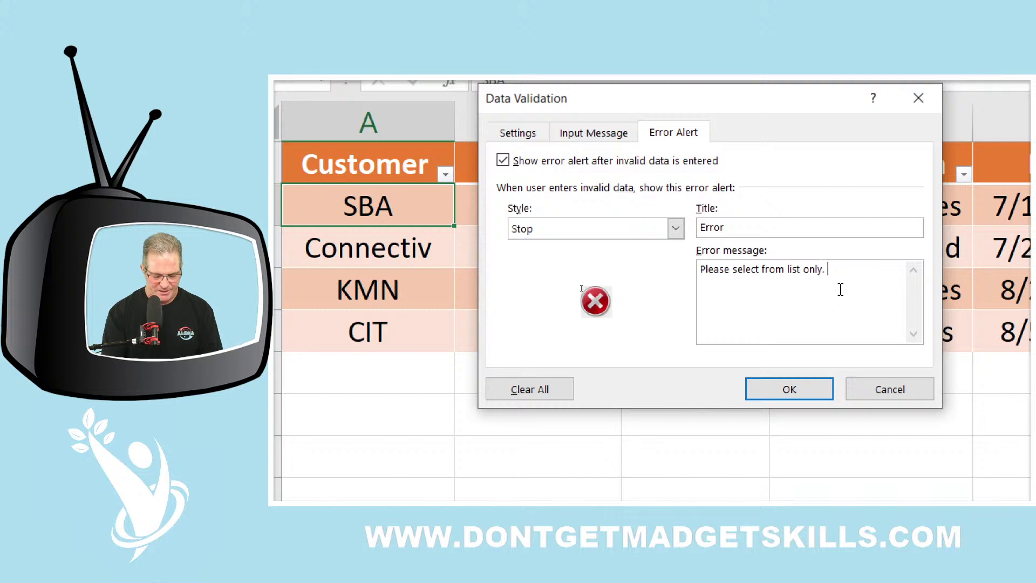
{"action": "type", "text": " Thanks! "}
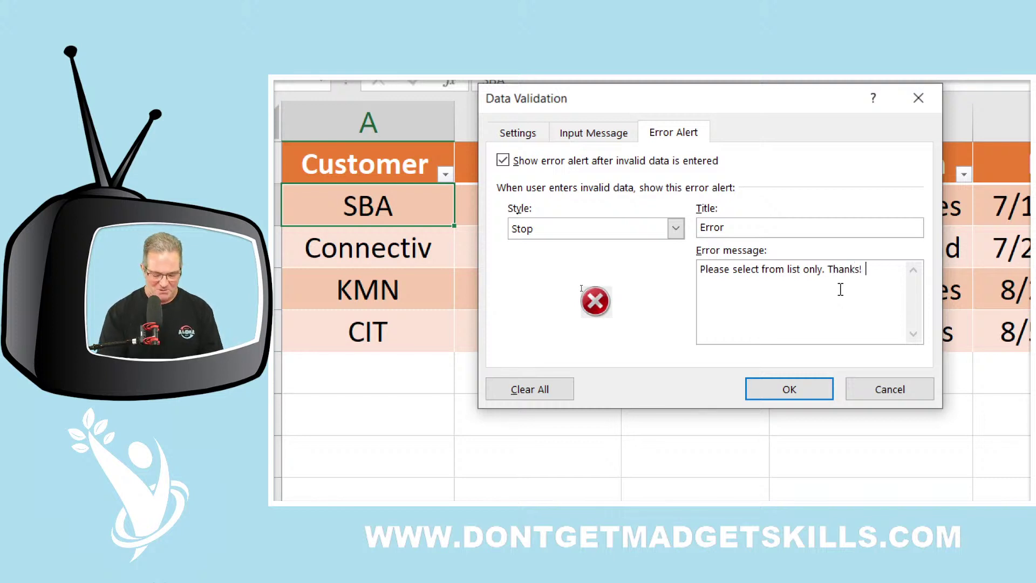
{"action": "type", "text": ":)"}
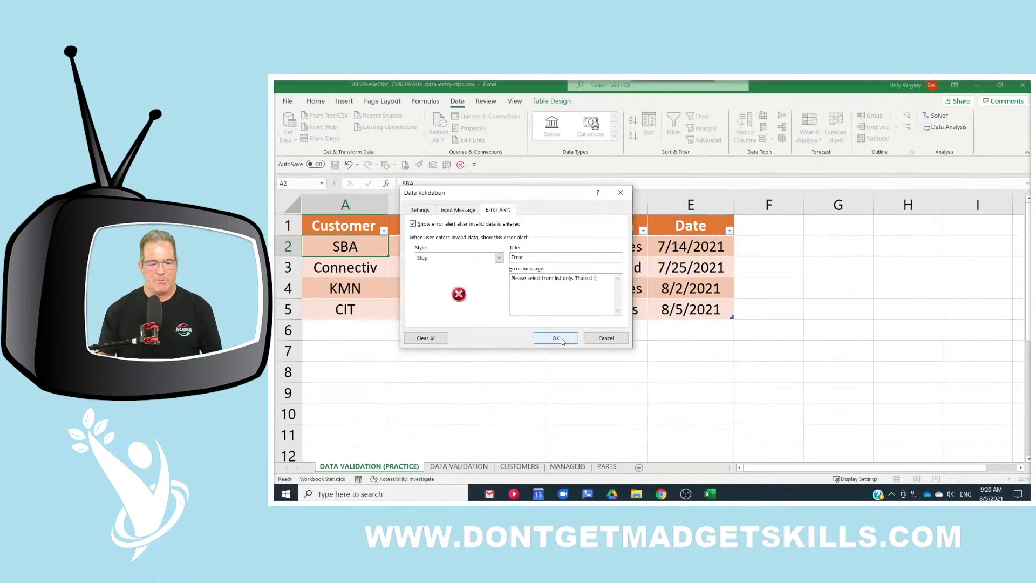
Review the rule's input message, error alert and list settings, and apply the rule to cell A2.
{"action": "left_click", "coordinate": [458, 211]}
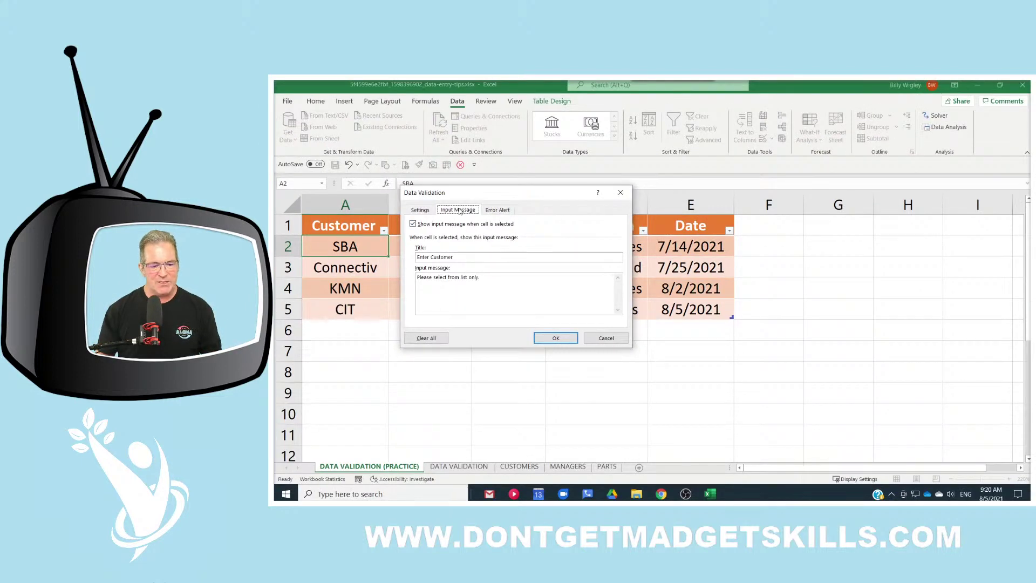
{"action": "left_click", "coordinate": [493, 211]}
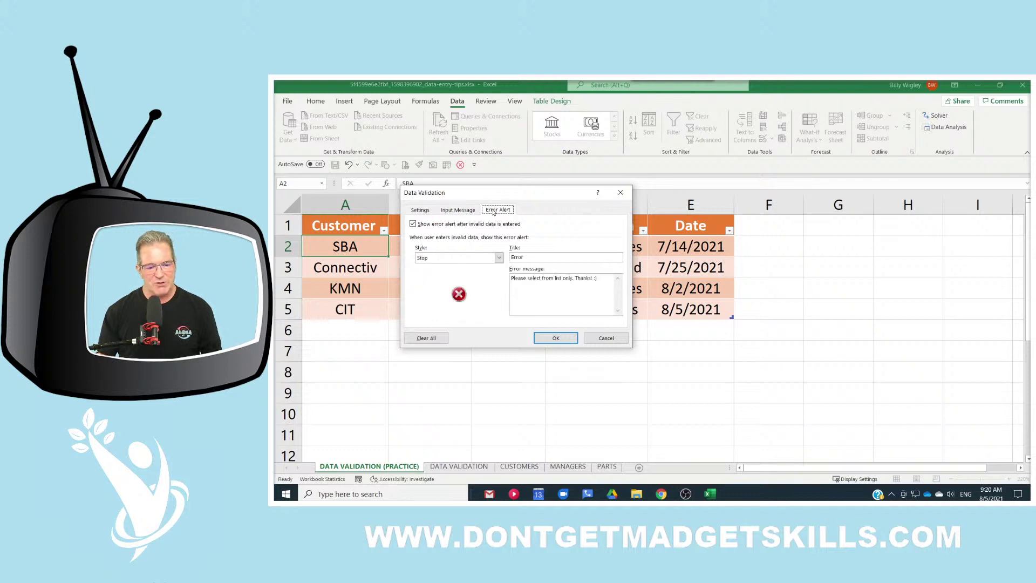
{"action": "left_click", "coordinate": [420, 211]}
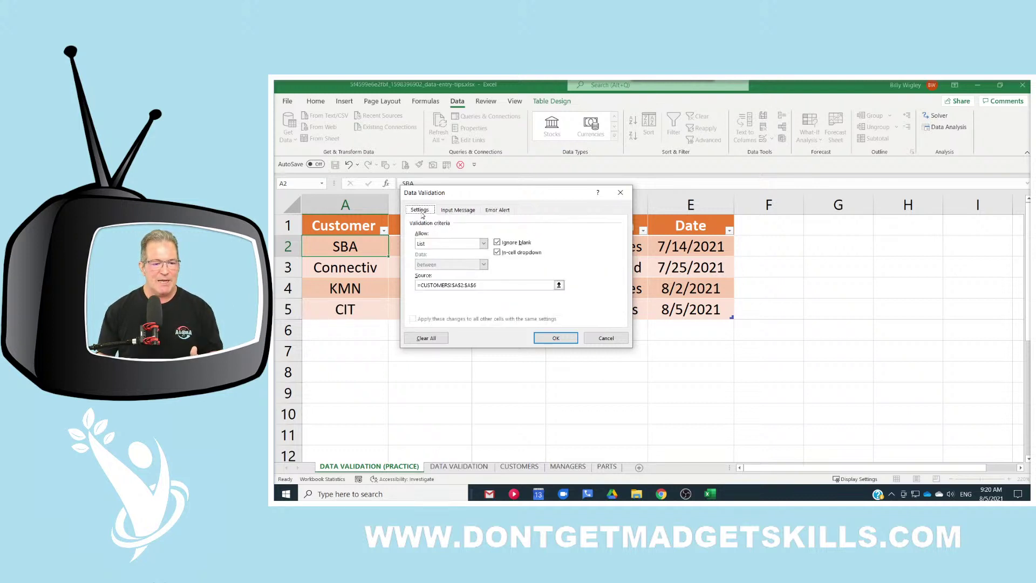
{"action": "left_click", "coordinate": [565, 340]}
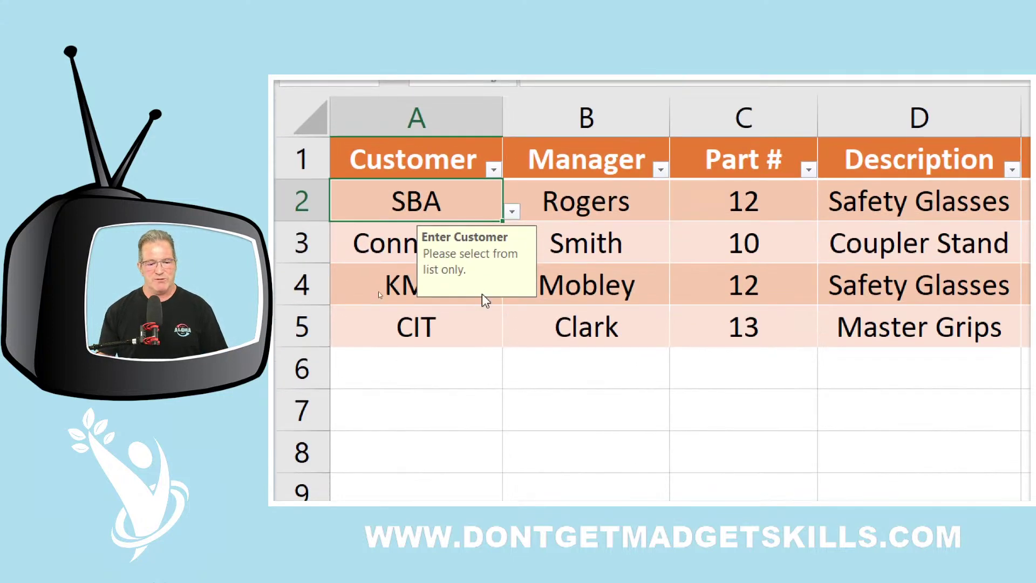
Test the list rule in A2 with the unlisted customer BYT, cancel that entry, and choose SBA from the list.
{"action": "left_click", "coordinate": [511, 212]}
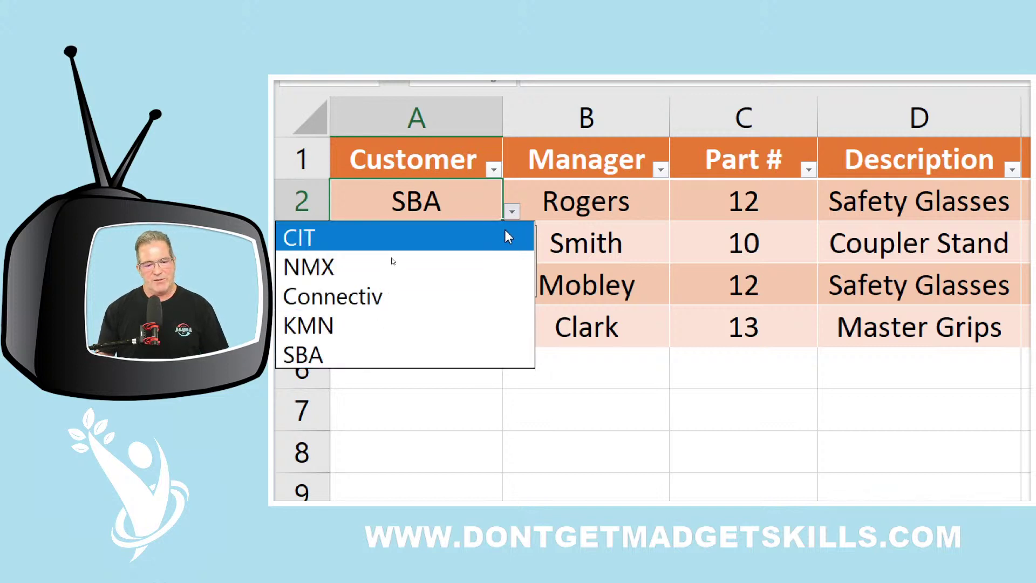
{"action": "left_click", "coordinate": [466, 195]}
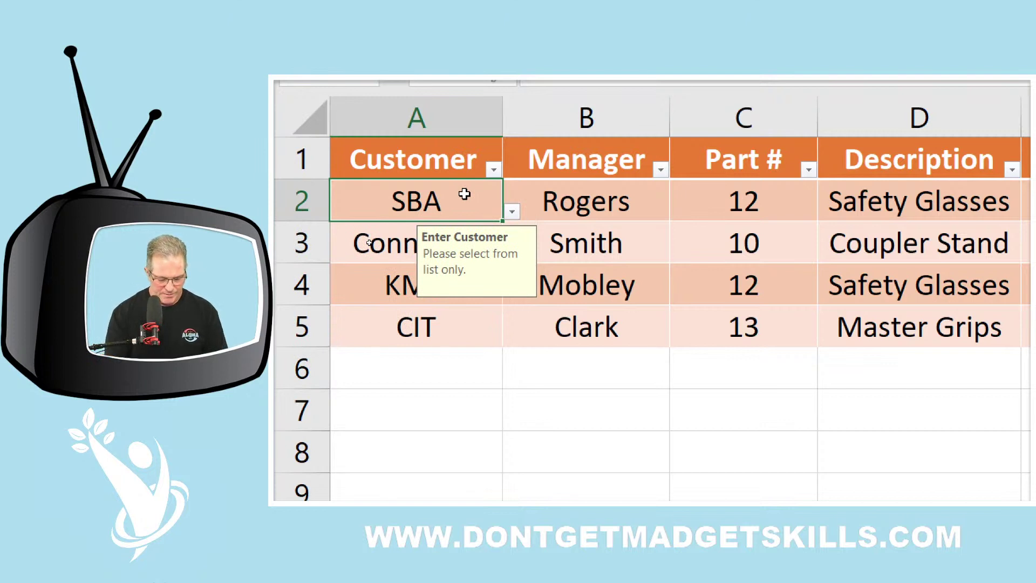
{"action": "type", "text": "BYT"}
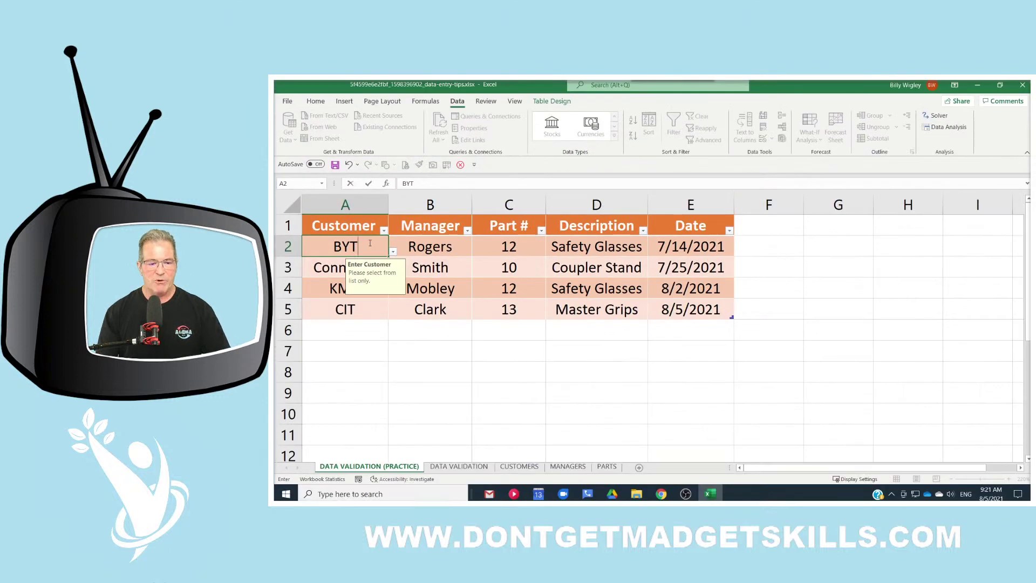
{"action": "key", "text": "Return"}
{"action": "left_click_drag", "start_coordinate": [627, 279], "coordinate": [438, 235]}
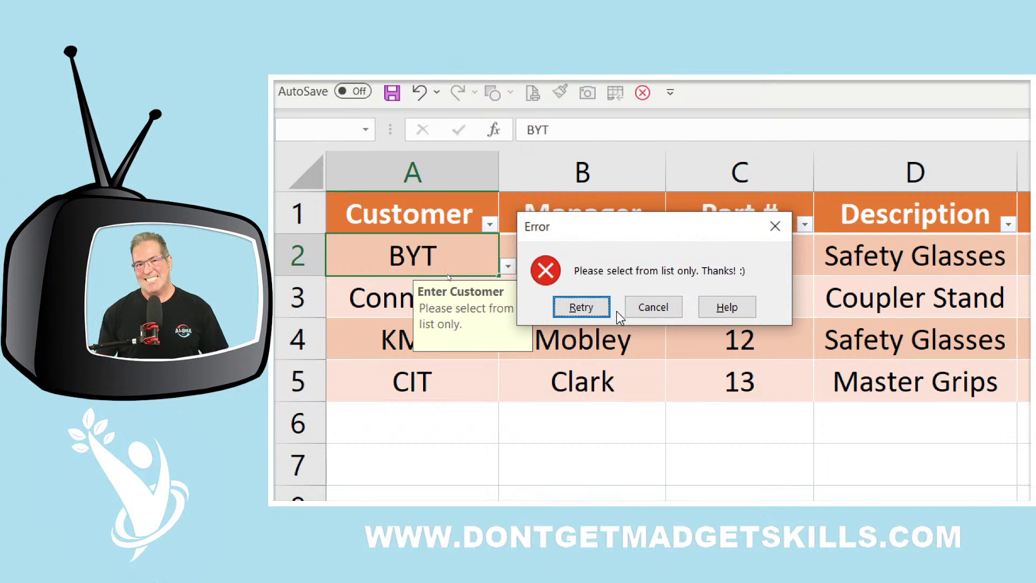
{"action": "left_click", "coordinate": [654, 307]}
{"action": "left_click", "coordinate": [509, 266]}
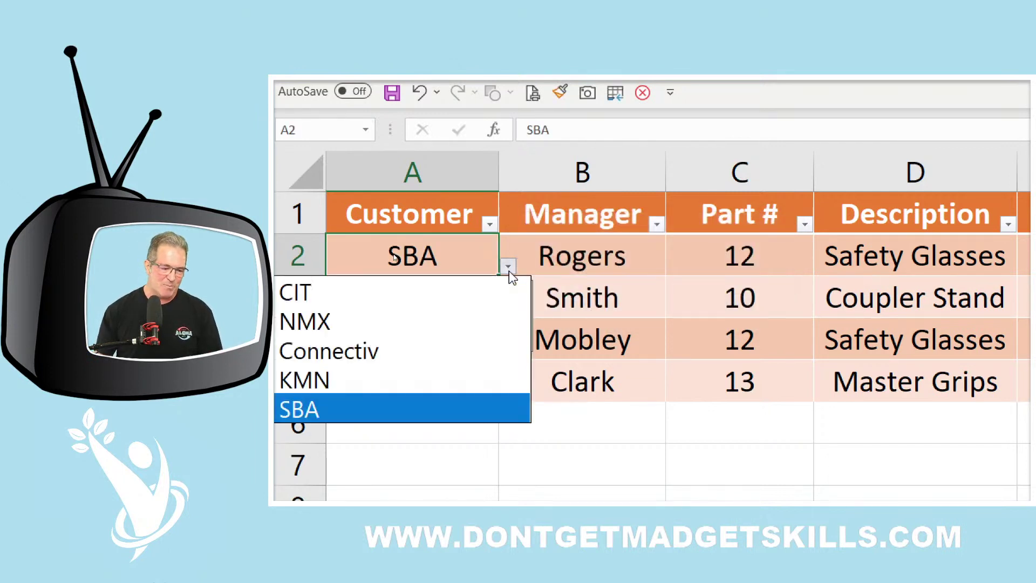
{"action": "left_click", "coordinate": [444, 410]}
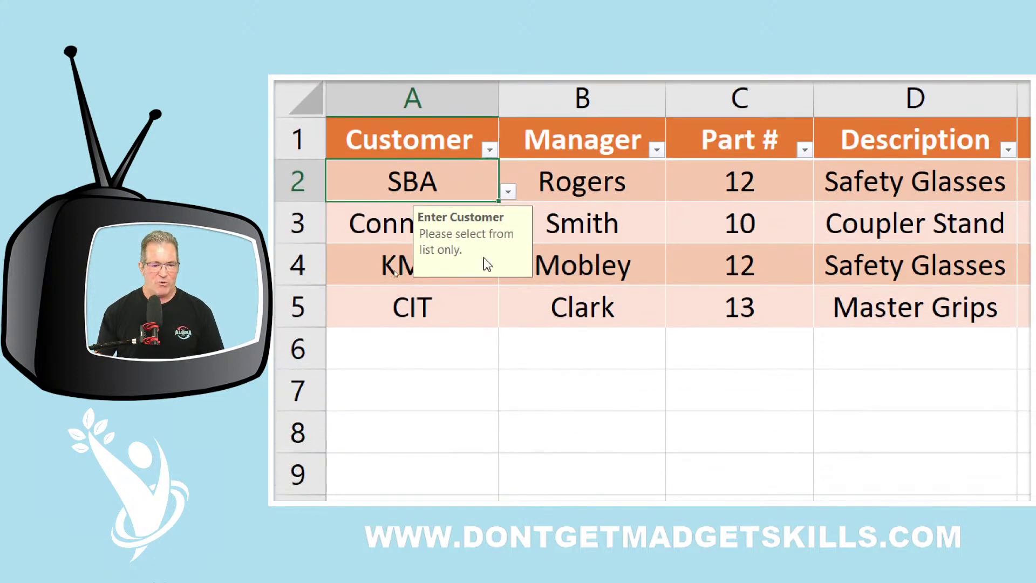
Fill cell A2 with its customer list rule down through A5 in the Customer column.
{"action": "left_click", "coordinate": [616, 182]}
{"action": "left_click", "coordinate": [442, 179]}
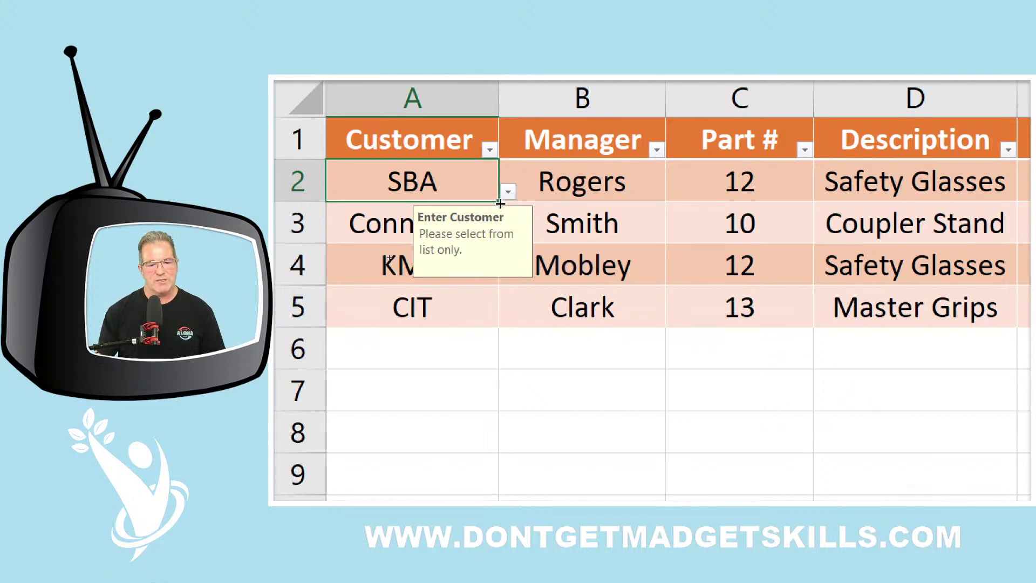
{"action": "left_click_drag", "start_coordinate": [500, 201], "coordinate": [500, 325]}
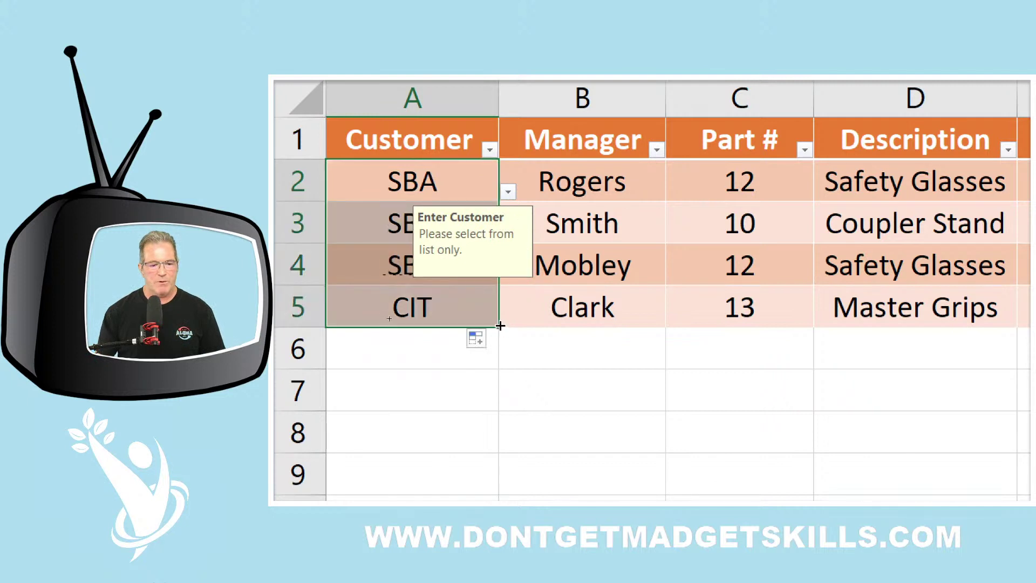
Choose NMX in A3, Connectiv in A4 and KMN in A5 from the customer lists.
{"action": "left_click", "coordinate": [398, 222]}
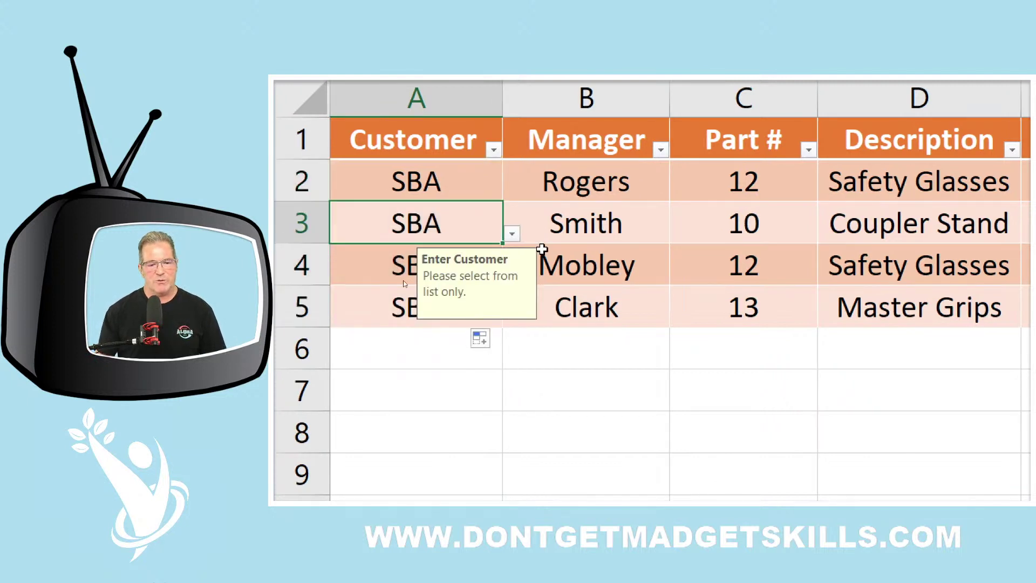
{"action": "left_click", "coordinate": [512, 234]}
{"action": "left_click", "coordinate": [467, 282]}
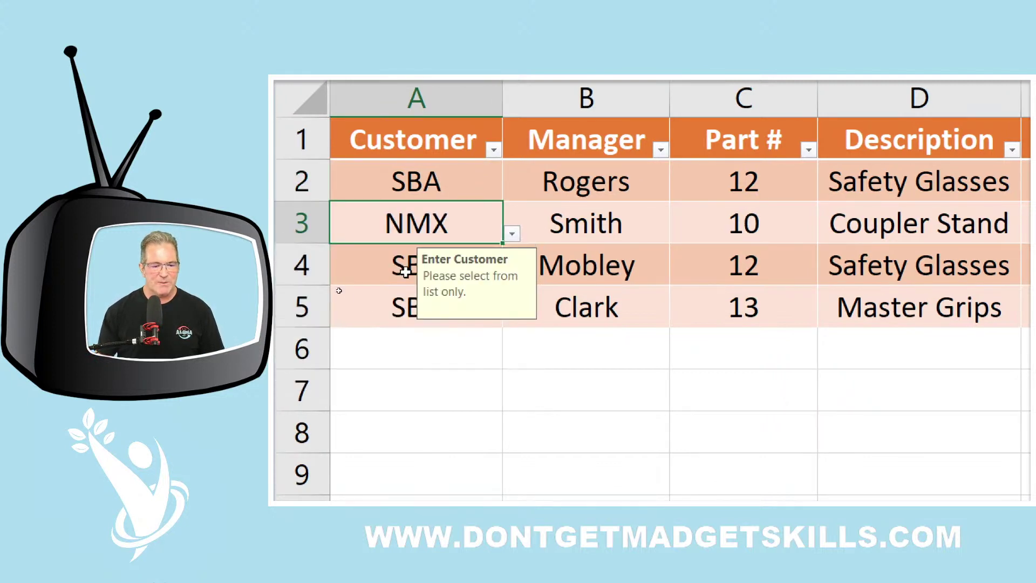
{"action": "left_click", "coordinate": [489, 273]}
{"action": "left_click", "coordinate": [511, 276]}
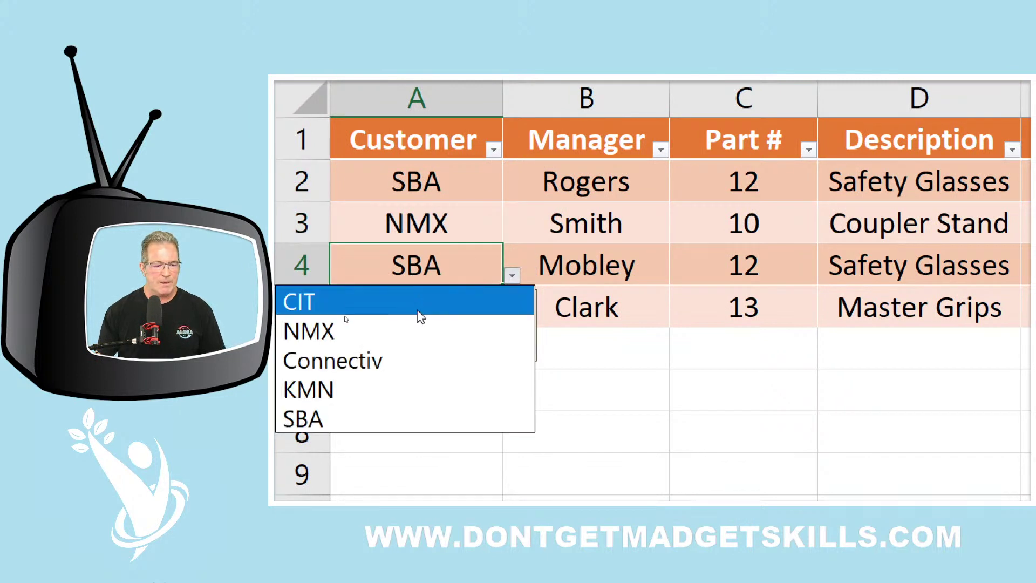
{"action": "left_click", "coordinate": [419, 362]}
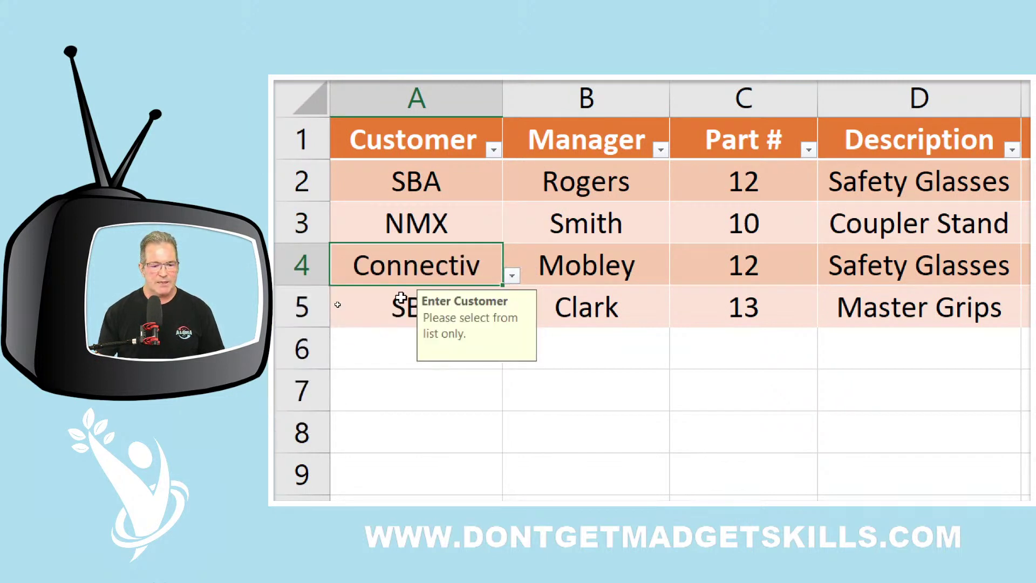
{"action": "left_click", "coordinate": [397, 319]}
{"action": "left_click", "coordinate": [511, 317]}
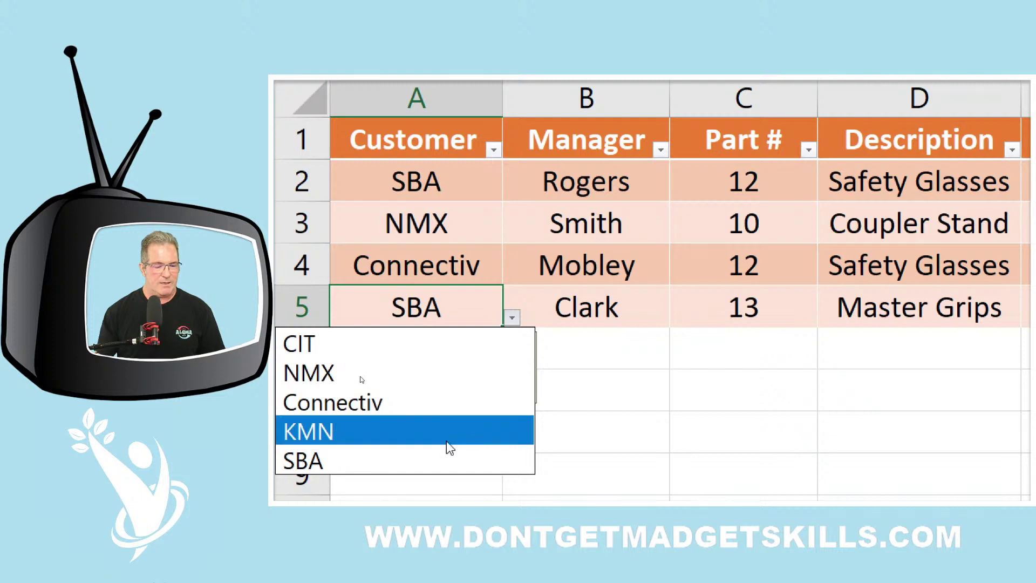
{"action": "left_click", "coordinate": [449, 432]}
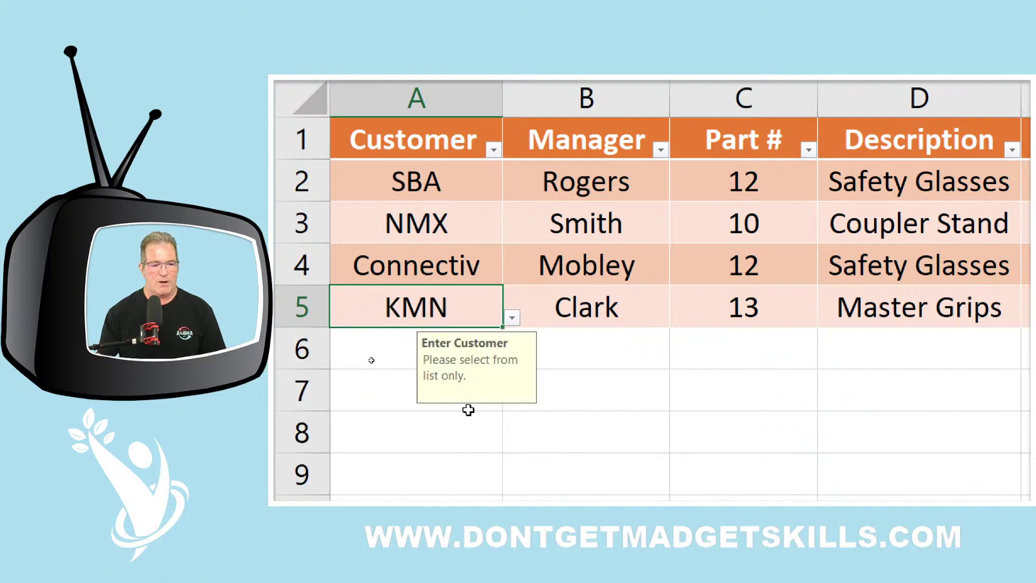
Set up a List validation rule for cell B2 with A2:A5 on the MANAGERS sheet as its source.
{"action": "left_click", "coordinate": [630, 193]}
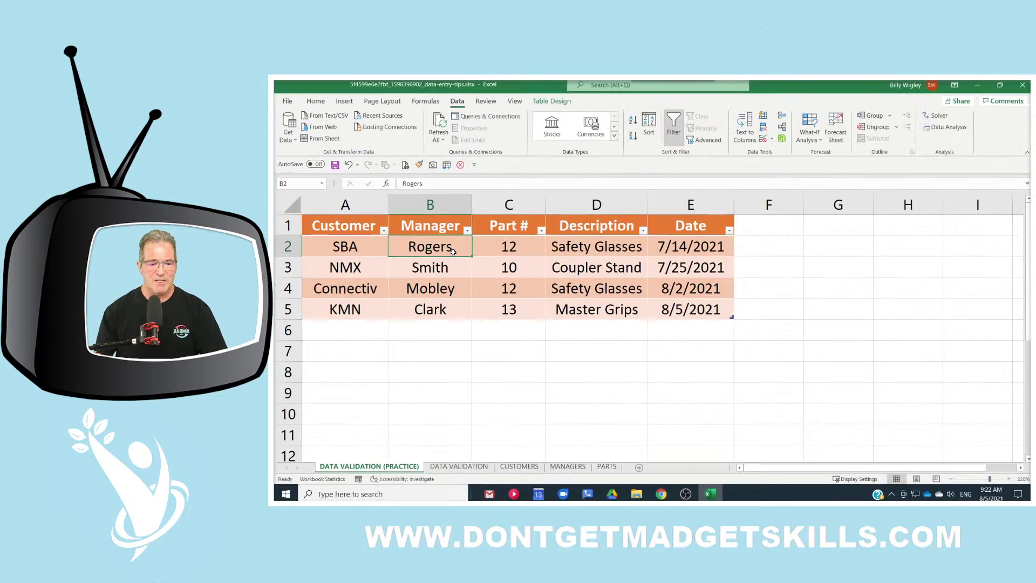
{"action": "left_click", "coordinate": [763, 139]}
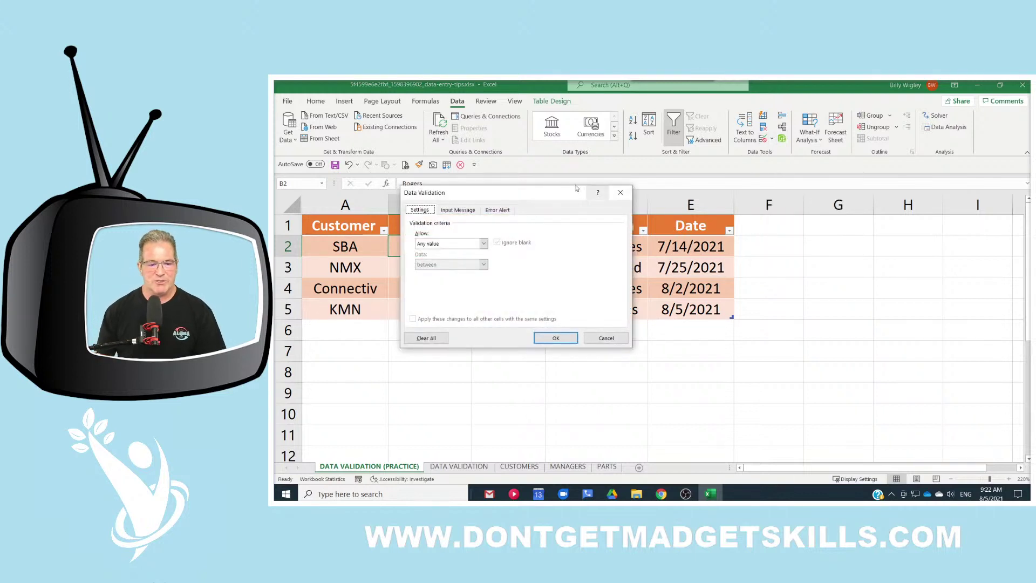
{"action": "left_click_drag", "start_coordinate": [526, 192], "coordinate": [597, 199]}
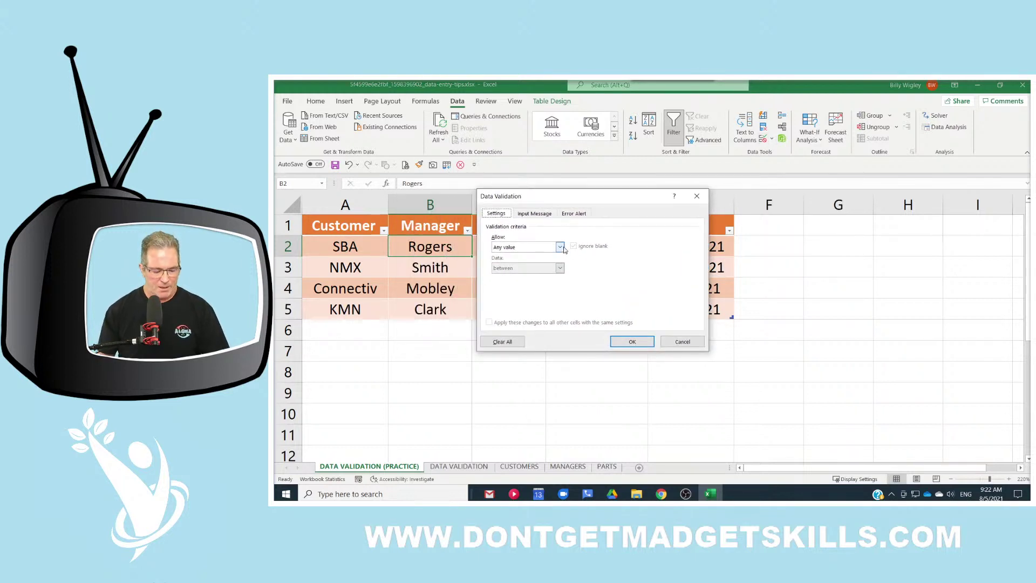
{"action": "left_click", "coordinate": [561, 246]}
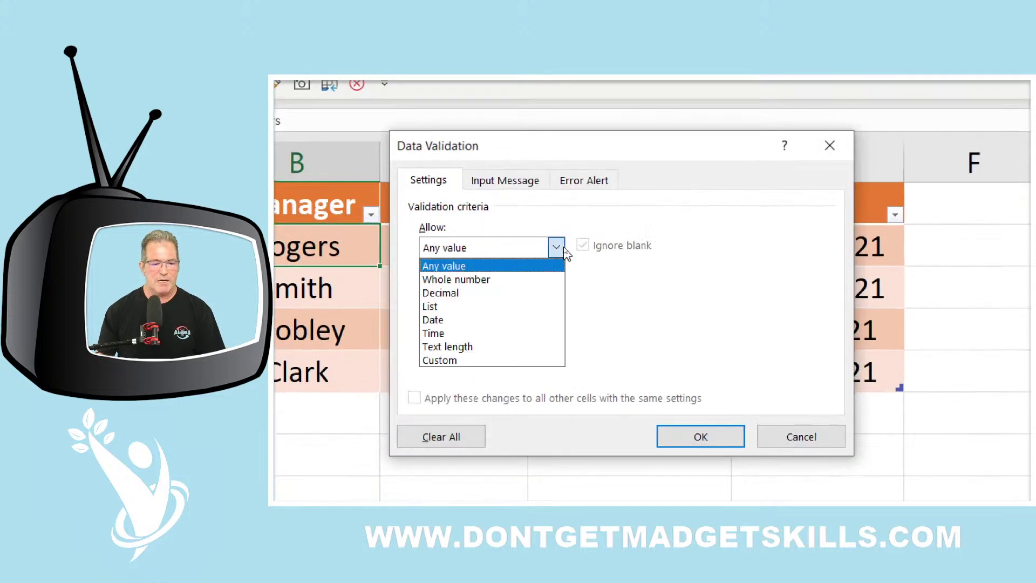
{"action": "left_click", "coordinate": [512, 277]}
{"action": "left_click", "coordinate": [484, 329]}
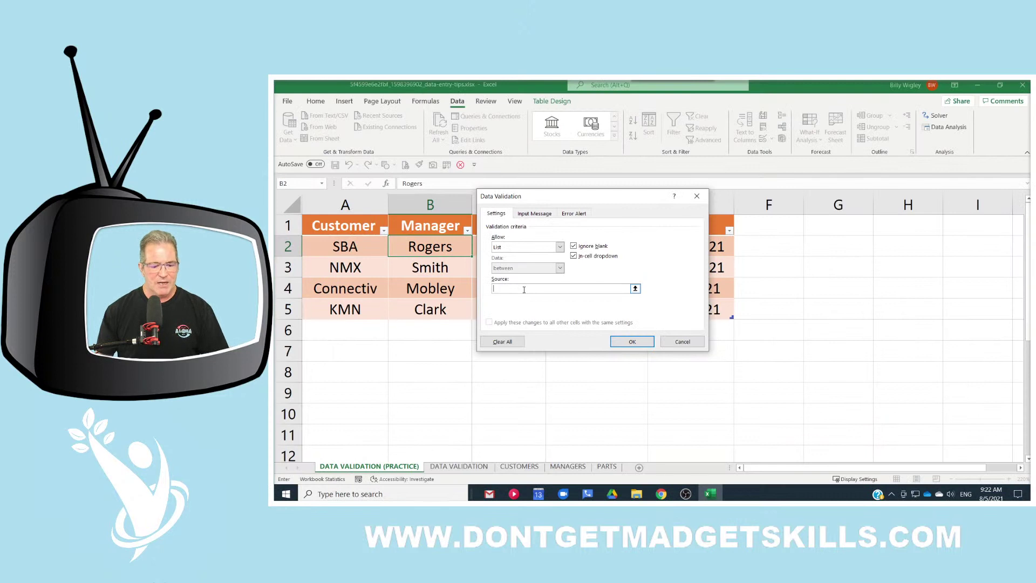
{"action": "left_click", "coordinate": [585, 468]}
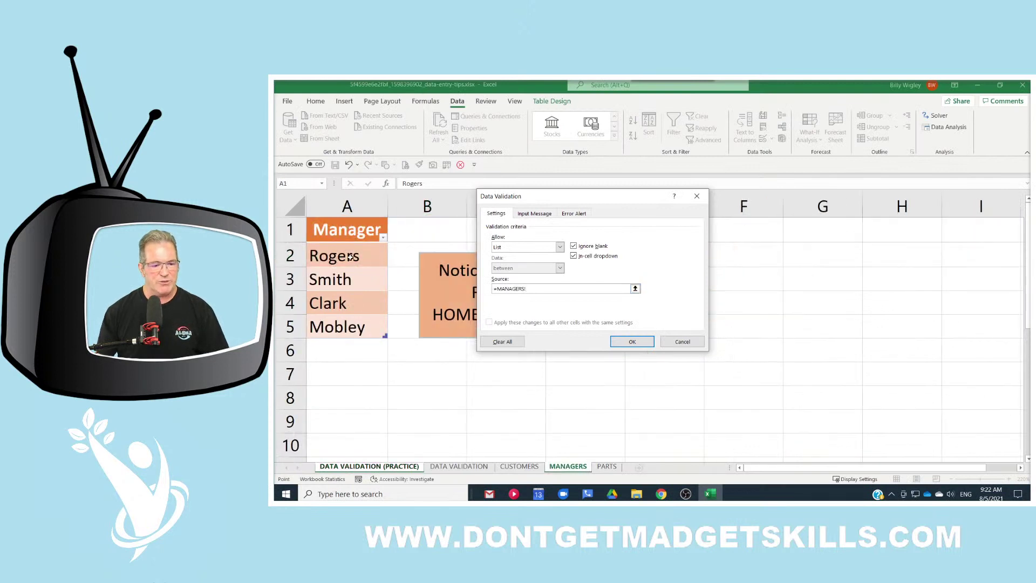
{"action": "left_click_drag", "start_coordinate": [350, 257], "coordinate": [348, 323]}
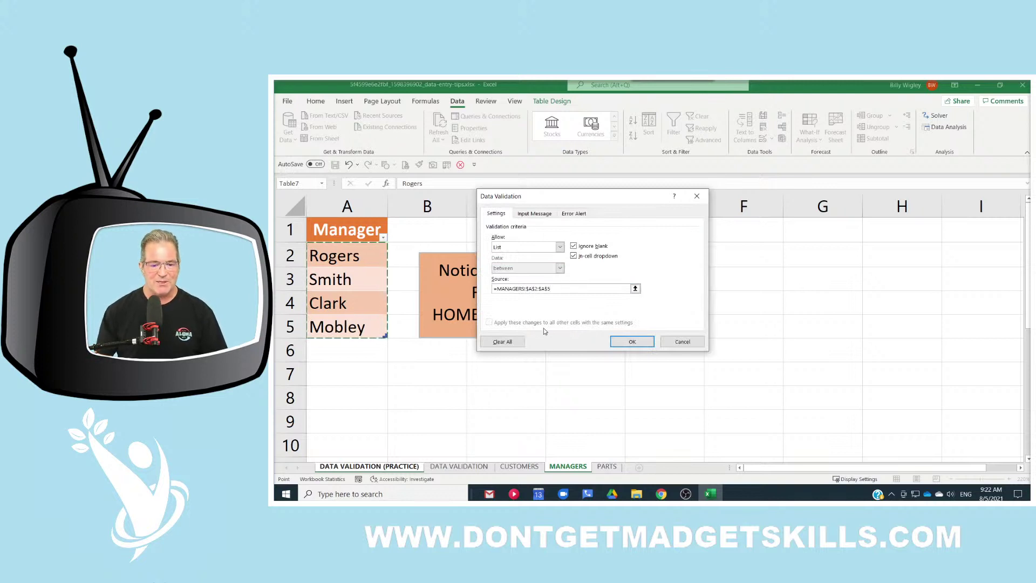
Title the rule's input message "Manager Name" and set its text to "Please select from list only.".
{"action": "left_click", "coordinate": [536, 214]}
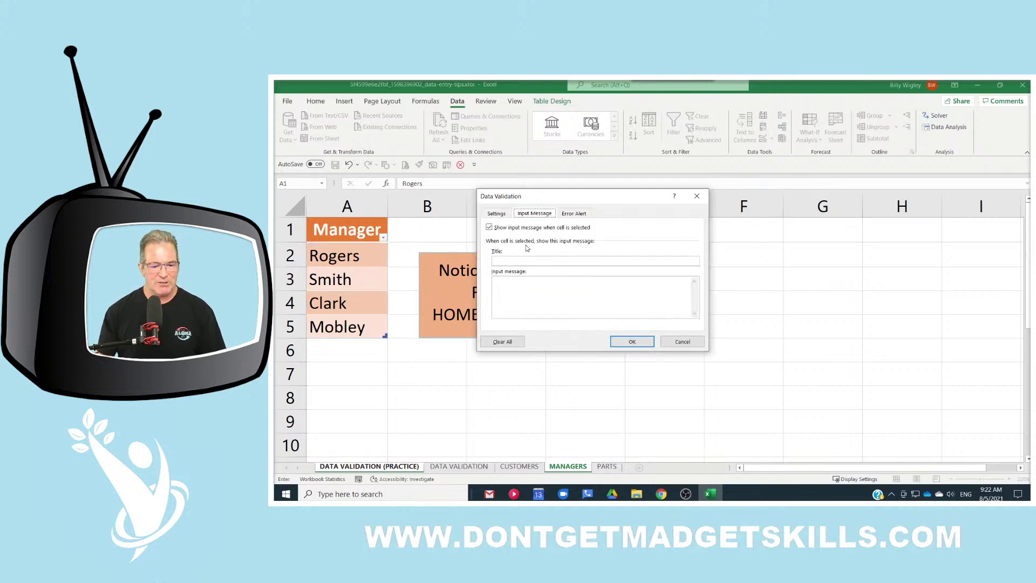
{"action": "left_click", "coordinate": [523, 262]}
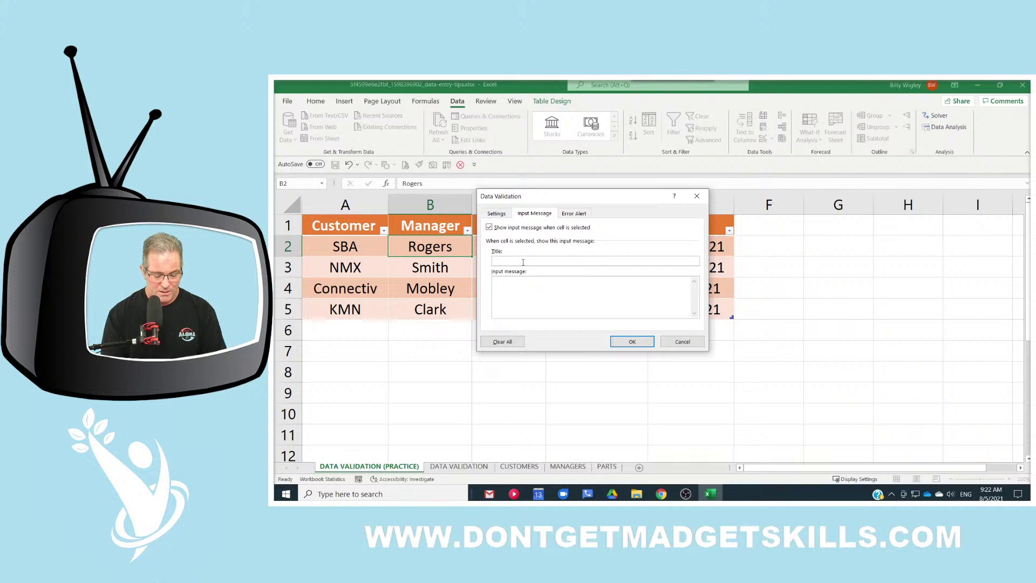
{"action": "type", "text": "Manage"}
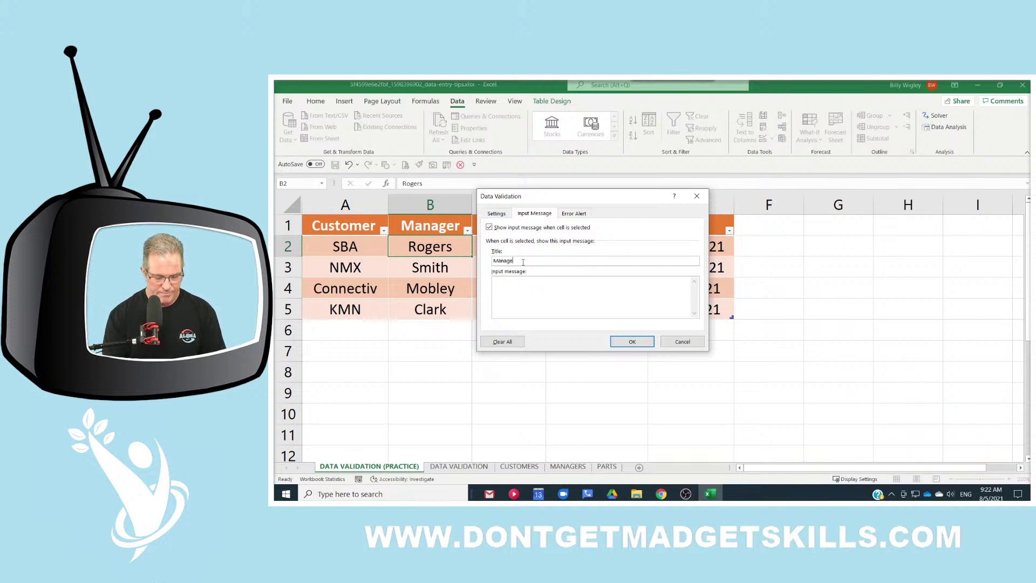
{"action": "type", "text": "r Name"}
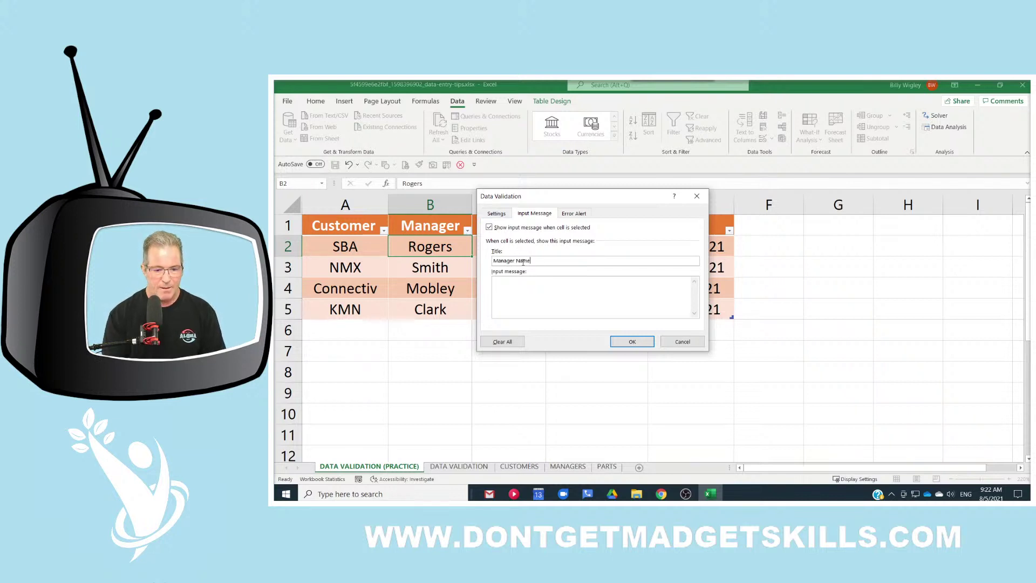
{"action": "left_click", "coordinate": [527, 282]}
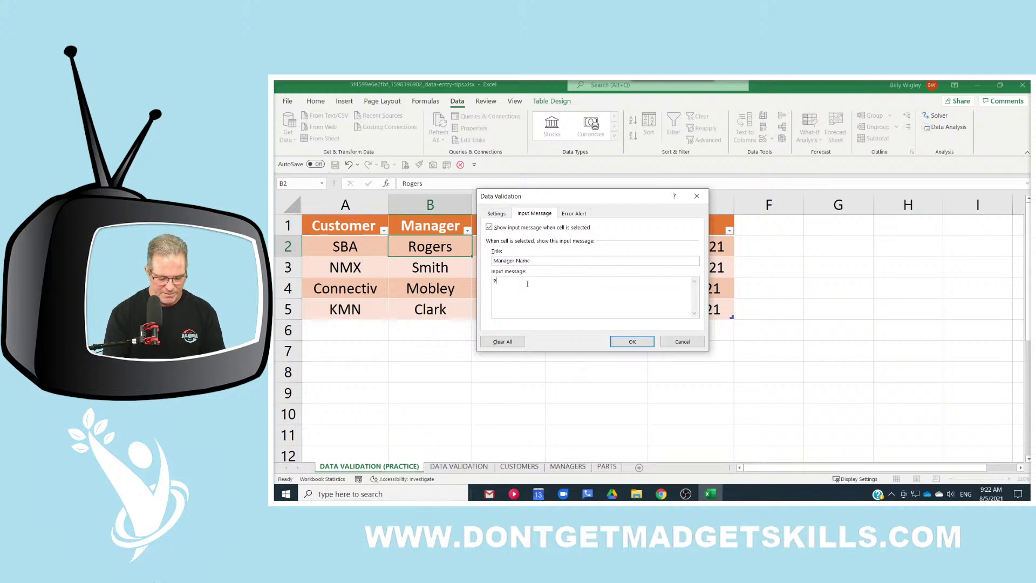
{"action": "type", "text": "Please select from list only."}
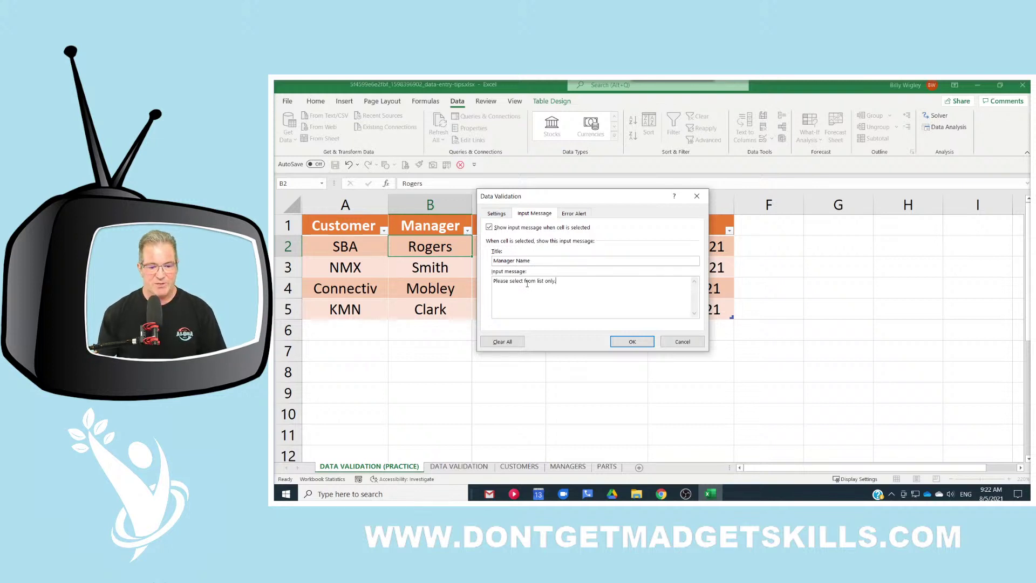
Title the error alert "Error" with the message "Please select from list only. Thanks! :)" and apply the rule to B2.
{"action": "left_click", "coordinate": [576, 215]}
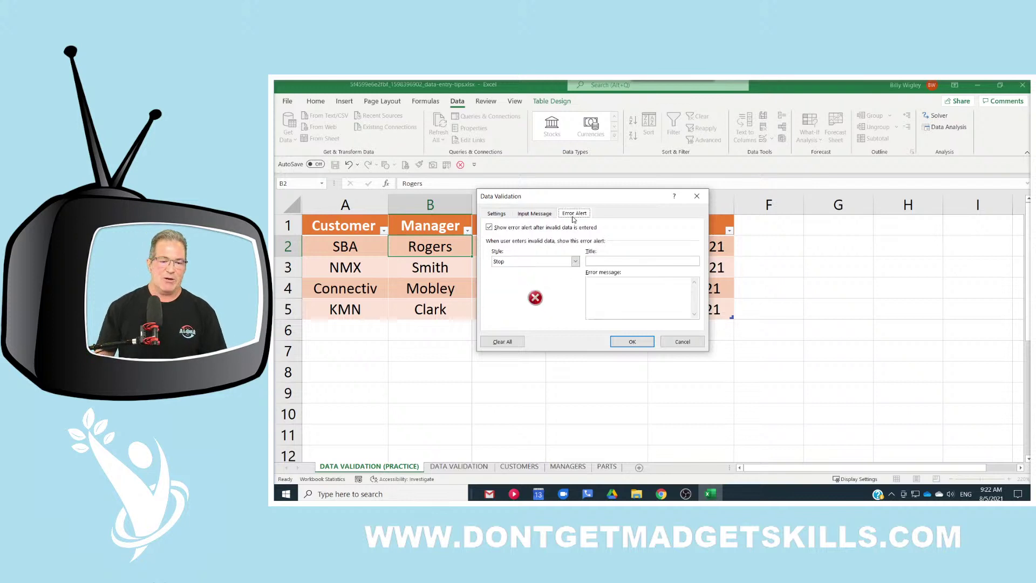
{"action": "left_click", "coordinate": [601, 261]}
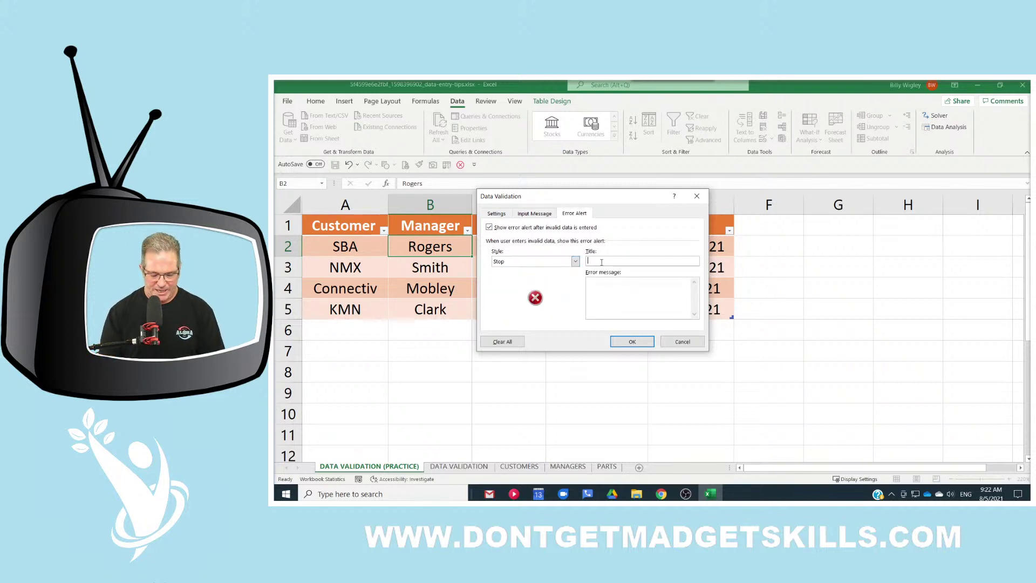
{"action": "type", "text": "Error"}
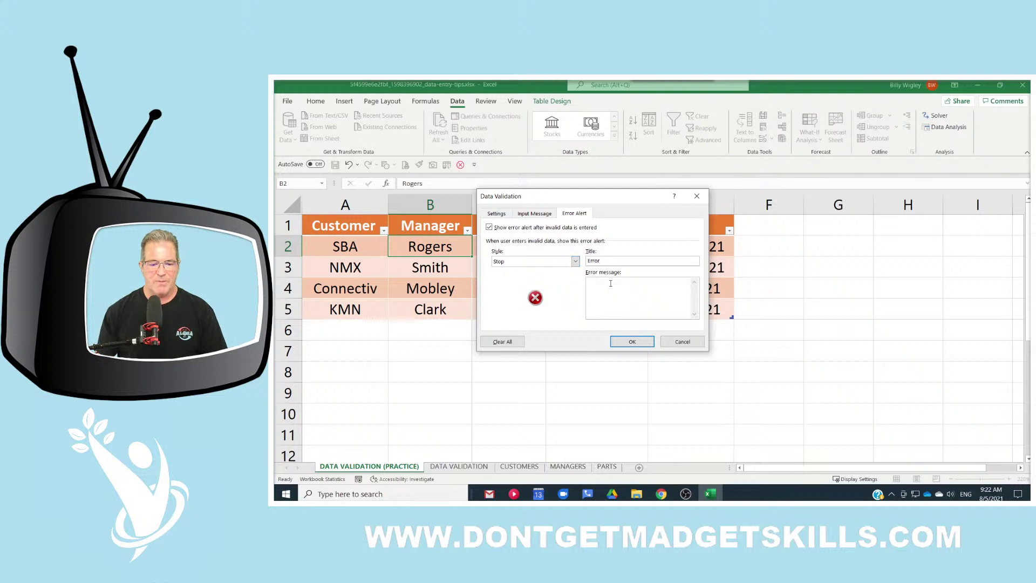
{"action": "type", "text": "Please select from list only. Thanks! :)"}
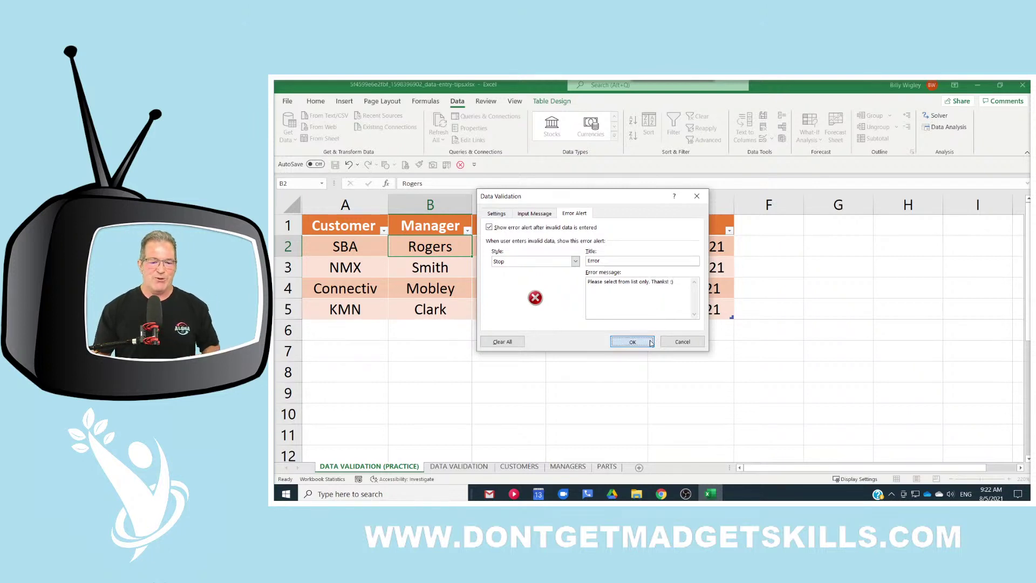
{"action": "left_click", "coordinate": [651, 342]}
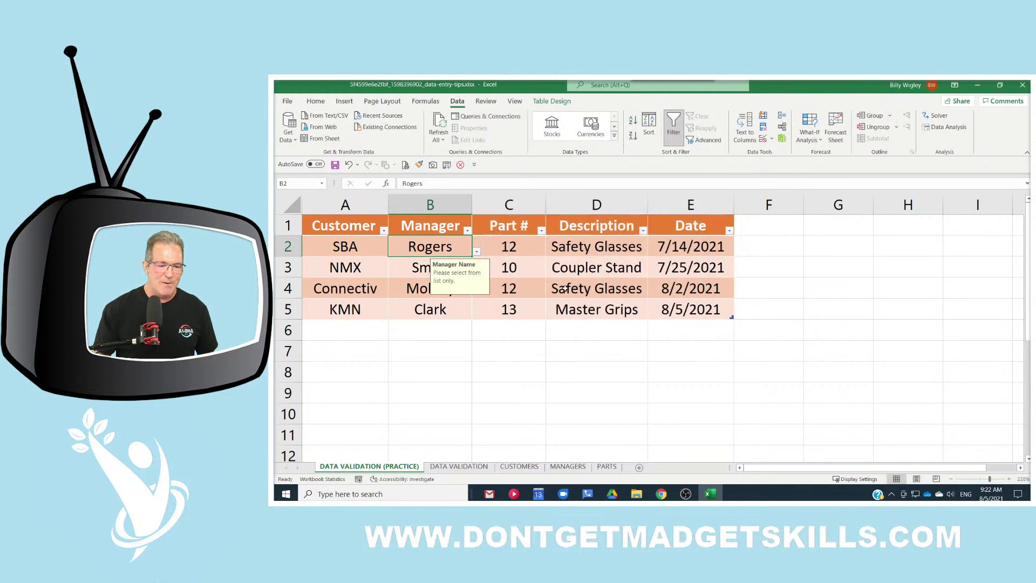
Check the manager list in B2 and fill the cell with its rule down through B5.
{"action": "left_click", "coordinate": [476, 253]}
{"action": "left_click", "coordinate": [476, 252]}
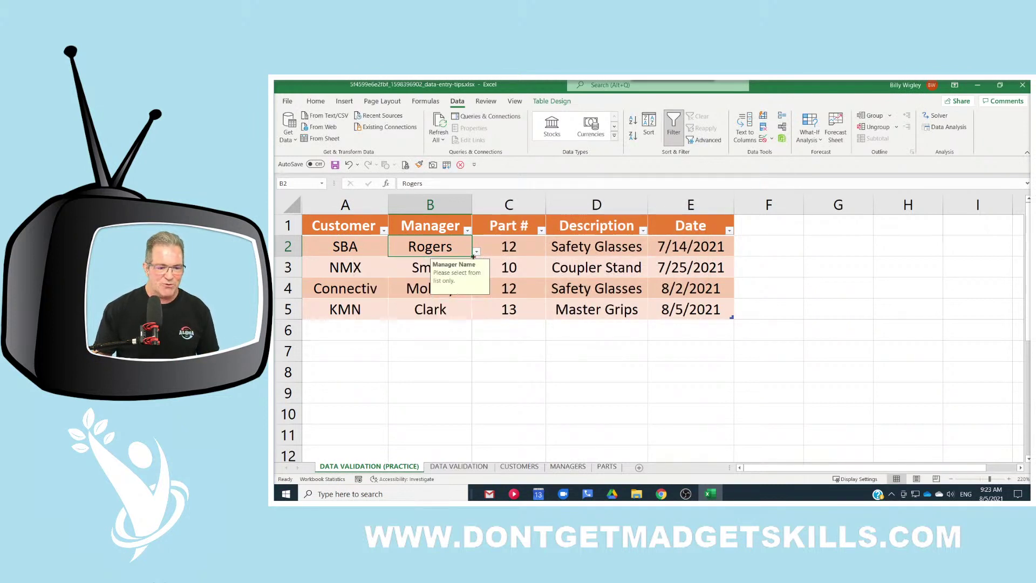
{"action": "left_click", "coordinate": [439, 270]}
{"action": "left_click", "coordinate": [465, 254]}
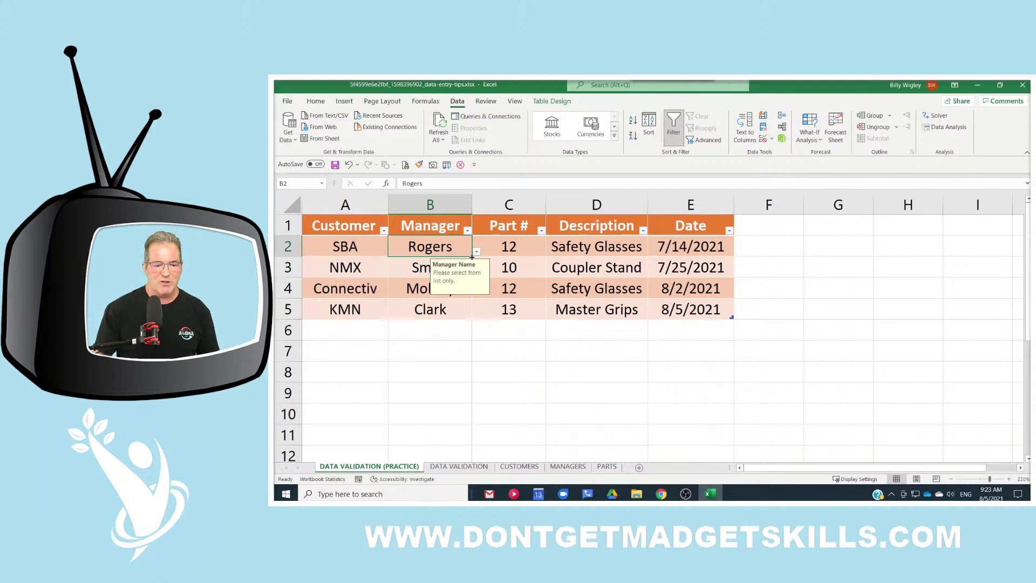
{"action": "left_click_drag", "start_coordinate": [472, 256], "coordinate": [473, 316]}
From the manager lists, choose the second listed manager in B3, the fourth in B4 and the third in B5.
{"action": "left_click", "coordinate": [459, 273]}
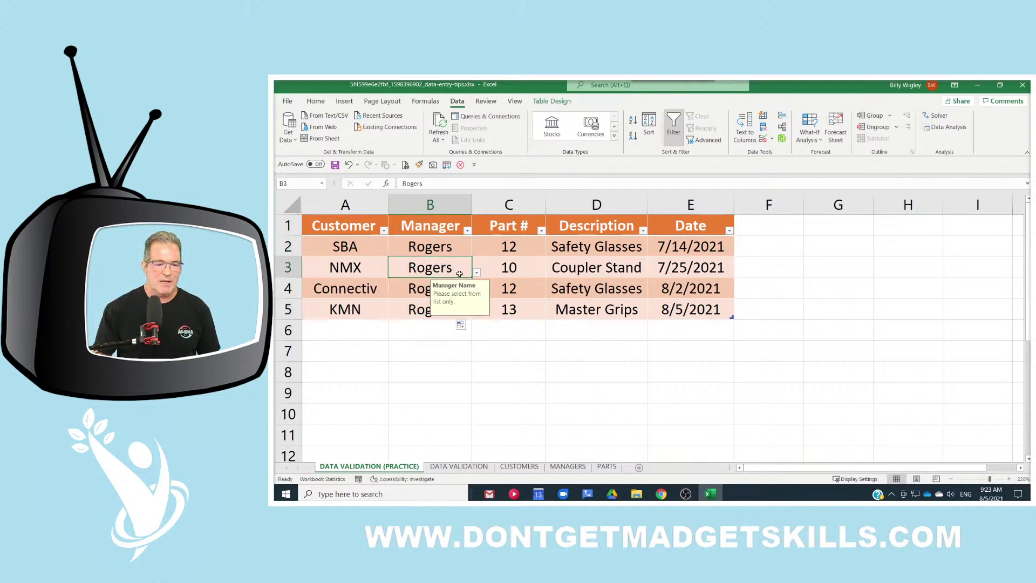
{"action": "left_click", "coordinate": [477, 272]}
{"action": "left_click", "coordinate": [432, 297]}
{"action": "left_click", "coordinate": [443, 297]}
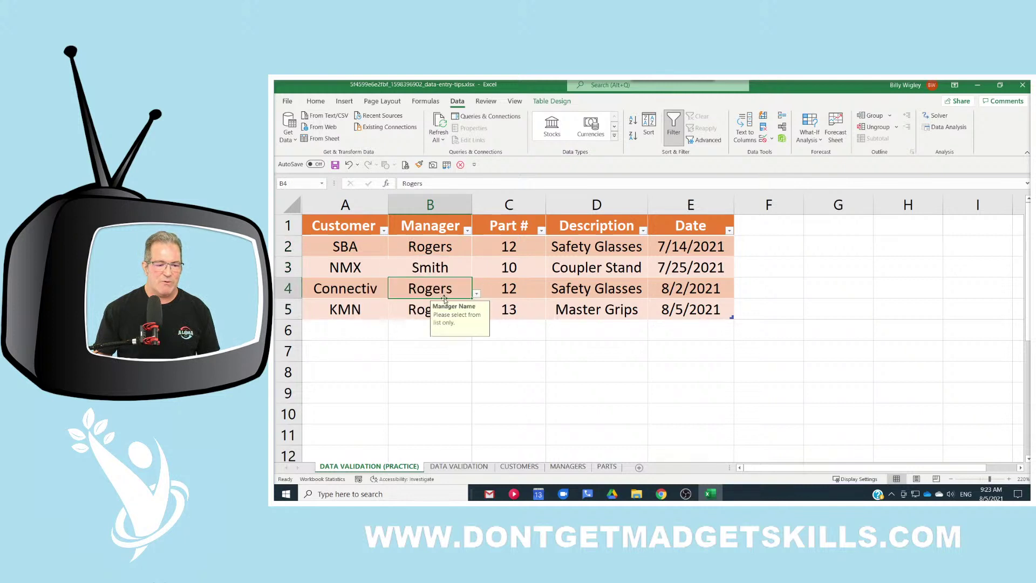
{"action": "left_click", "coordinate": [476, 293]}
{"action": "left_click", "coordinate": [410, 351]}
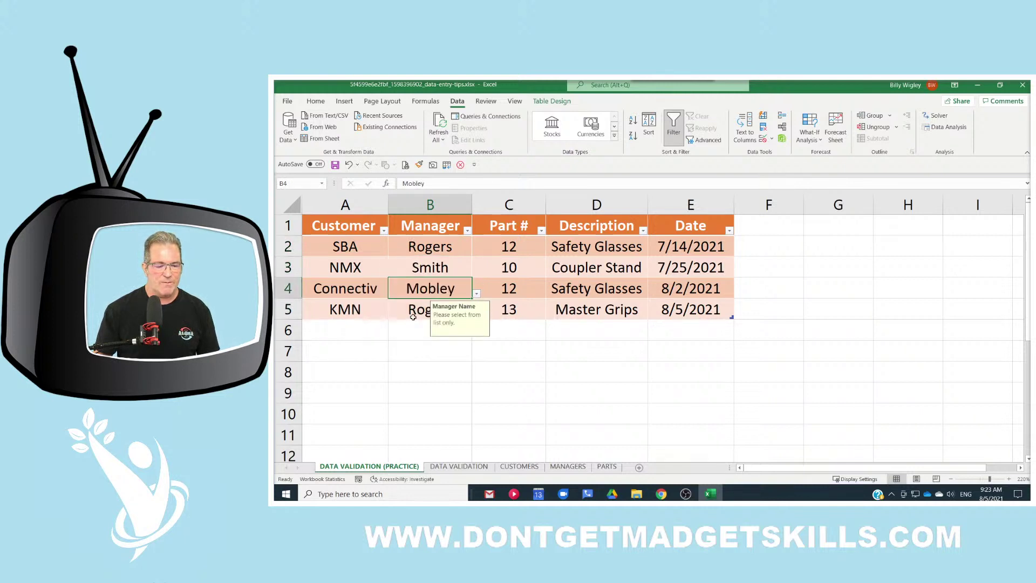
{"action": "left_click", "coordinate": [413, 317]}
{"action": "left_click", "coordinate": [477, 314]}
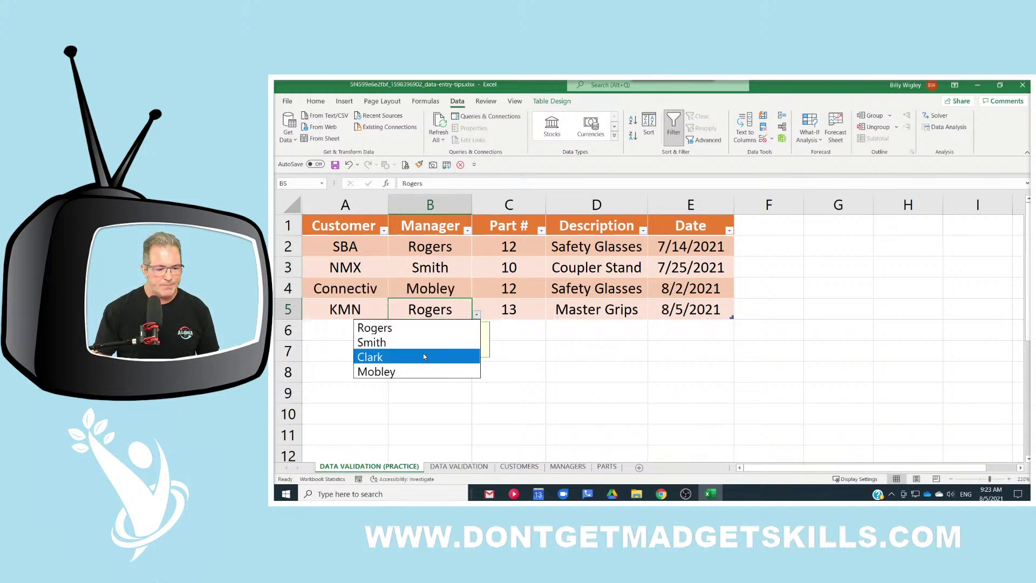
{"action": "left_click", "coordinate": [424, 357]}
Enter 12 as the part number in C2 of the practice table.
{"action": "left_click", "coordinate": [569, 338]}
{"action": "left_click", "coordinate": [560, 246]}
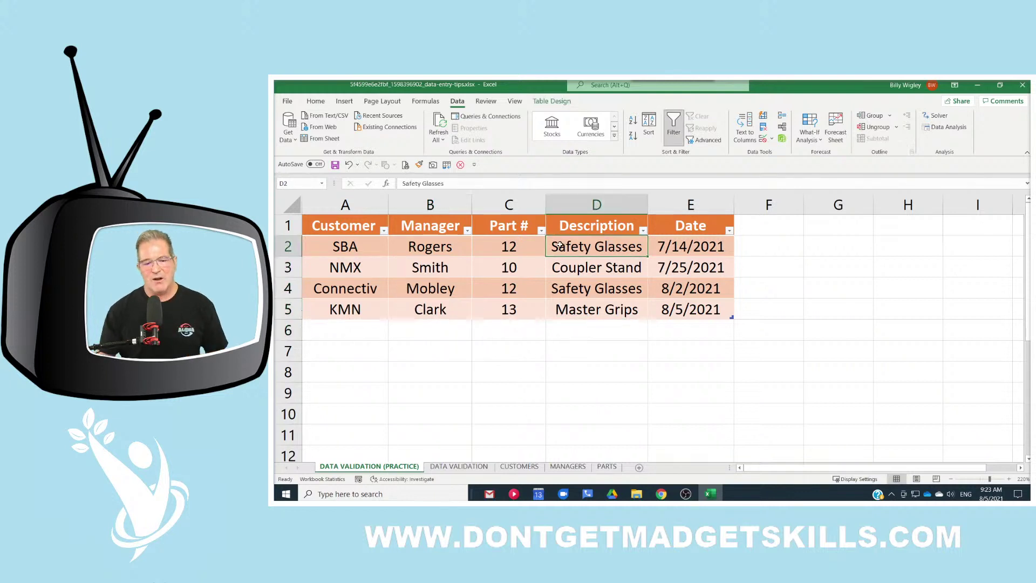
{"action": "left_click", "coordinate": [527, 245]}
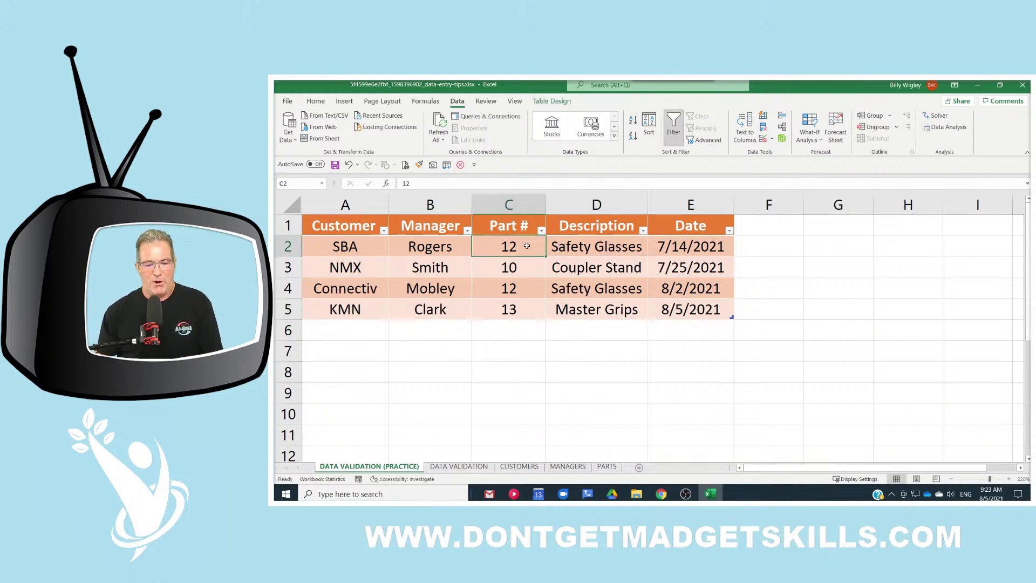
{"action": "type", "text": "12"}
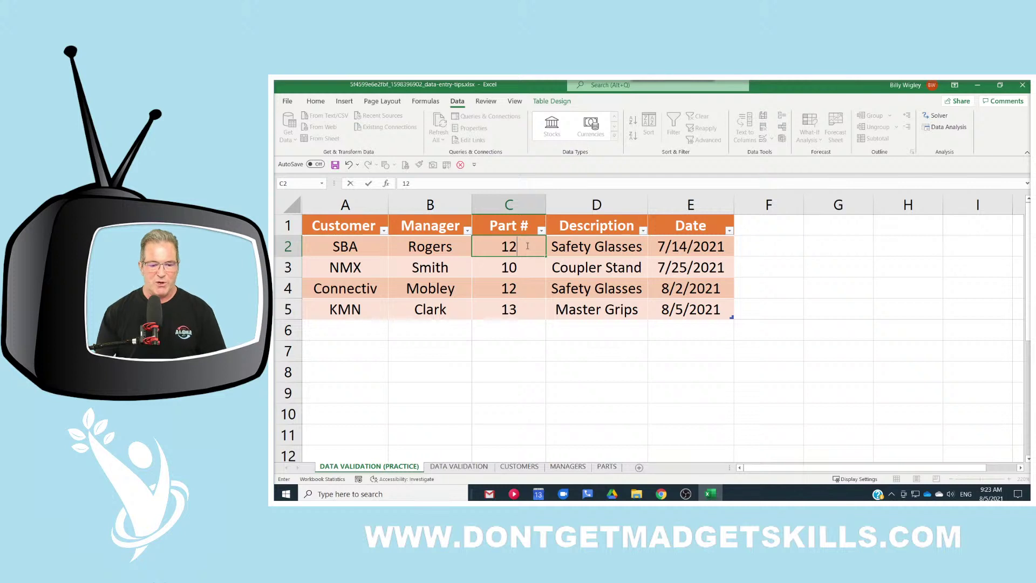
Clear all the part descriptions in D2:D5 of the practice table.
{"action": "left_click", "coordinate": [572, 254]}
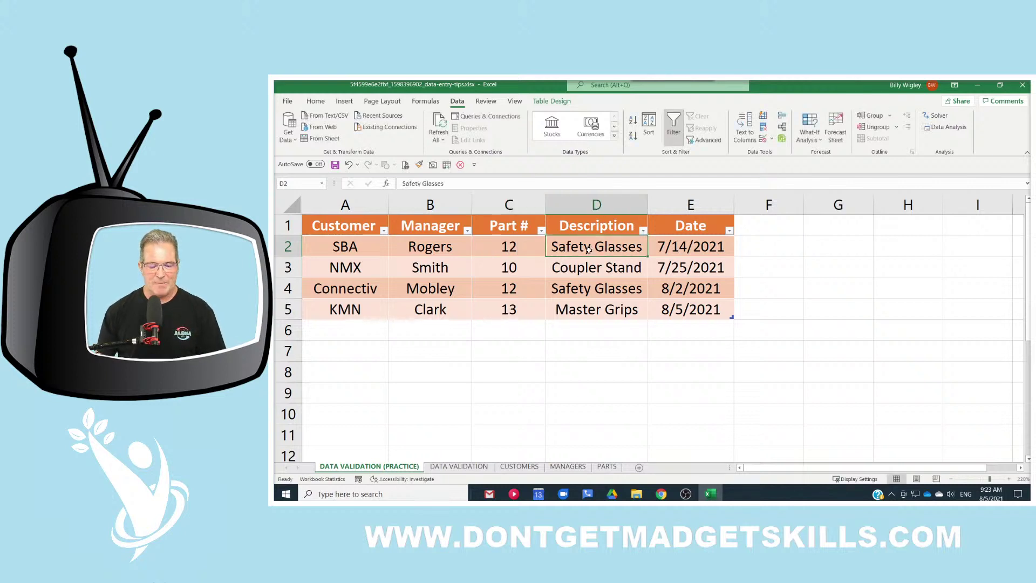
{"action": "left_click_drag", "start_coordinate": [588, 249], "coordinate": [583, 307]}
{"action": "key", "text": "Delete"}
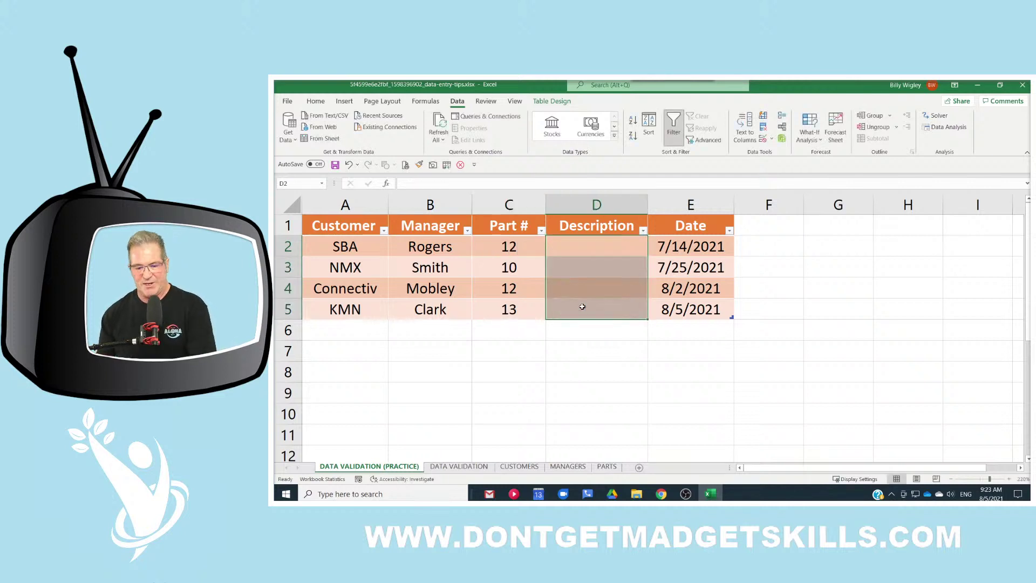
{"action": "left_click", "coordinate": [509, 247]}
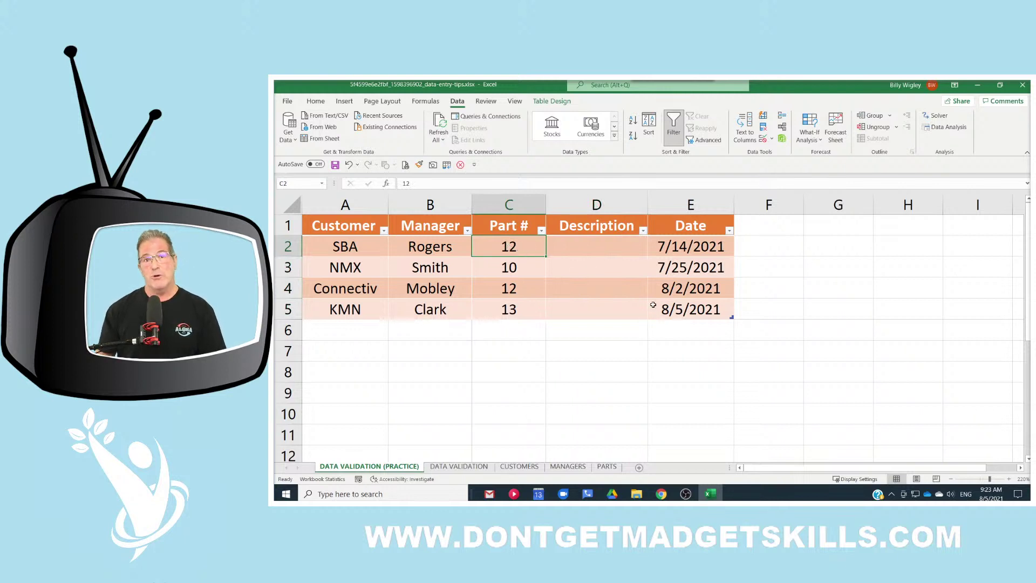
{"action": "left_click", "coordinate": [604, 245]}
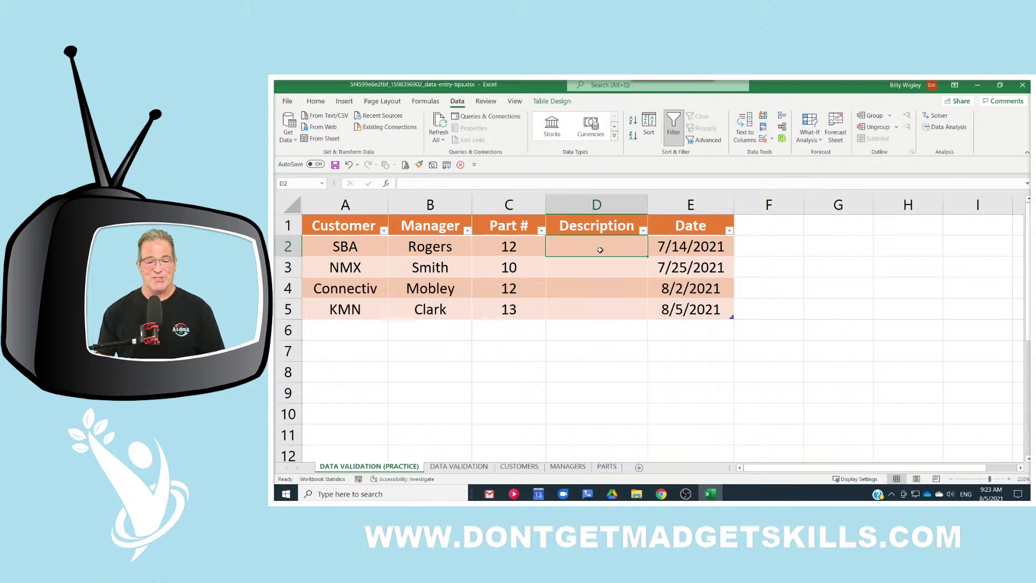
{"action": "left_click", "coordinate": [510, 247]}
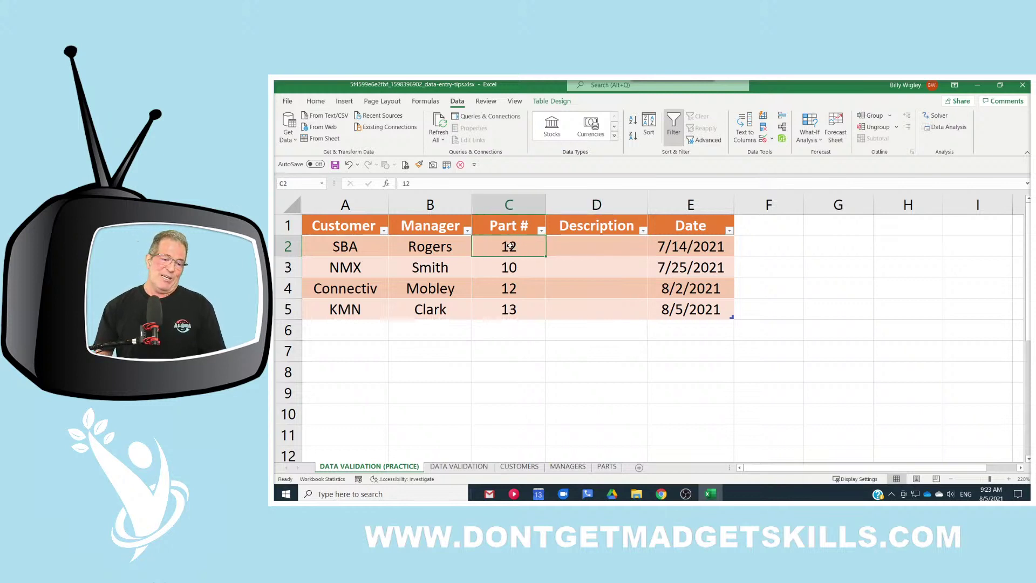
Copy the text "Safety Glasses" for part 12 from the PARTS sheet and paste it into D2 of the practice sheet.
{"action": "left_click", "coordinate": [587, 244]}
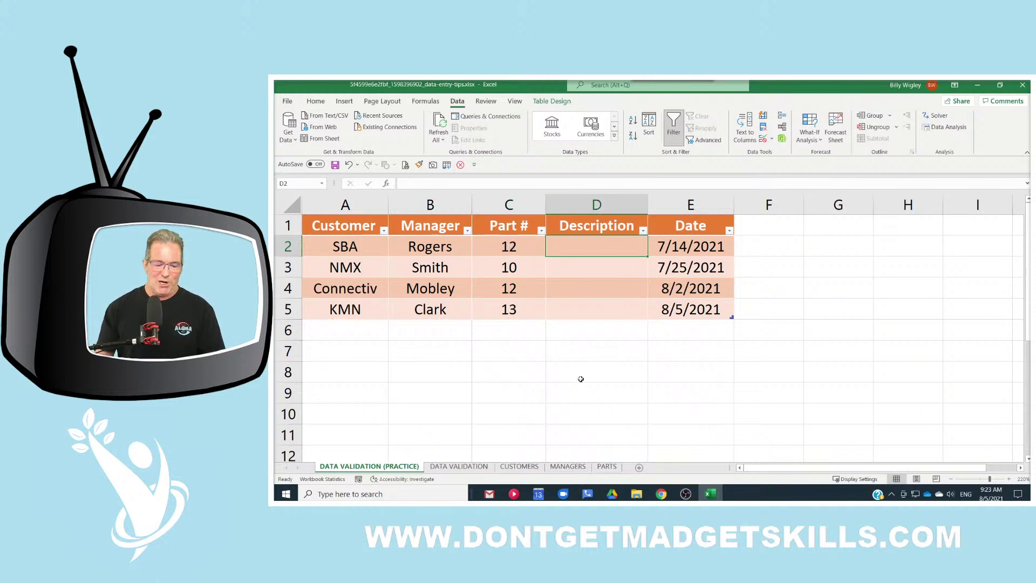
{"action": "left_click", "coordinate": [612, 469]}
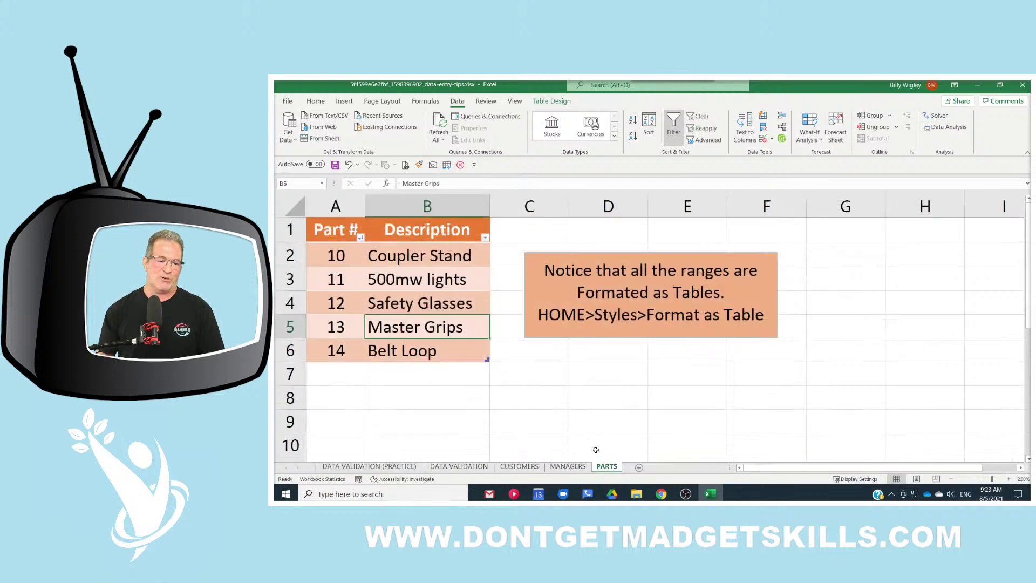
{"action": "left_click", "coordinate": [410, 304]}
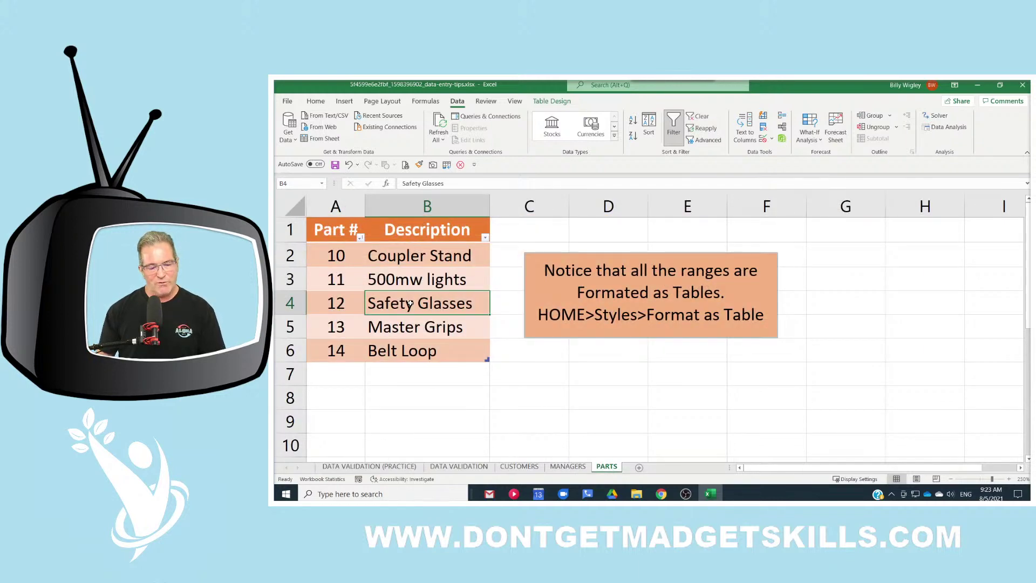
{"action": "left_click_drag", "start_coordinate": [453, 183], "coordinate": [397, 183]}
{"action": "key", "text": "ctrl+c"}
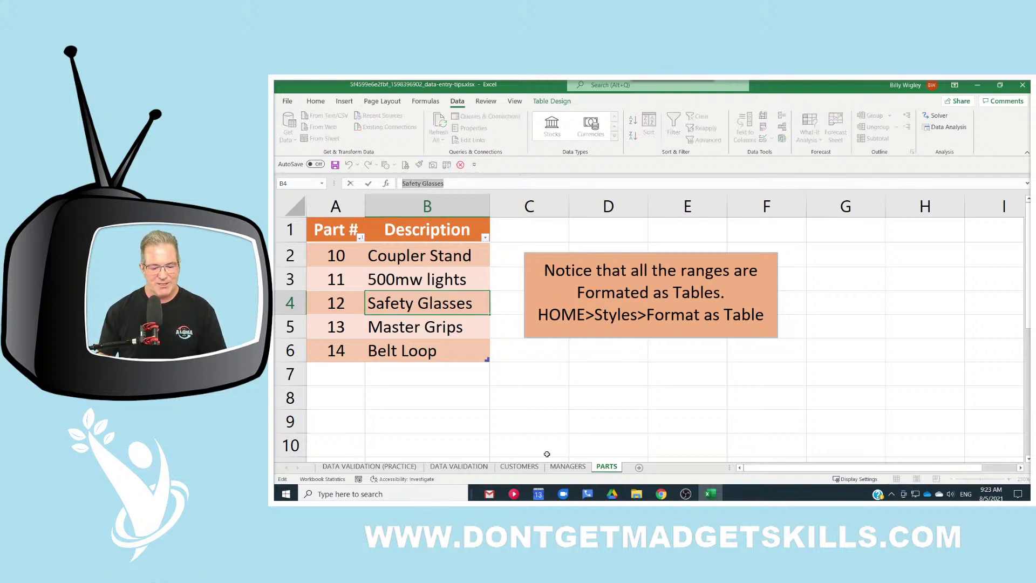
{"action": "left_click", "coordinate": [372, 466]}
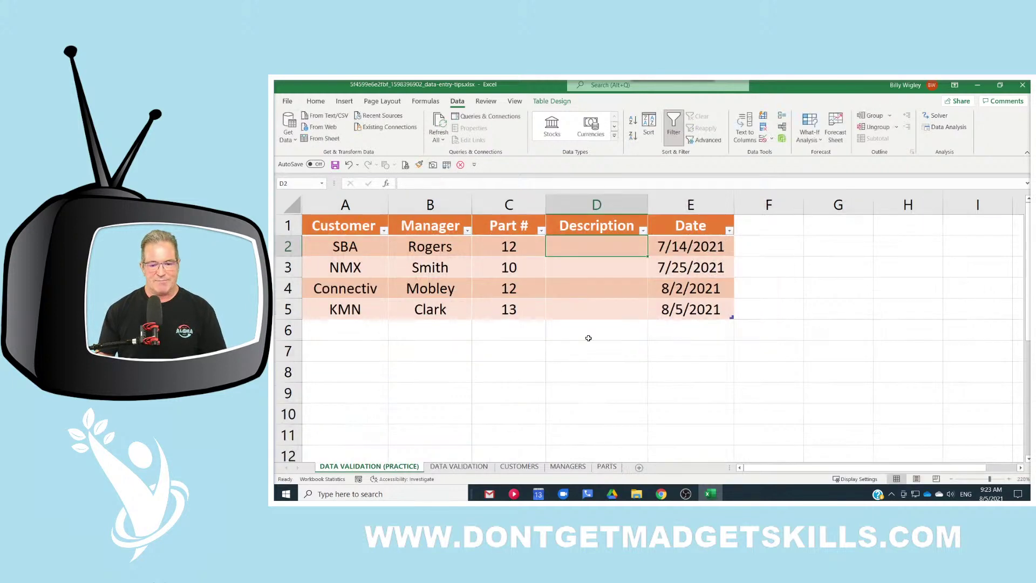
{"action": "key", "text": "ctrl+v"}
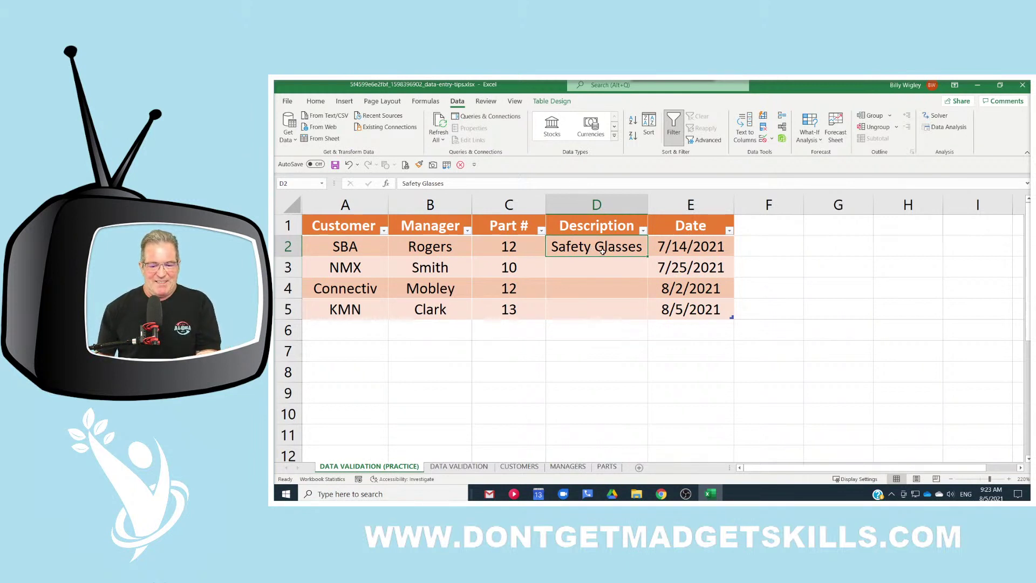
Examine the DATA VALIDATION sheet and the part number and description columns on PARTS, and return to D2 on the practice sheet.
{"action": "left_click", "coordinate": [477, 468]}
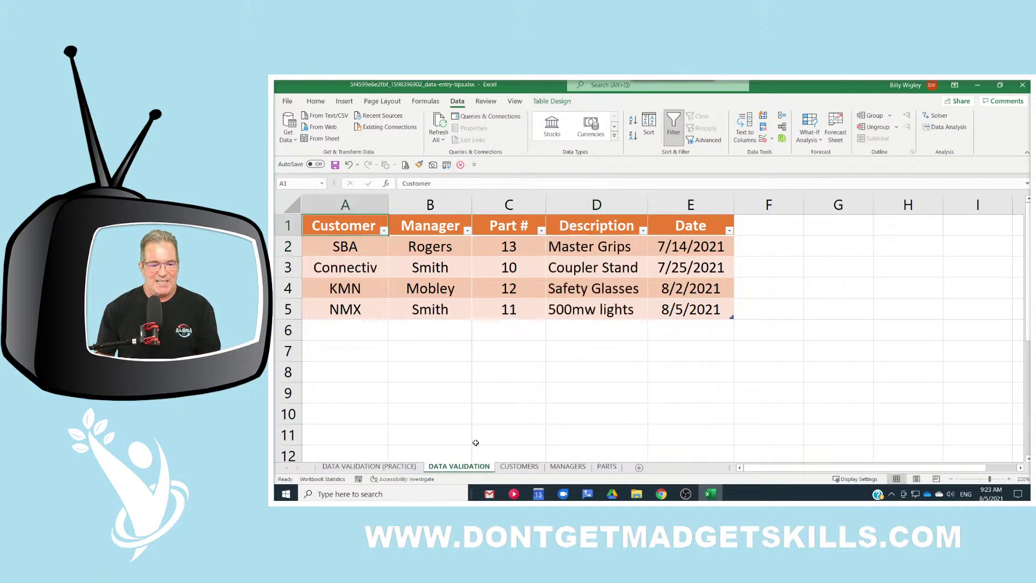
{"action": "left_click", "coordinate": [607, 468]}
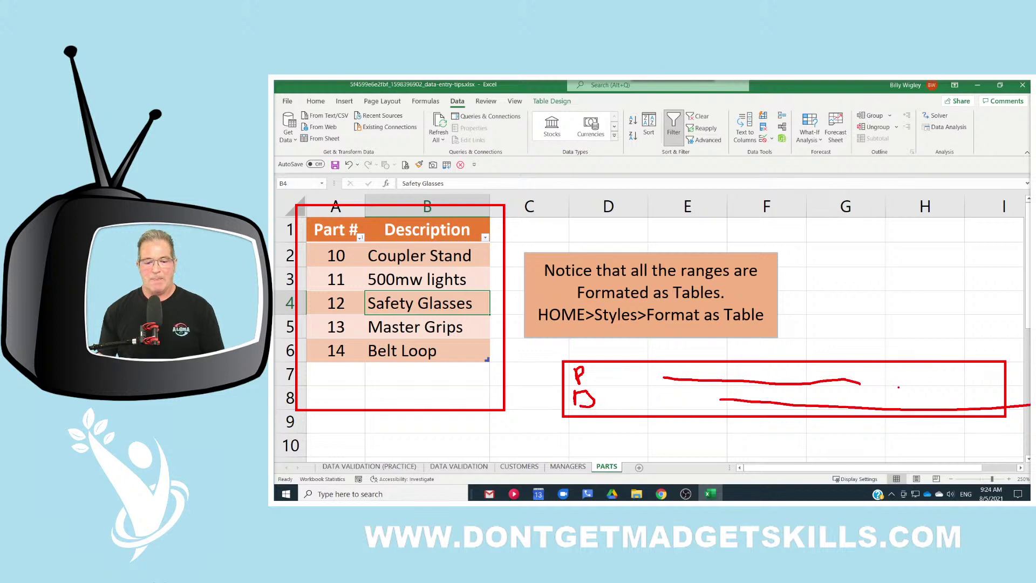
{"action": "key", "text": "Escape"}
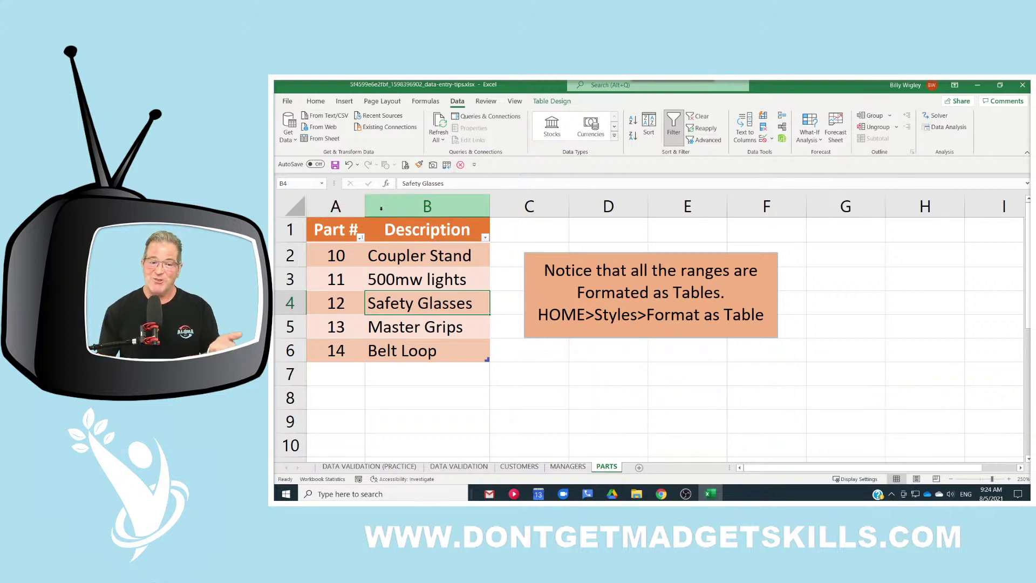
{"action": "left_click", "coordinate": [337, 226]}
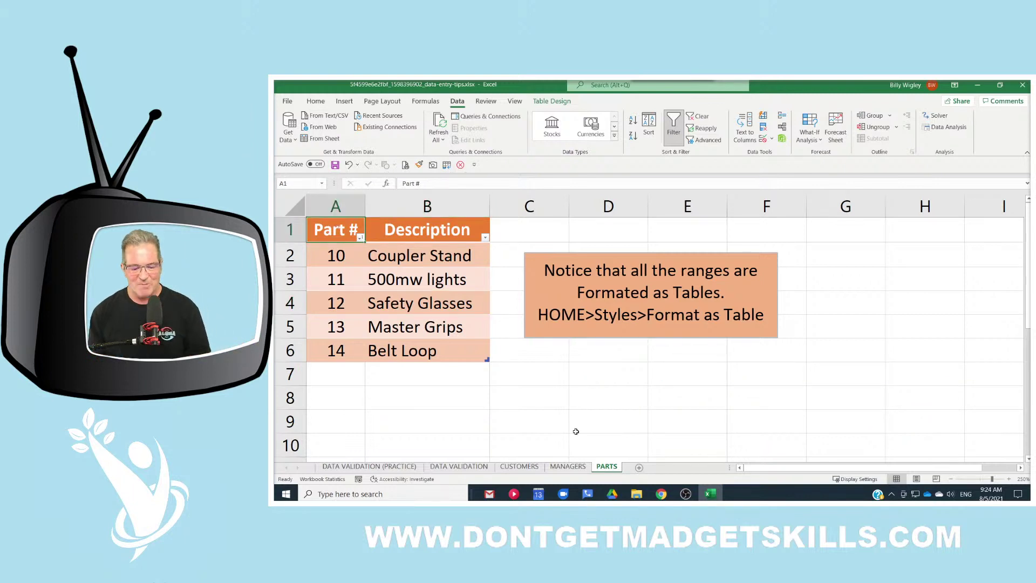
{"action": "left_click", "coordinate": [411, 468]}
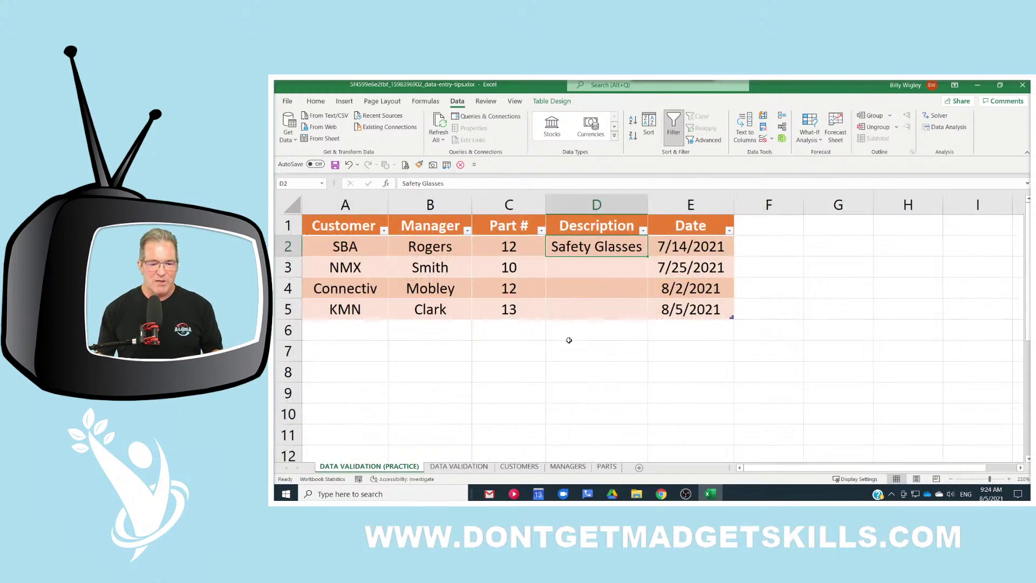
{"action": "left_click", "coordinate": [511, 246]}
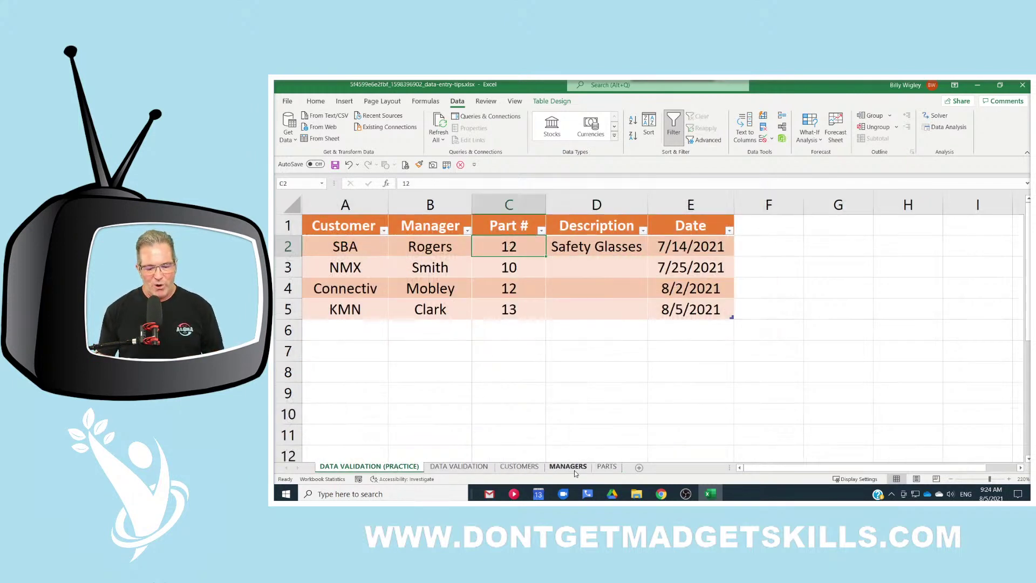
{"action": "left_click", "coordinate": [608, 467]}
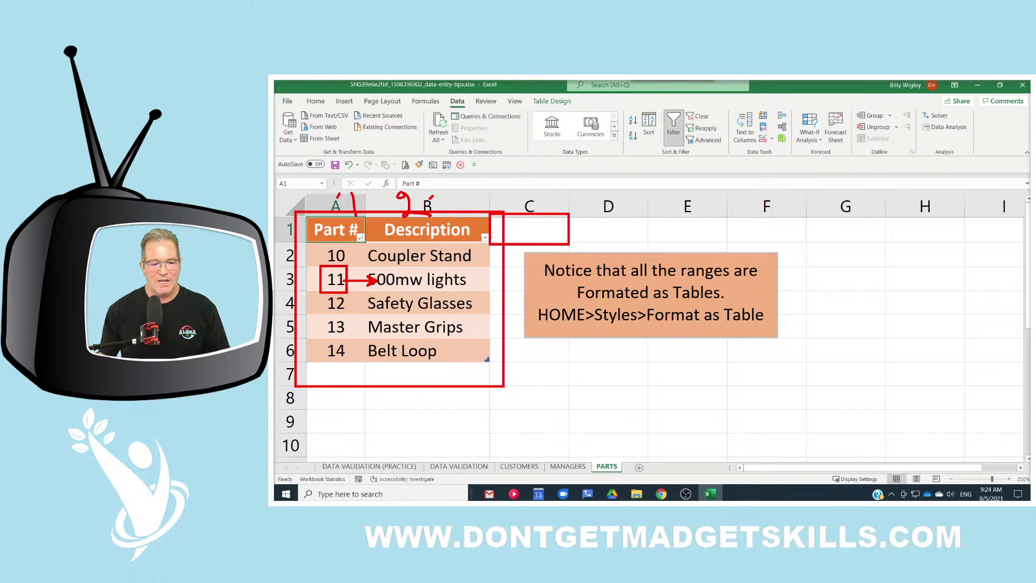
{"action": "left_click_drag", "start_coordinate": [386, 232], "coordinate": [470, 234]}
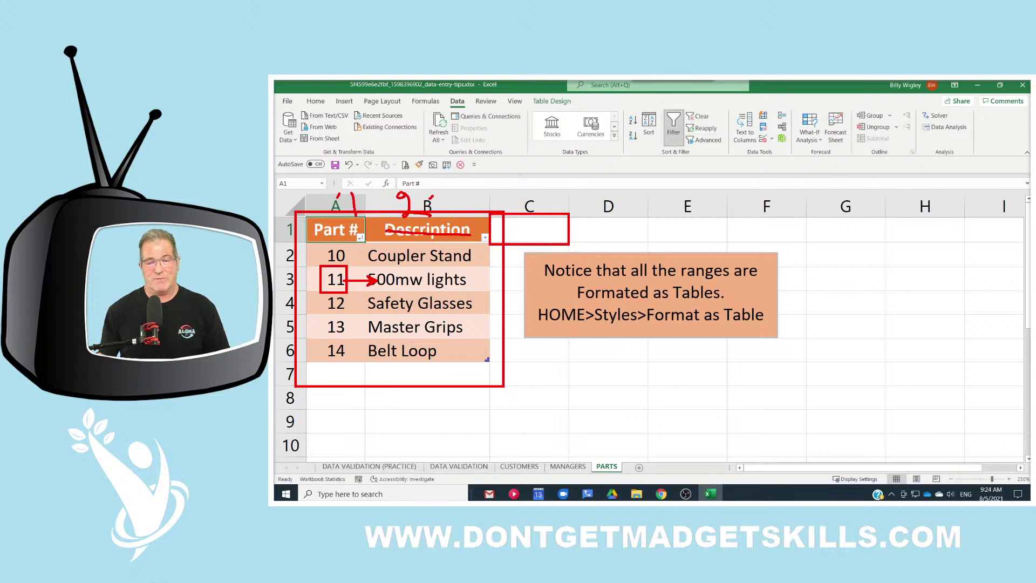
{"action": "mouse_move", "coordinate": [516, 193]}
{"action": "left_mouse_down"}
{"action": "mouse_move", "coordinate": [533, 195]}
{"action": "mouse_move", "coordinate": [526, 222]}
{"action": "left_mouse_up"}
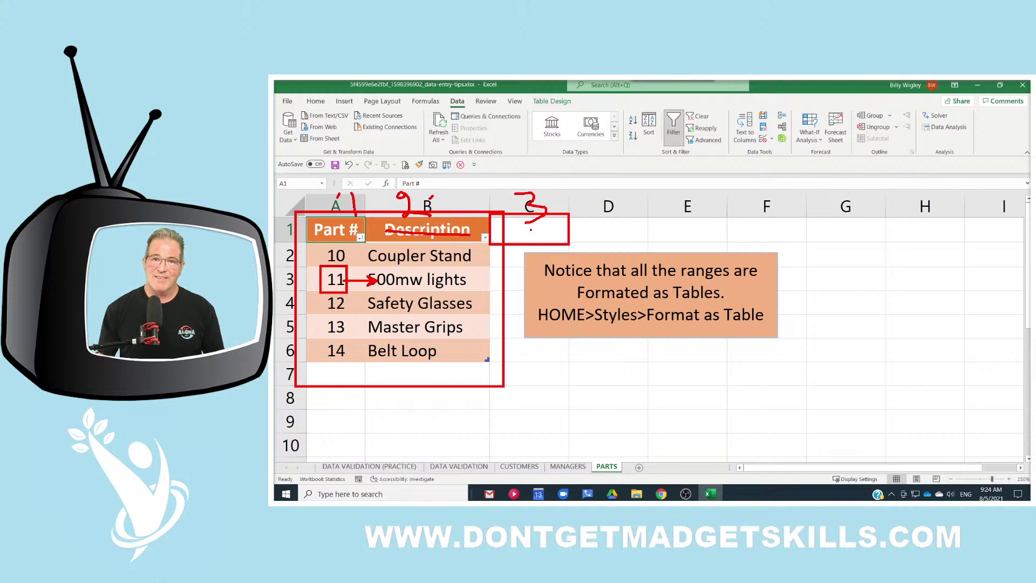
{"action": "key", "text": "Escape"}
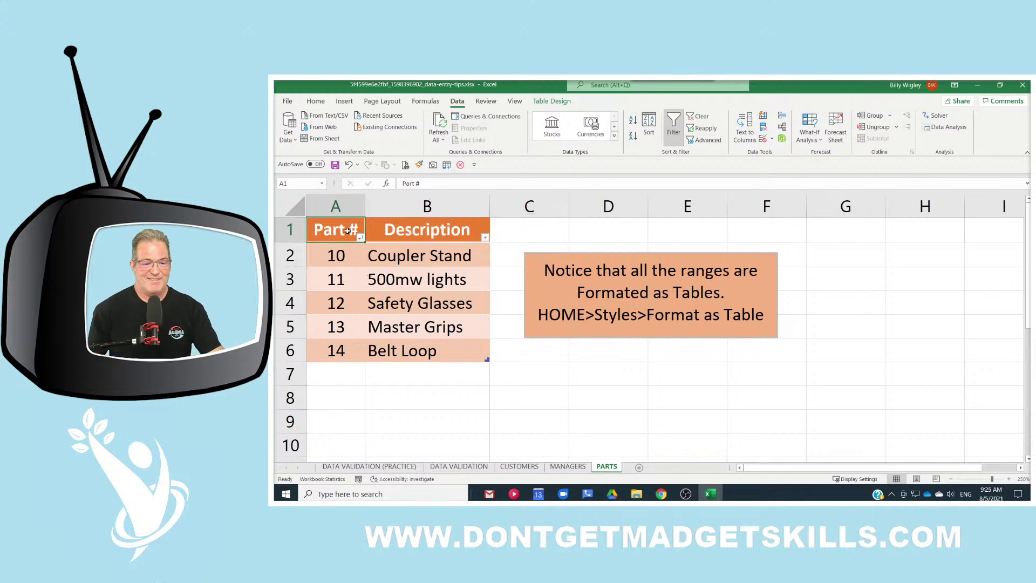
{"action": "left_click", "coordinate": [378, 468]}
{"action": "left_click", "coordinate": [606, 250]}
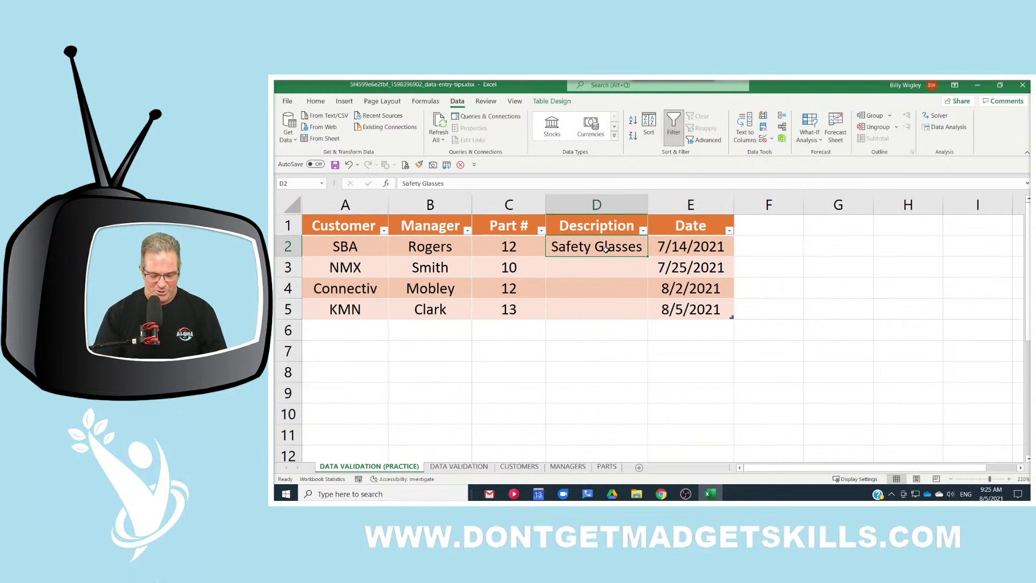
{"action": "type", "text": "="}
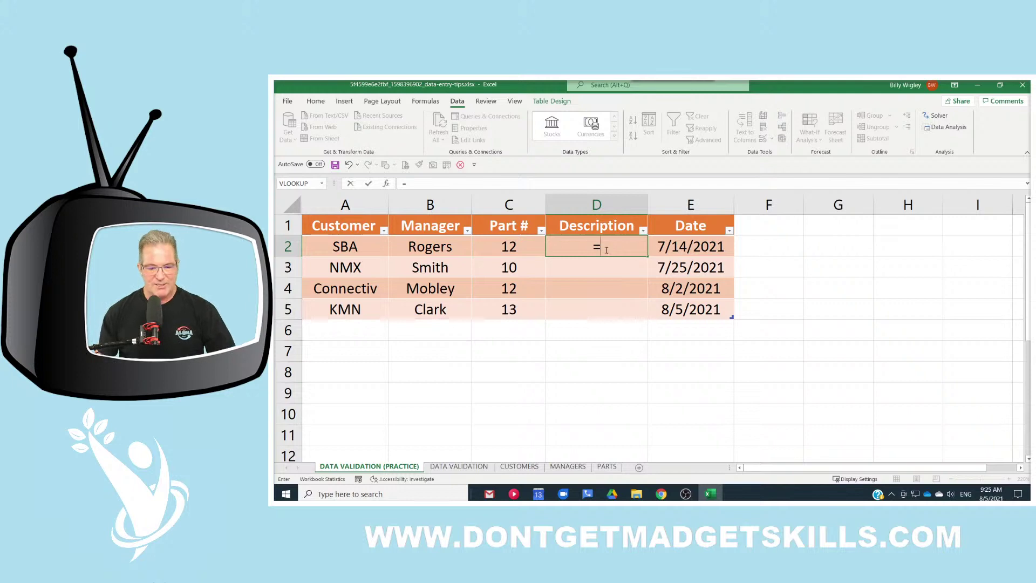
{"action": "type", "text": "v"}
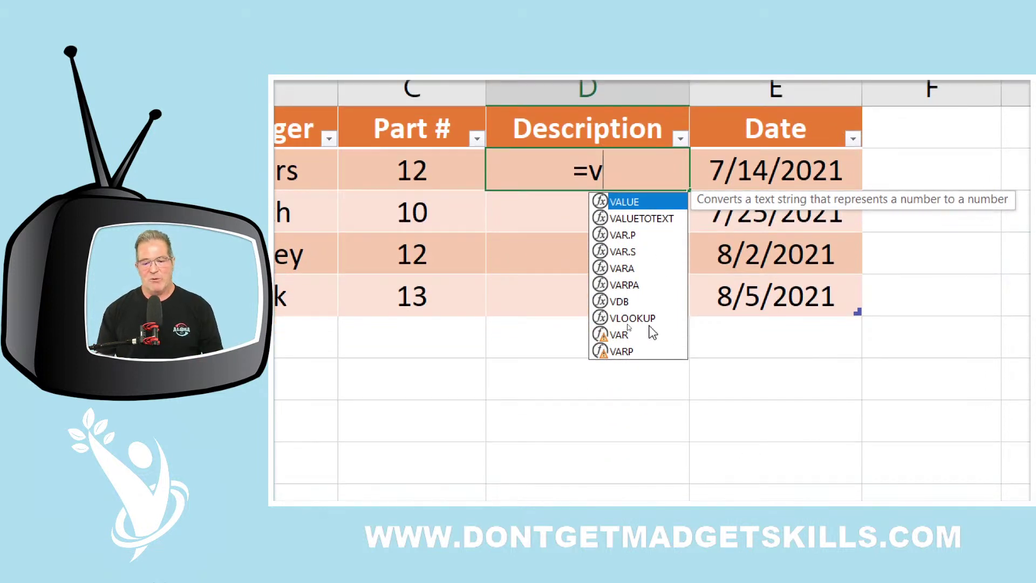
{"action": "left_click", "coordinate": [649, 323]}
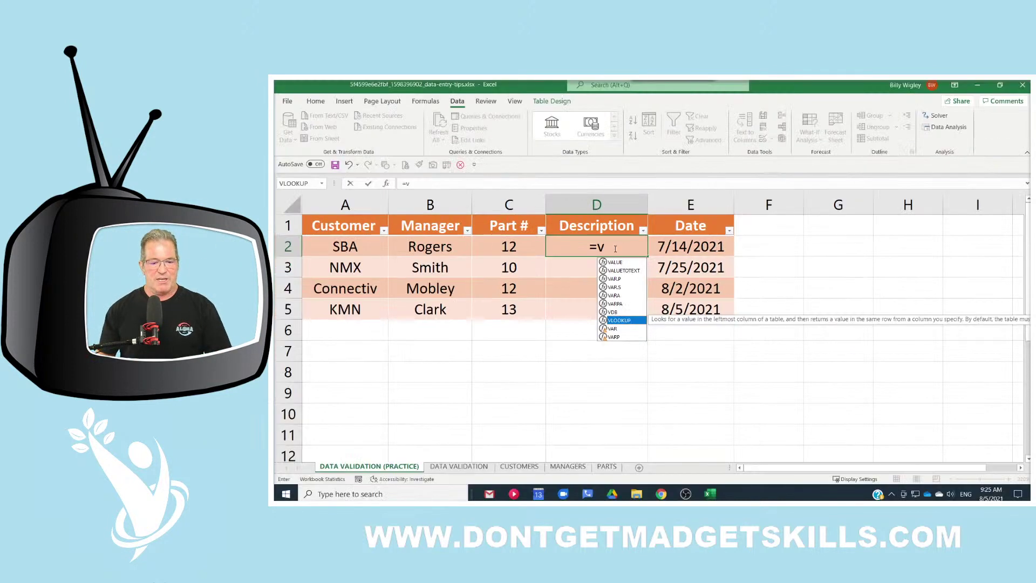
{"action": "left_click_drag", "start_coordinate": [462, 175], "coordinate": [419, 171]}
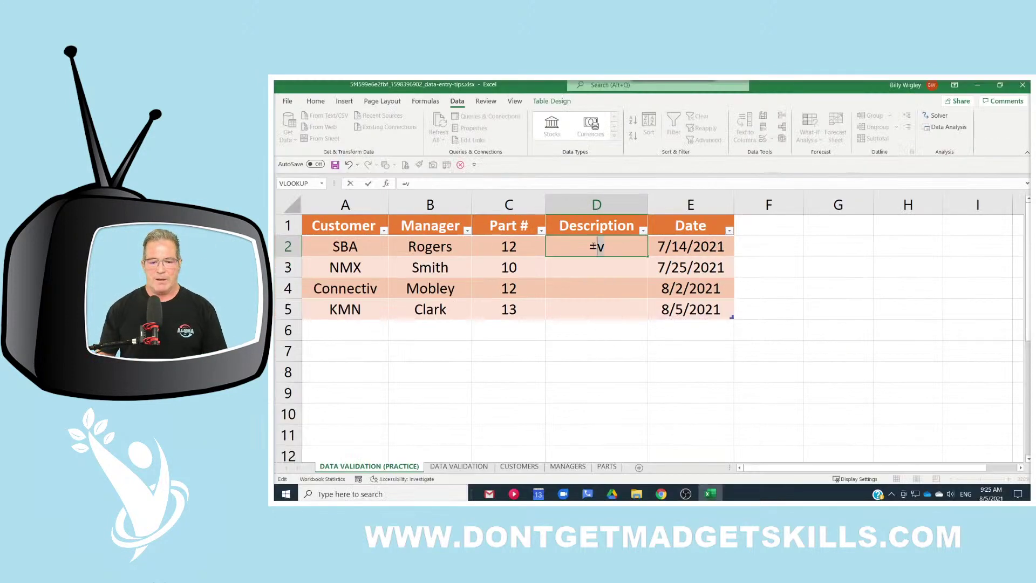
{"action": "key", "text": "BackSpace"}
{"action": "key", "text": "BackSpace"}
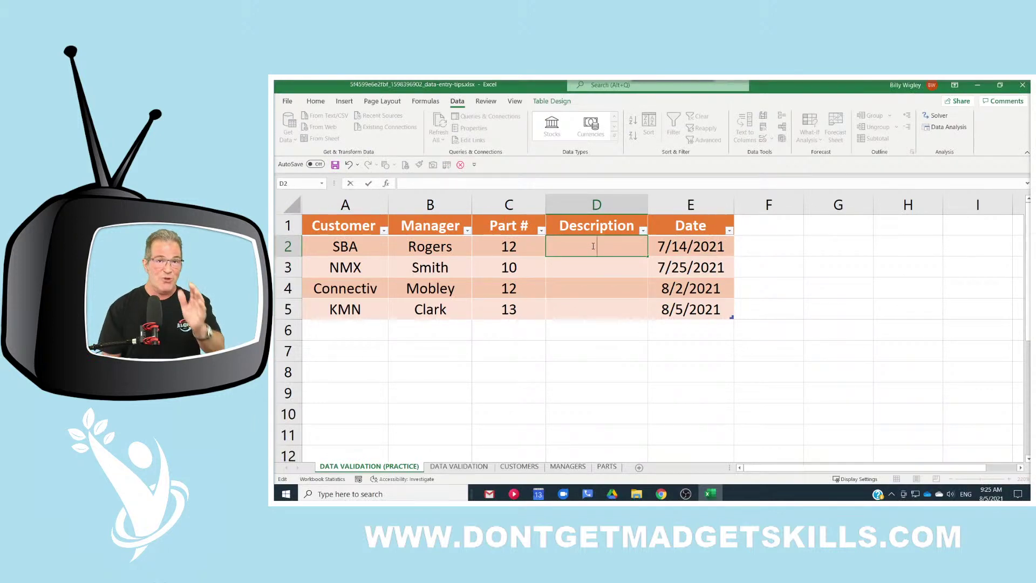
{"action": "type", "text": "="}
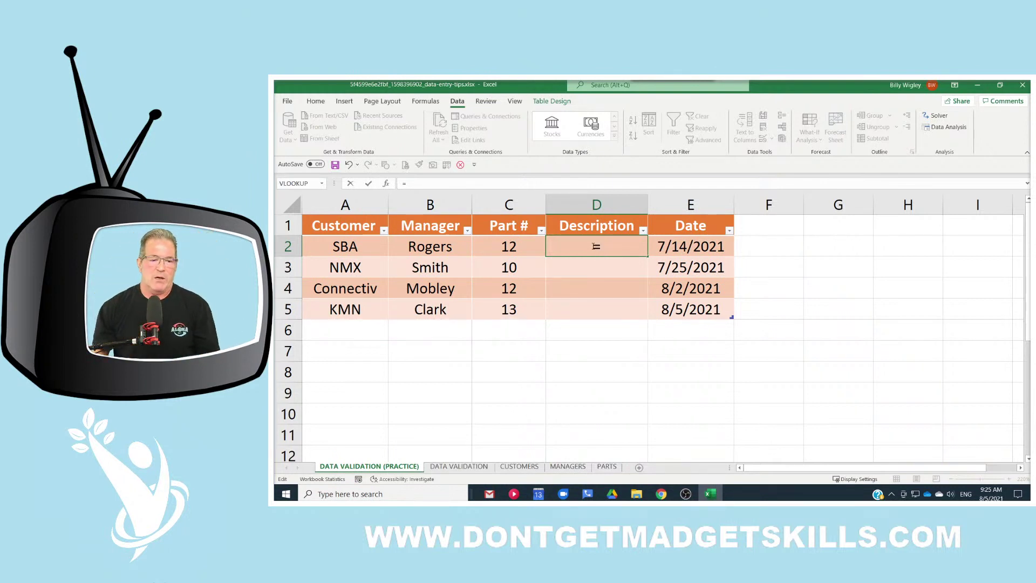
{"action": "key", "text": "BackSpace"}
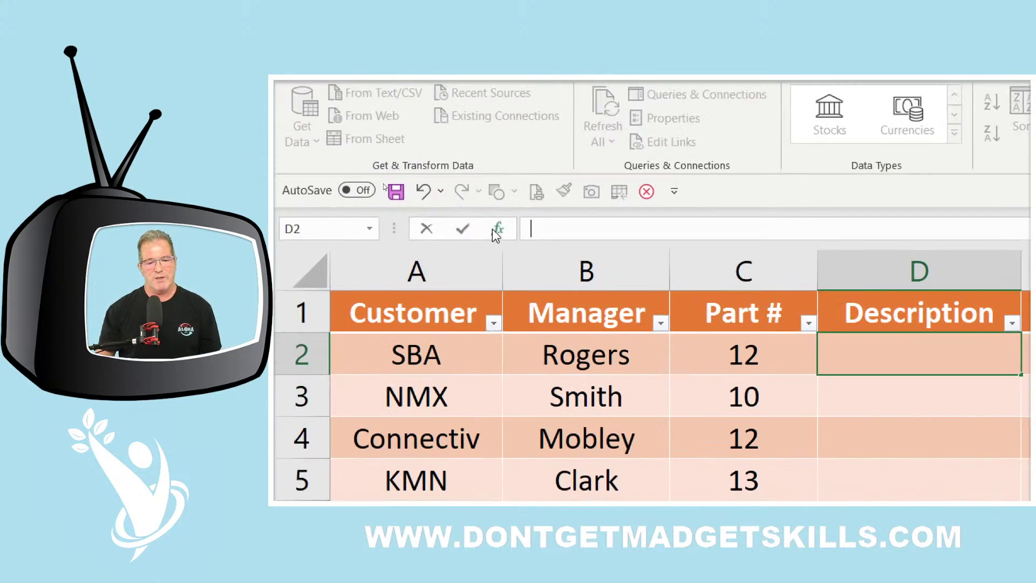
{"action": "left_click", "coordinate": [499, 231]}
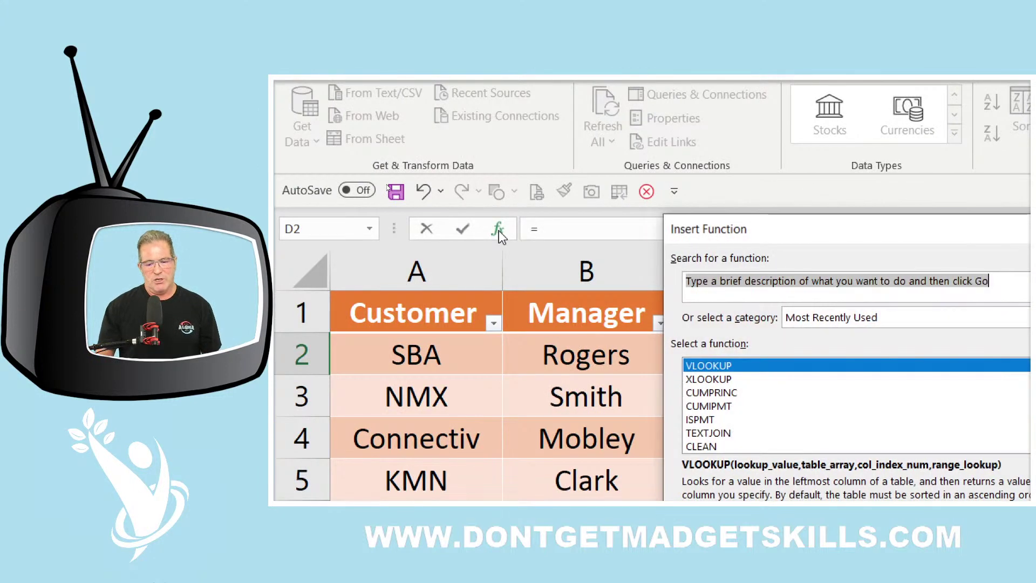
{"action": "left_click_drag", "start_coordinate": [786, 225], "coordinate": [764, 395]}
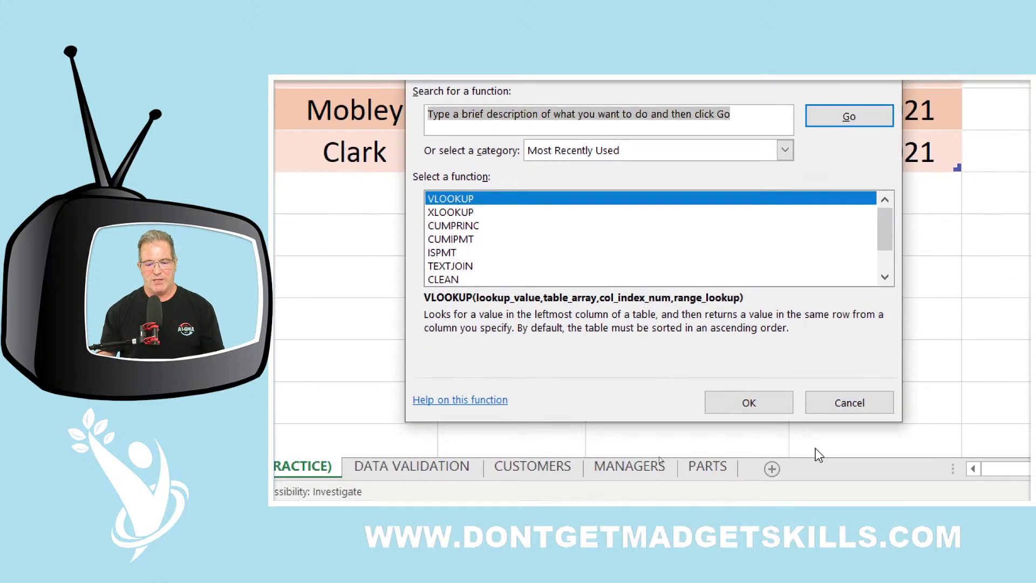
{"action": "left_click", "coordinate": [749, 403]}
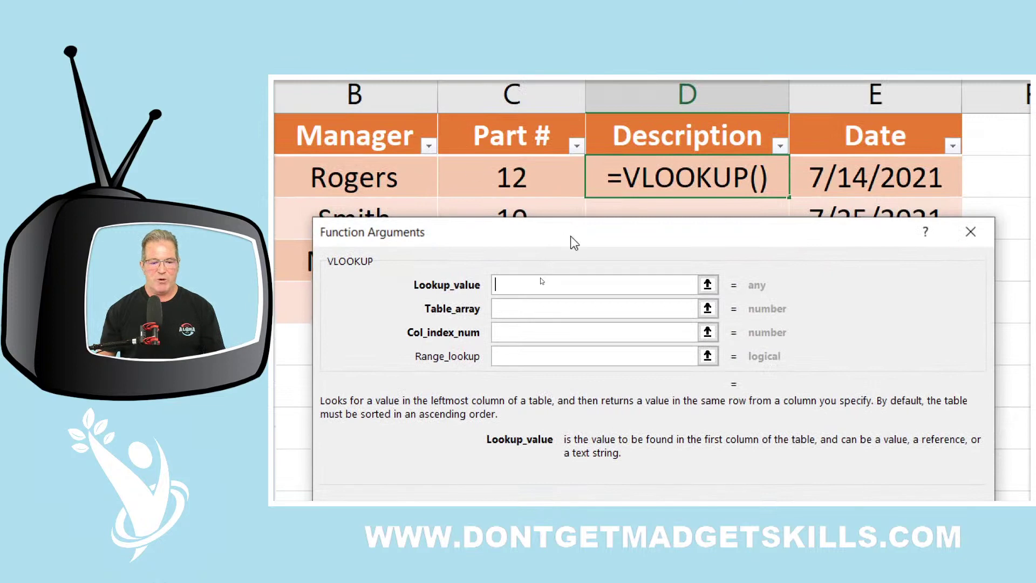
{"action": "left_click_drag", "start_coordinate": [574, 243], "coordinate": [582, 229]}
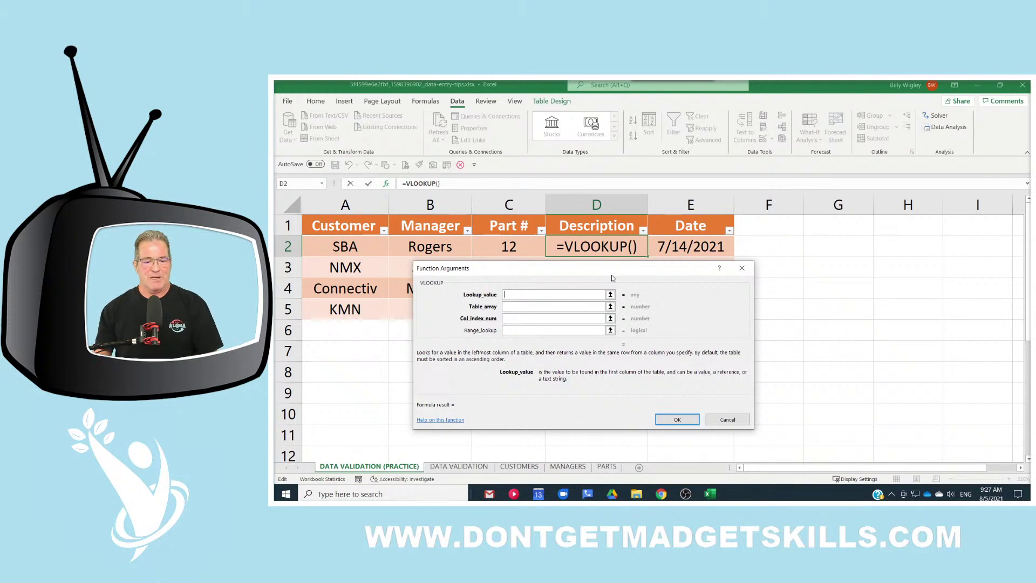
{"action": "left_click", "coordinate": [742, 269]}
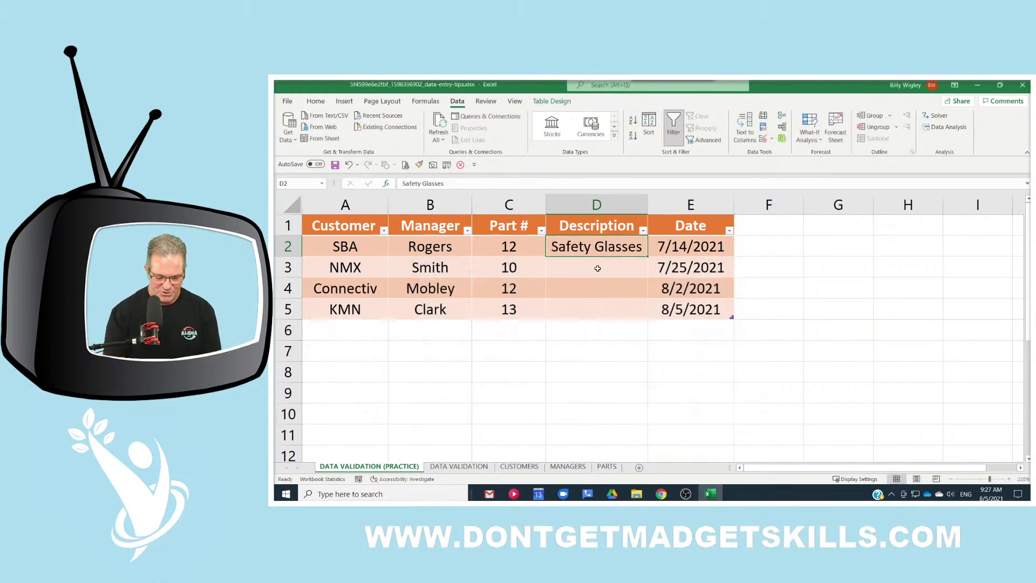
Start a VLOOKUP formula in D2 of the practice table, using the Part # in C2 as the lookup value.
{"action": "type", "text": "=vl"}
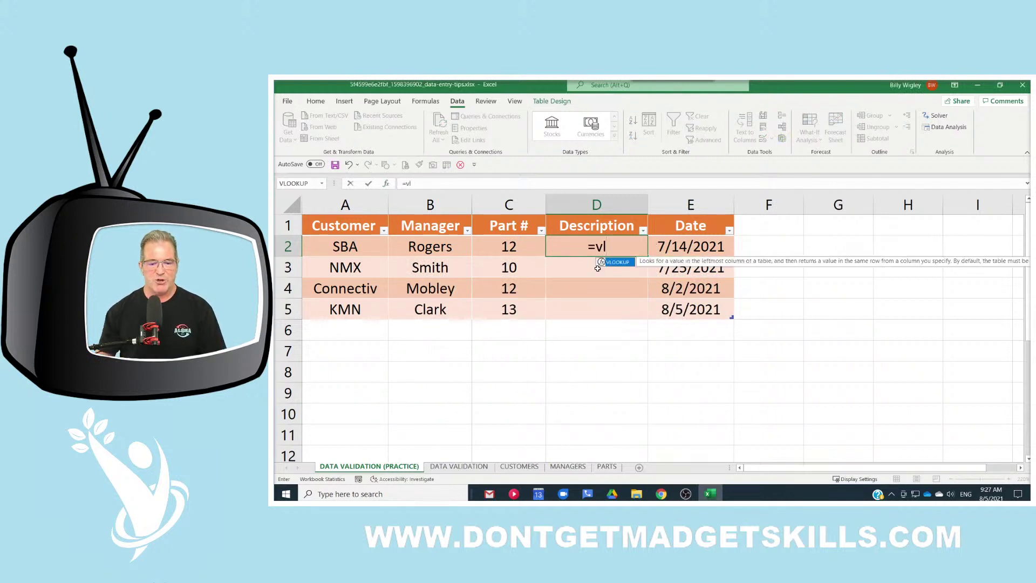
{"action": "double_click", "coordinate": [616, 261]}
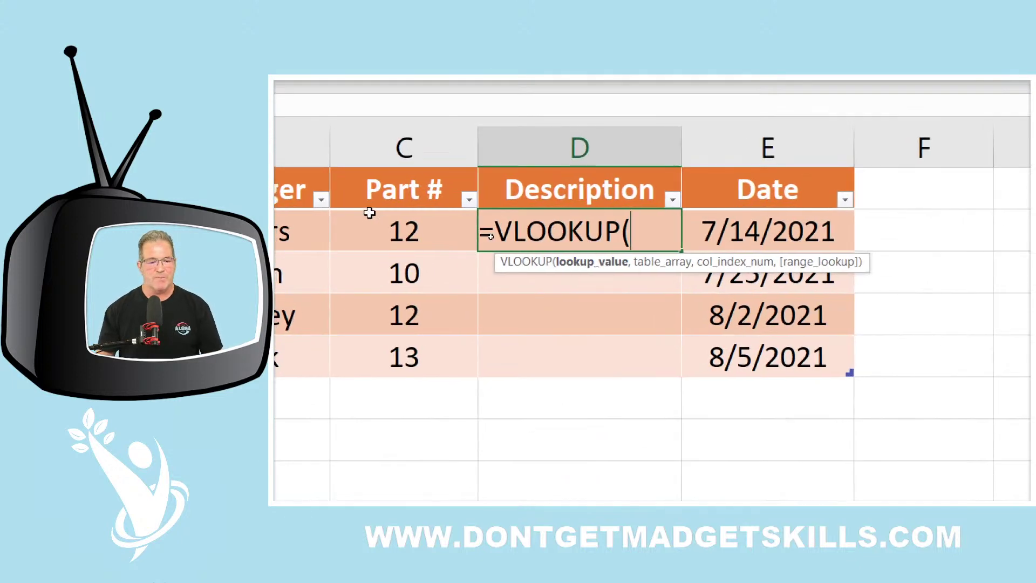
{"action": "left_click", "coordinate": [371, 231]}
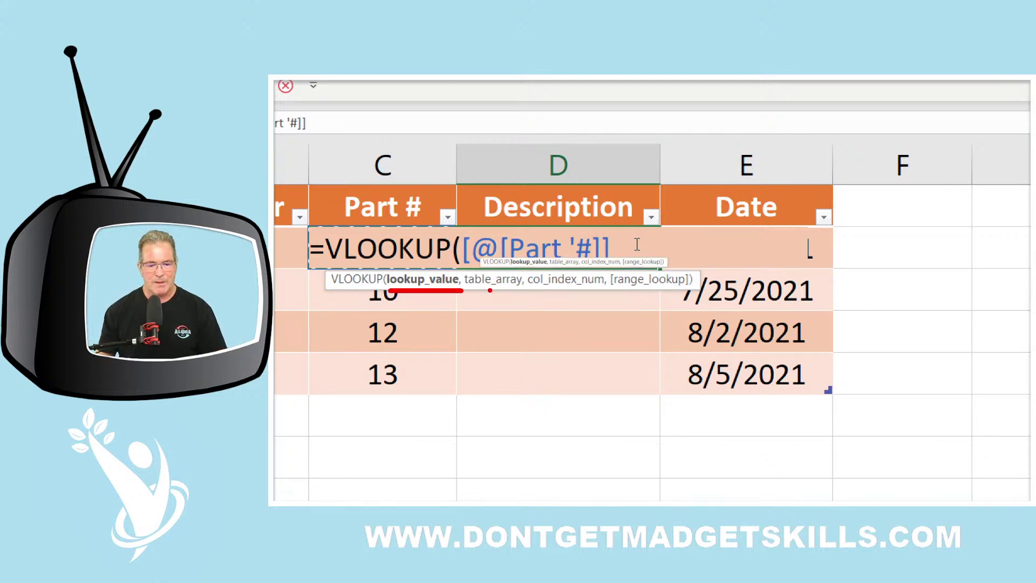
{"action": "type", "text": ","}
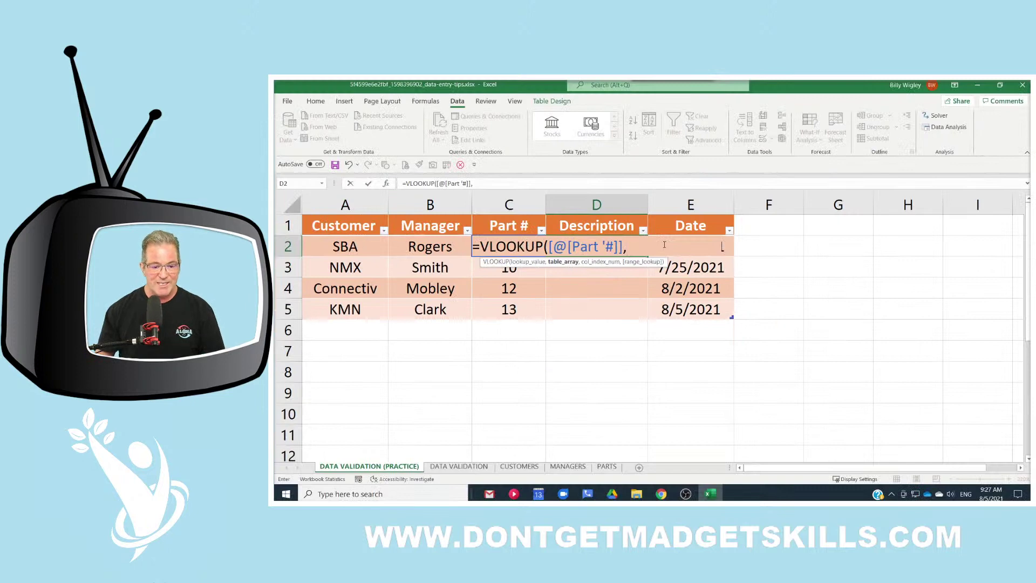
{"action": "left_click", "coordinate": [607, 466]}
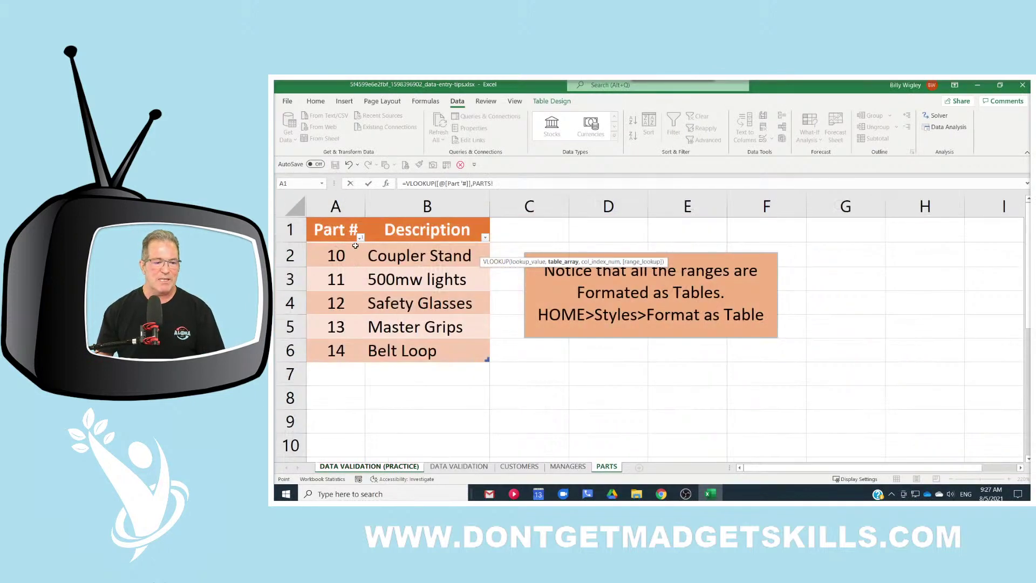
{"action": "left_click_drag", "start_coordinate": [336, 231], "coordinate": [460, 311]}
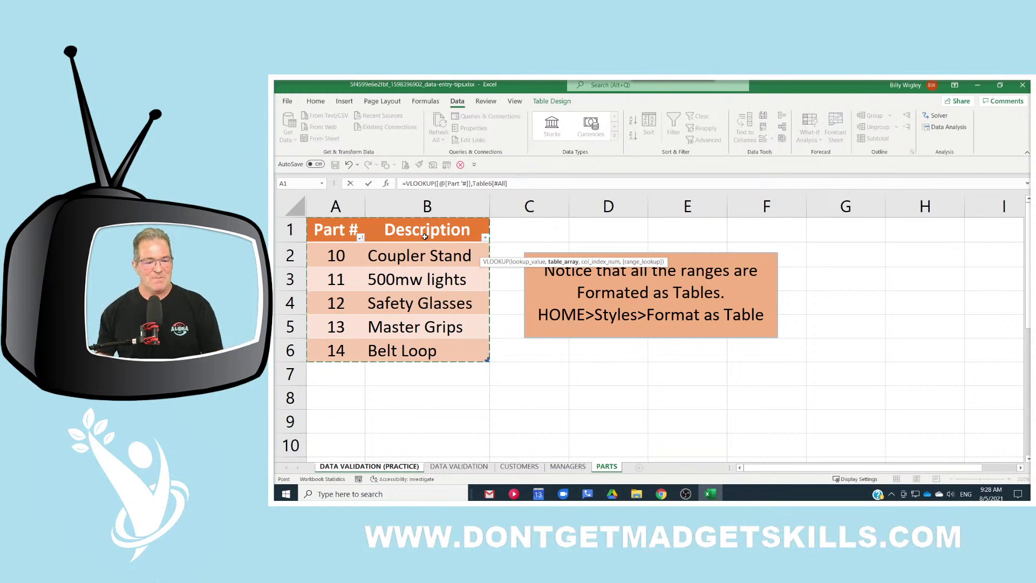
{"action": "left_click", "coordinate": [417, 467]}
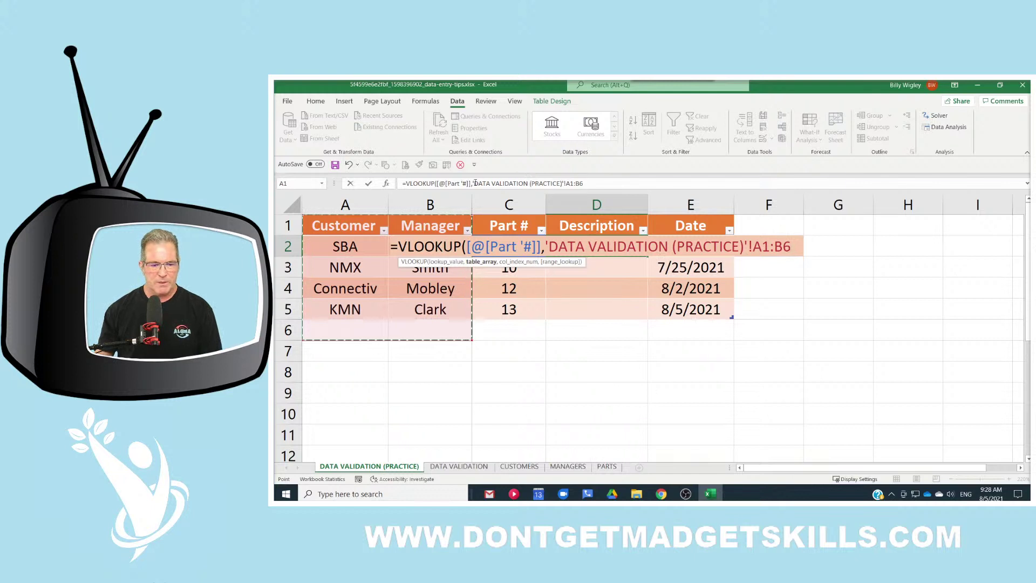
{"action": "left_click_drag", "start_coordinate": [473, 184], "coordinate": [640, 194]}
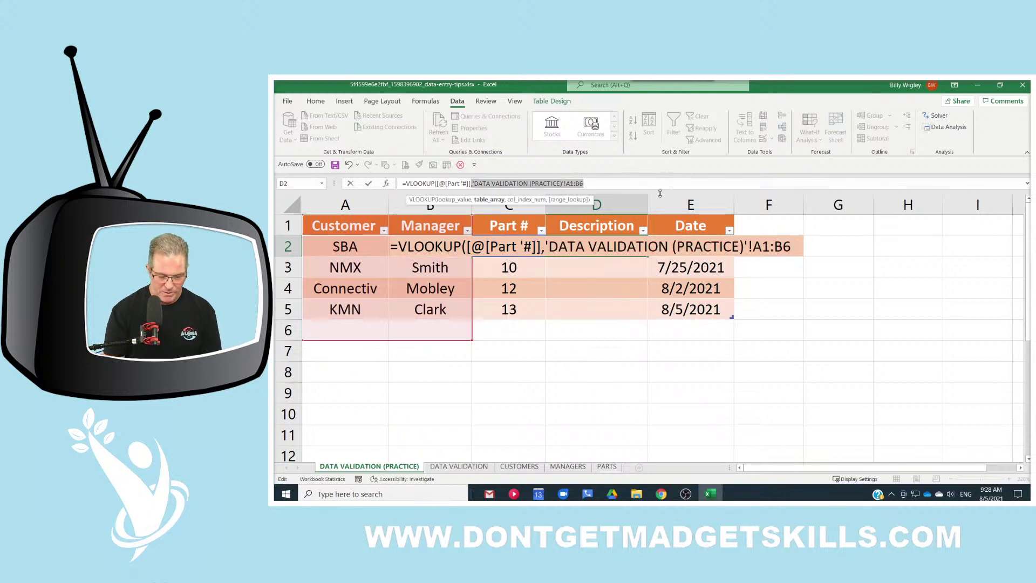
{"action": "key", "text": "BackSpace"}
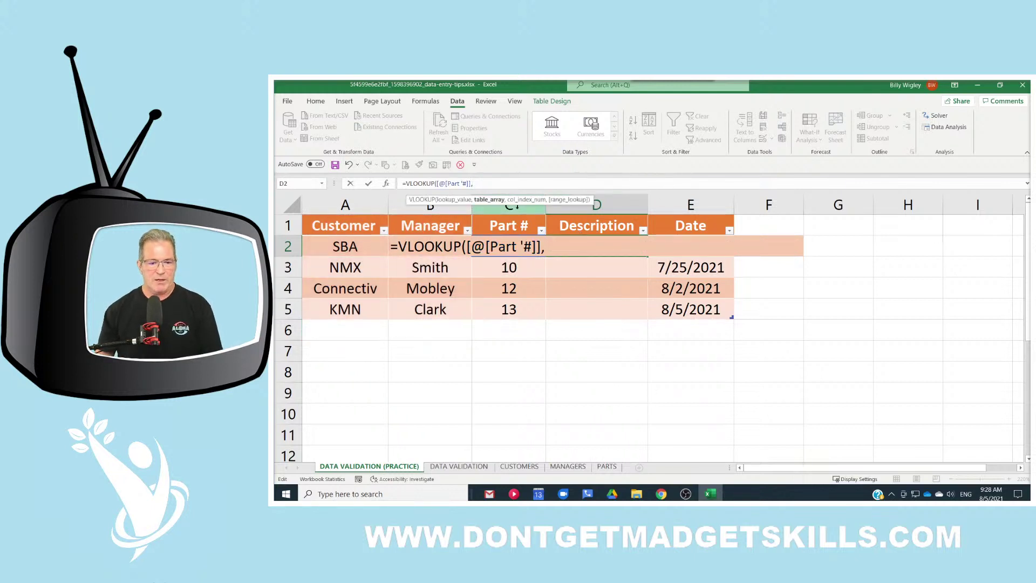
Complete the VLOOKUP with the whole parts table including headers on PARTS as table array, column index 2 and FALSE for an exact match.
{"action": "left_click", "coordinate": [607, 466]}
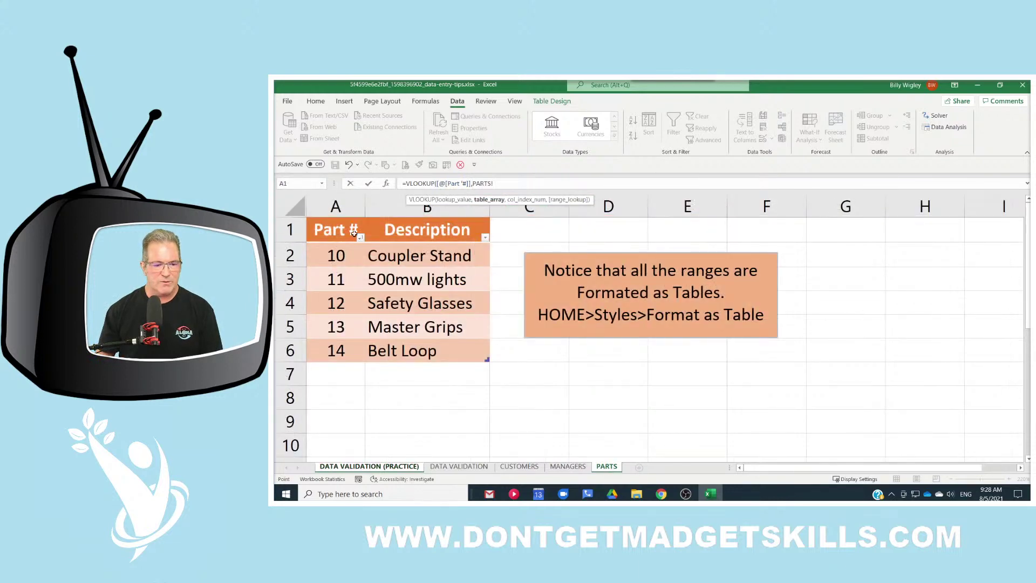
{"action": "left_click_drag", "start_coordinate": [354, 232], "coordinate": [464, 351]}
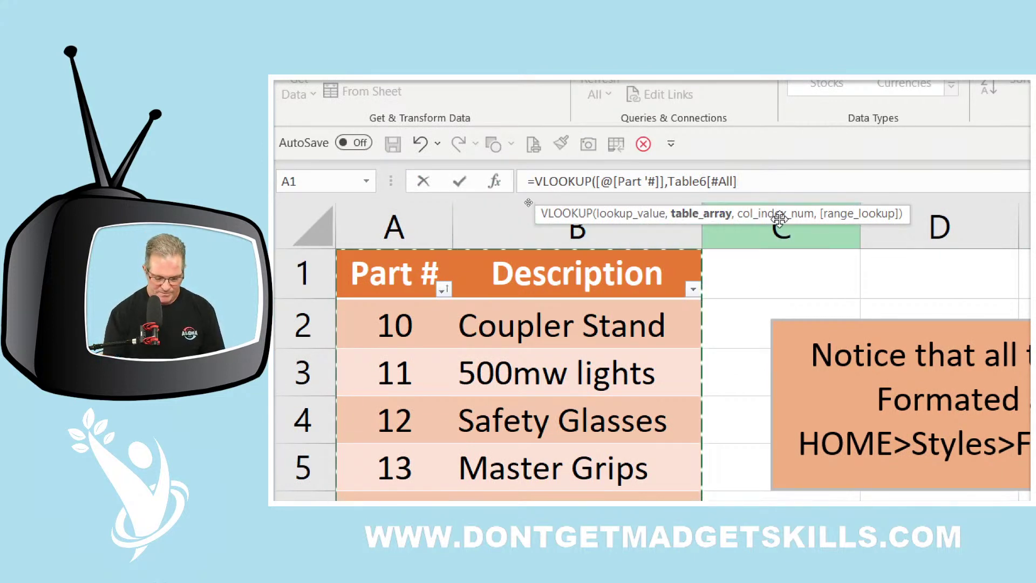
{"action": "type", "text": ","}
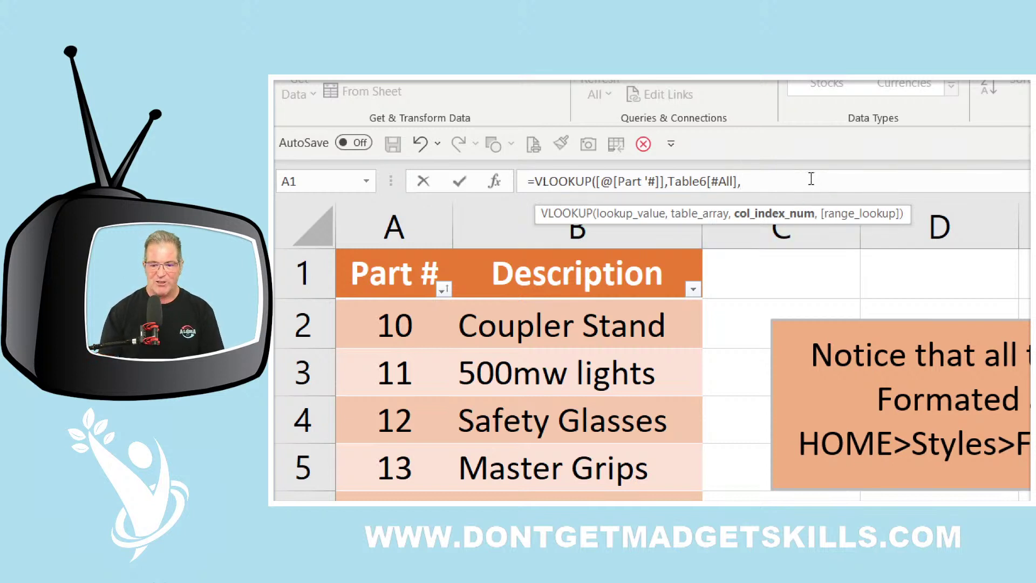
{"action": "type", "text": "2,"}
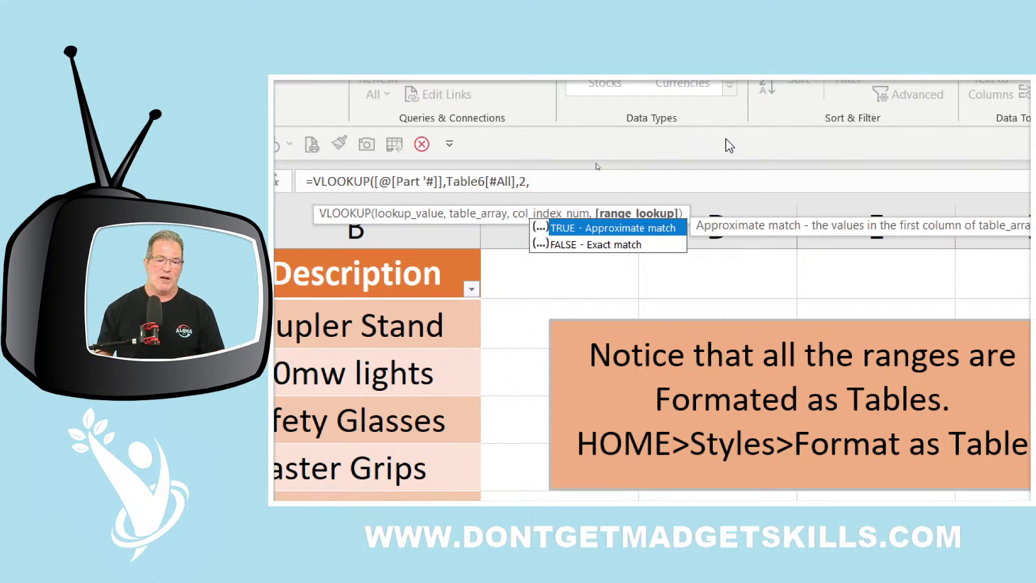
{"action": "left_click", "coordinate": [624, 246]}
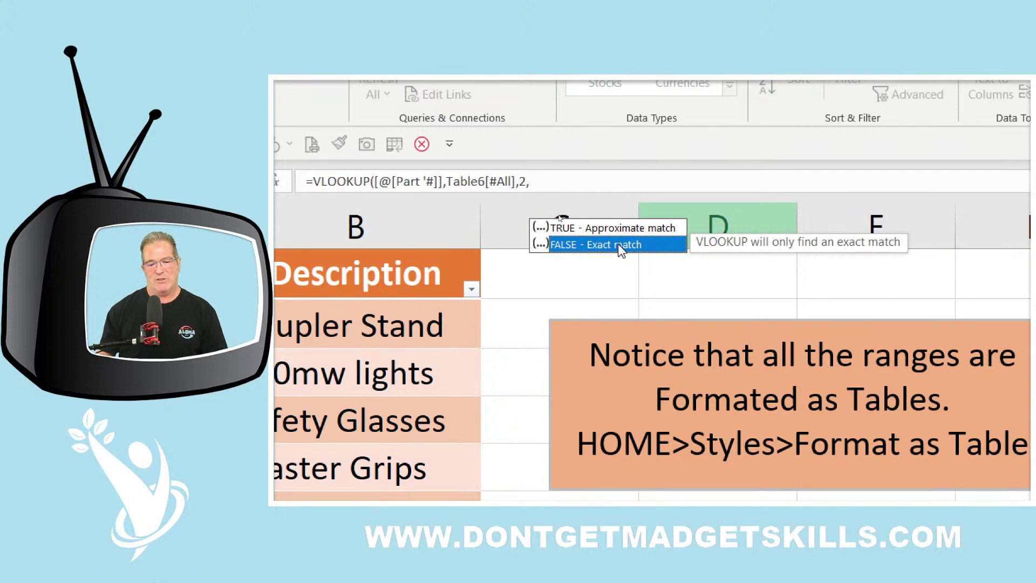
{"action": "double_click", "coordinate": [621, 245]}
{"action": "type", "text": ")"}
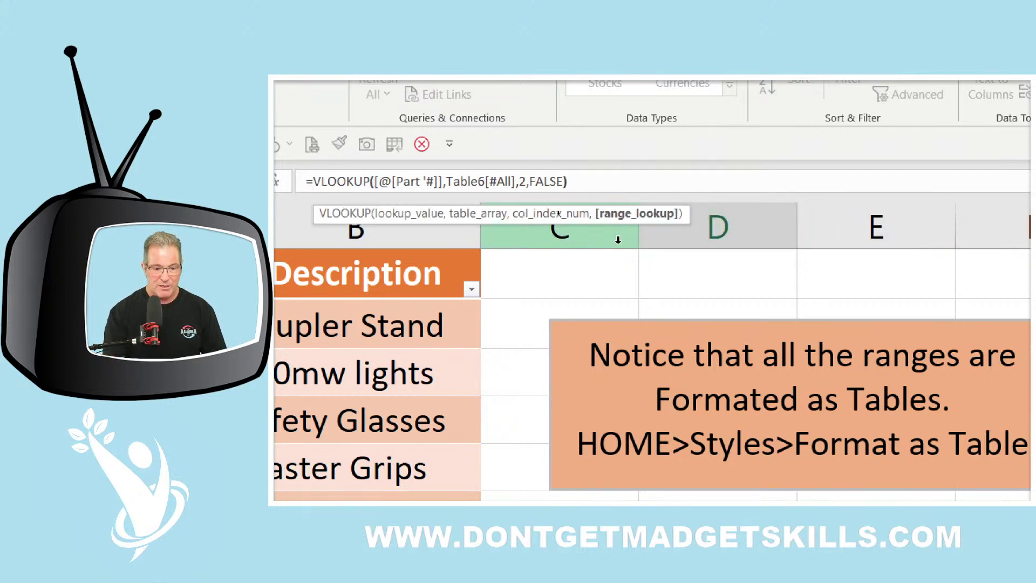
{"action": "key", "text": "Return"}
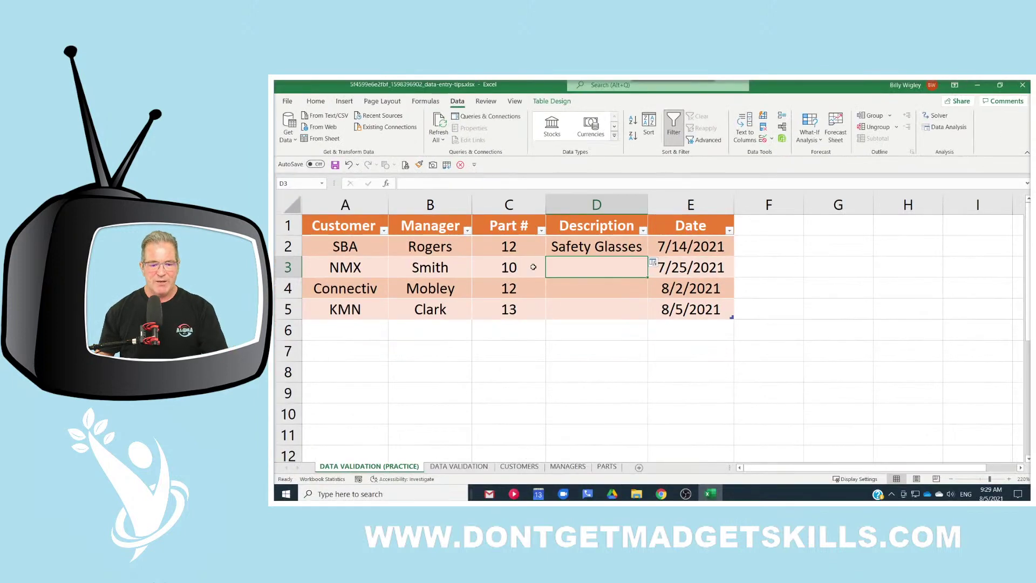
Test the description lookup by entering part numbers 10, 11 and 12 in C2, one after another.
{"action": "left_click", "coordinate": [539, 306]}
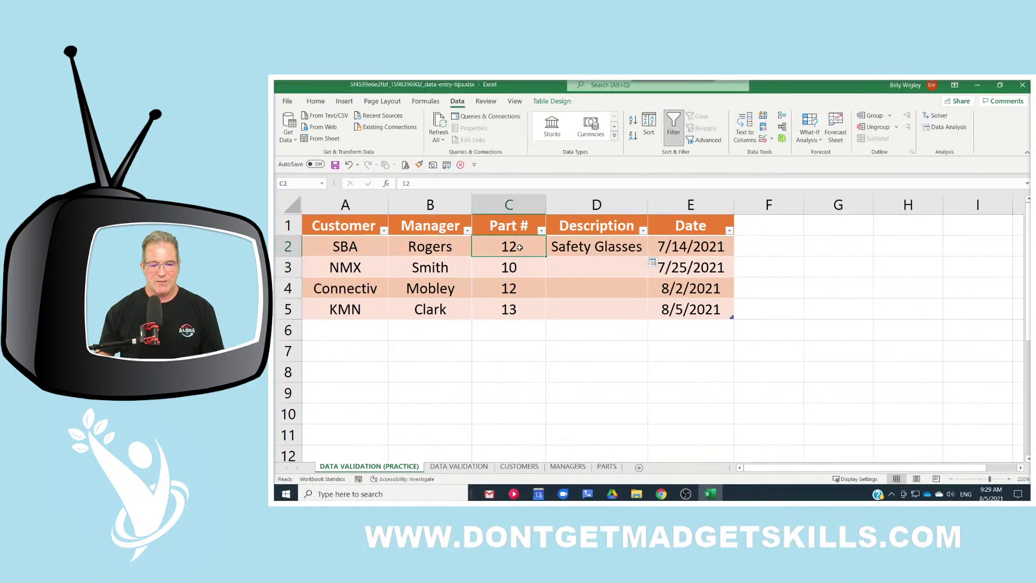
{"action": "type", "text": "10"}
{"action": "key", "text": "Return"}
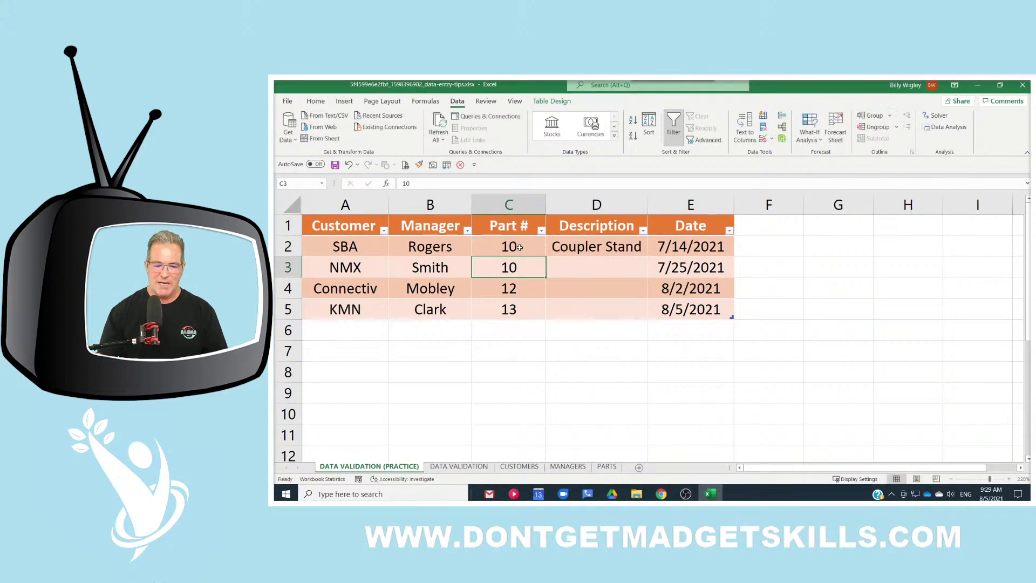
{"action": "left_click", "coordinate": [519, 247]}
{"action": "type", "text": "11"}
{"action": "key", "text": "Return"}
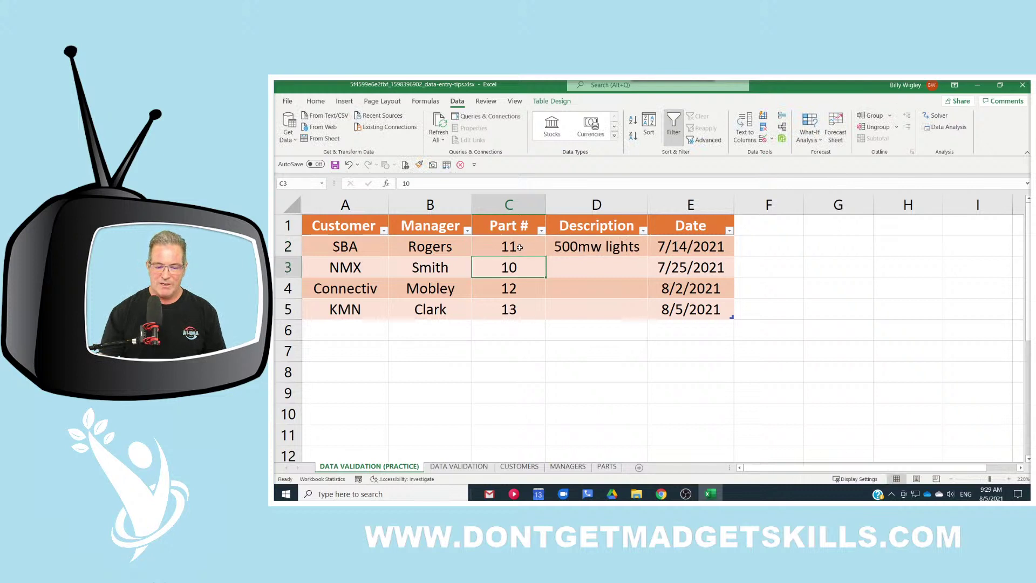
{"action": "left_click", "coordinate": [519, 247]}
{"action": "type", "text": "12"}
{"action": "key", "text": "Return"}
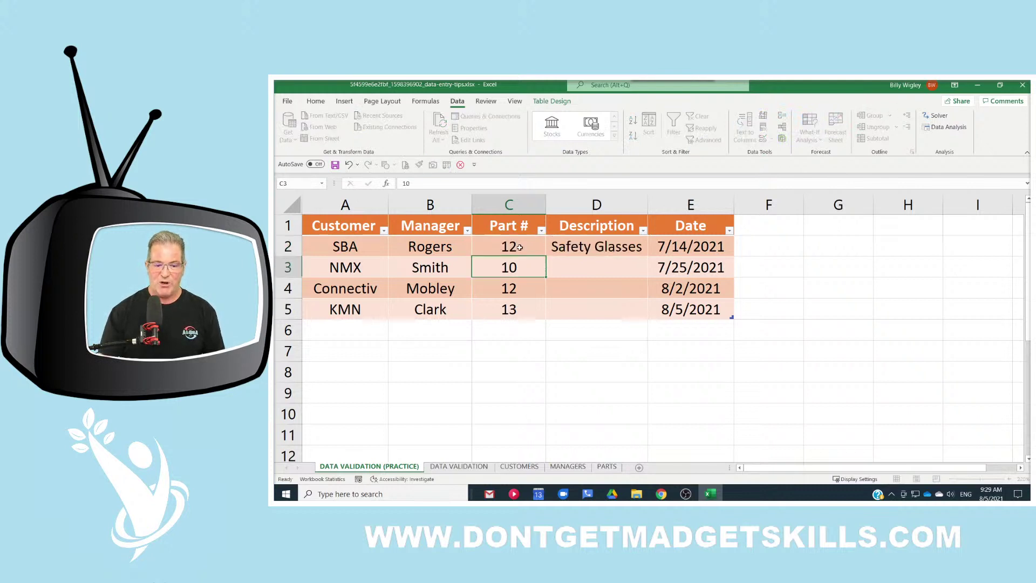
Fill the VLOOKUP formula from D2 down the Description column to D5.
{"action": "left_click", "coordinate": [590, 249]}
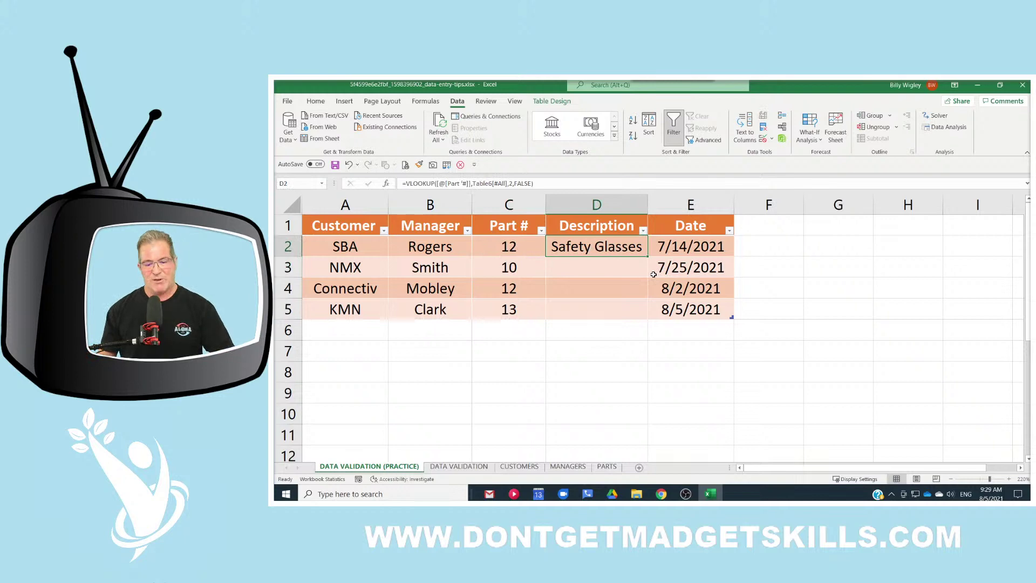
{"action": "left_click", "coordinate": [655, 273], "text": "ctrl"}
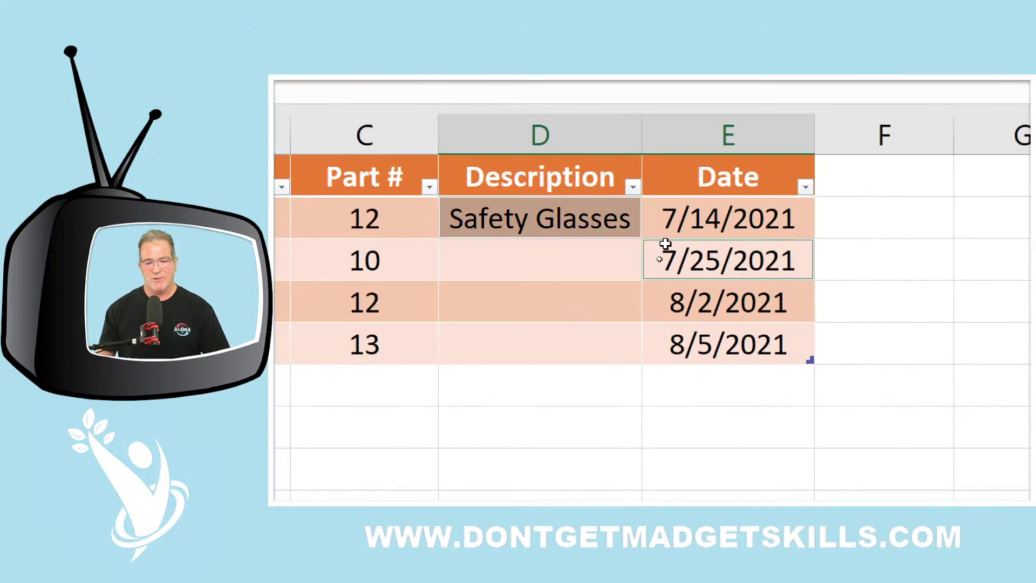
{"action": "left_click", "coordinate": [624, 213]}
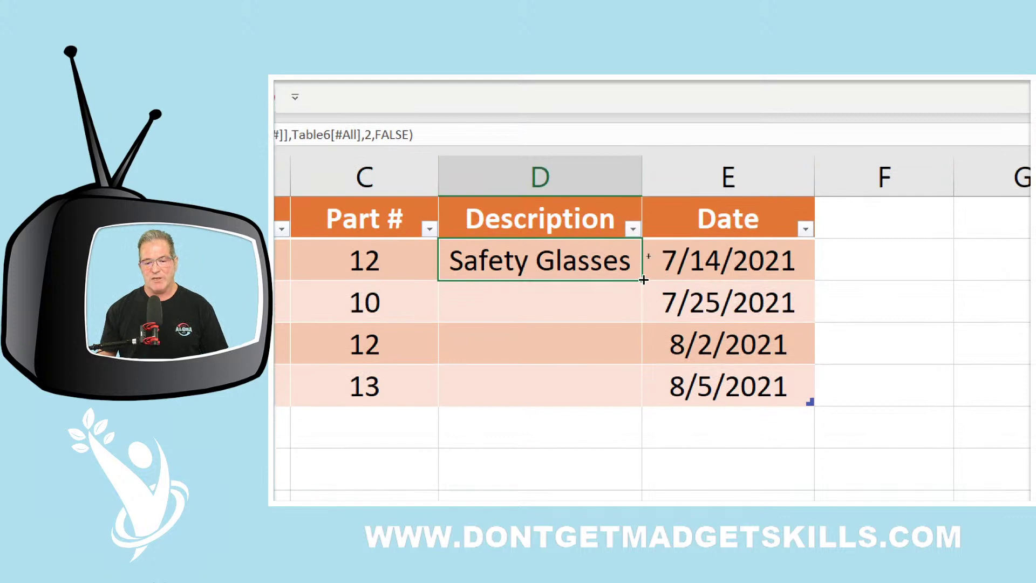
{"action": "double_click", "coordinate": [643, 279]}
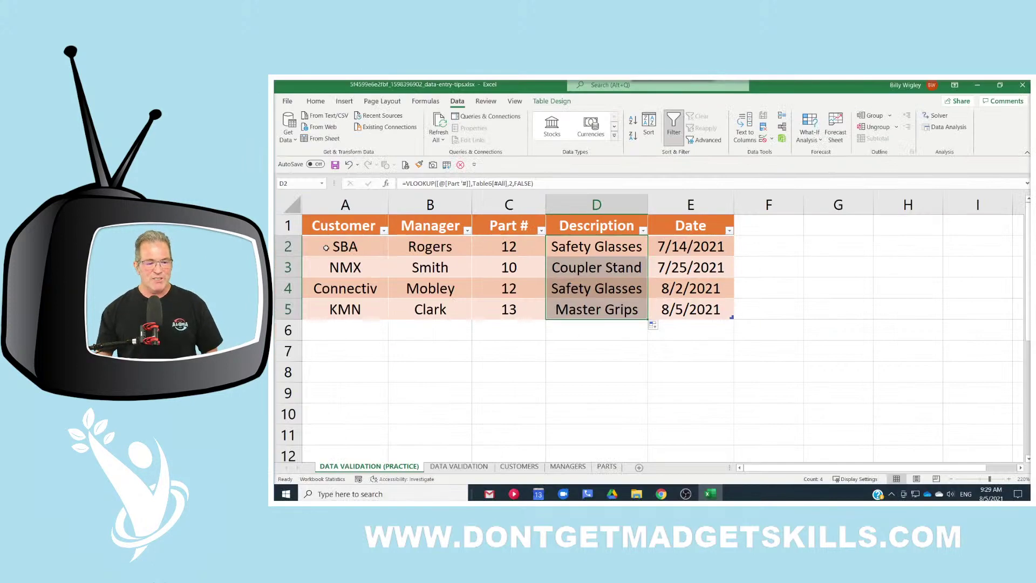
Clear the date in E5 of the KMN row and insert the current date, 8/5/2021.
{"action": "left_click", "coordinate": [331, 244]}
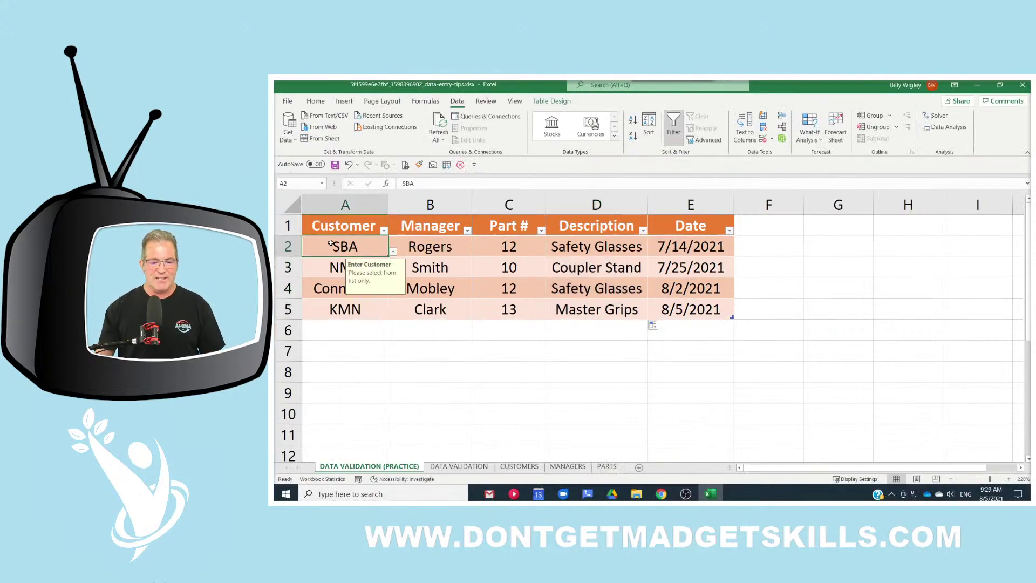
{"action": "left_click", "coordinate": [701, 310]}
{"action": "key", "text": "Delete"}
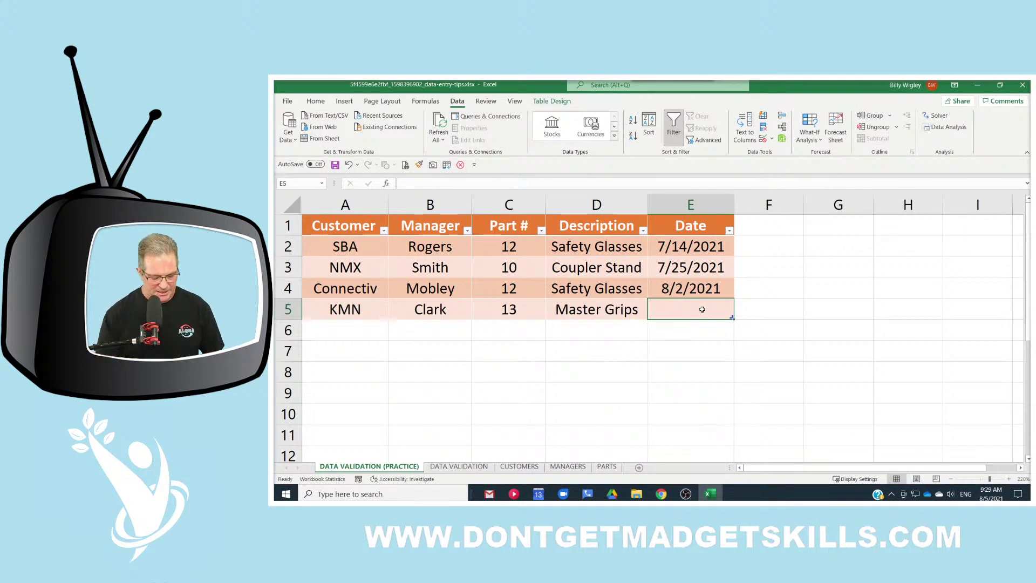
{"action": "key", "text": "ctrl+semicolon"}
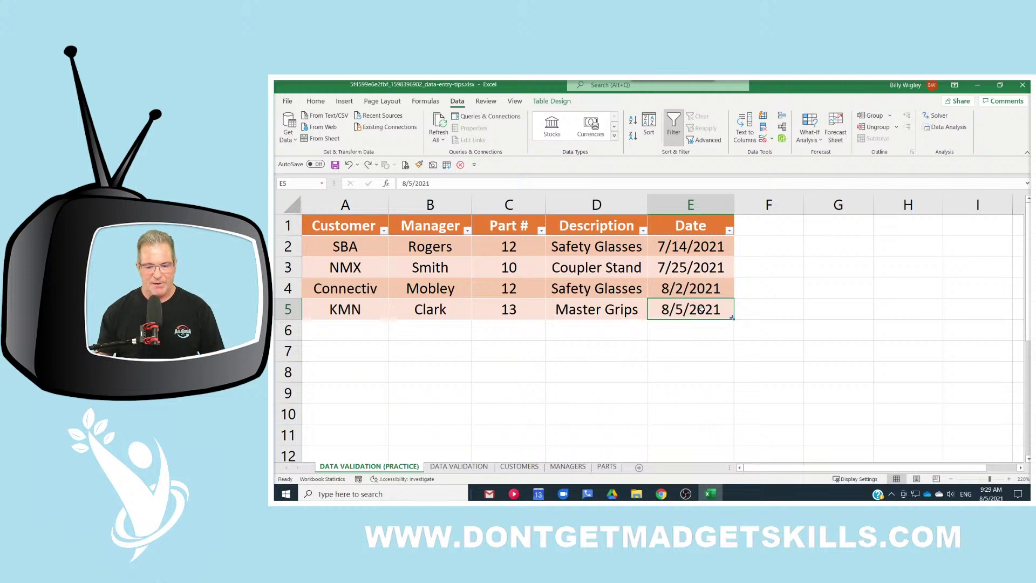
{"action": "left_click", "coordinate": [769, 302]}
Extend the practice table by one row to include row 6, and select its Description cell D6.
{"action": "left_click", "coordinate": [371, 229]}
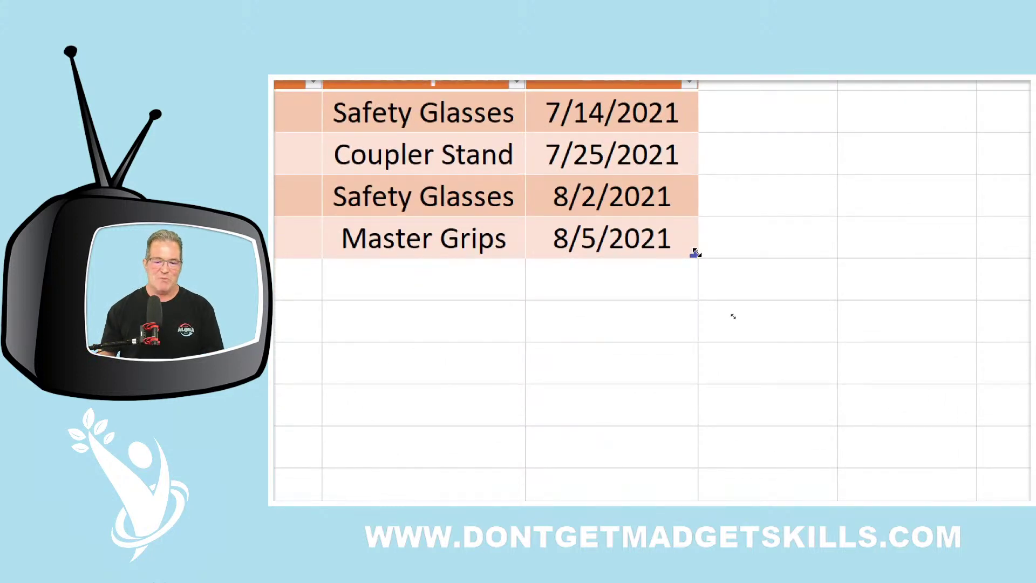
{"action": "left_click_drag", "start_coordinate": [695, 255], "coordinate": [697, 307]}
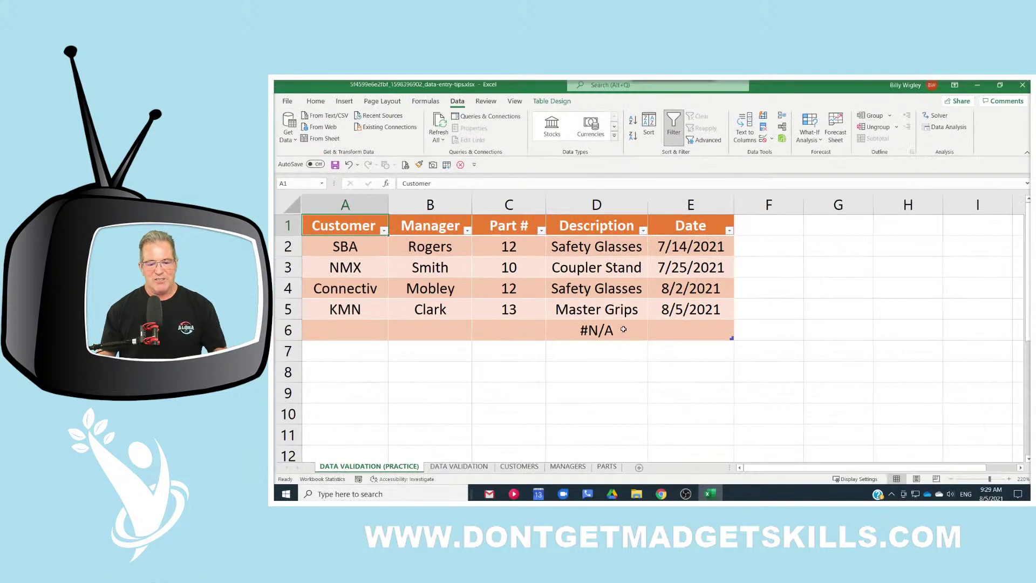
{"action": "left_click", "coordinate": [476, 278]}
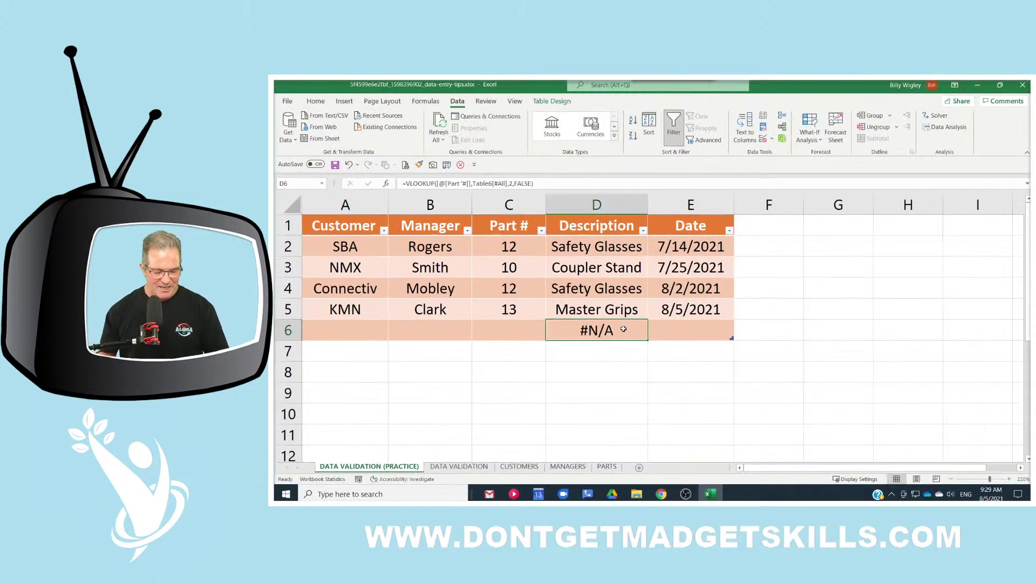
{"action": "left_click_drag", "start_coordinate": [477, 322], "coordinate": [543, 341]}
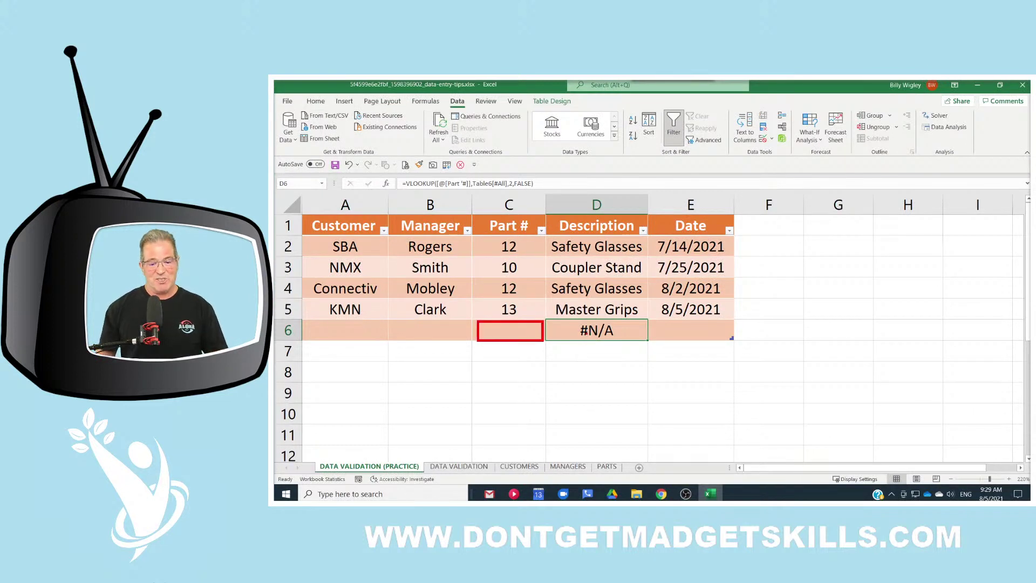
{"action": "left_click_drag", "start_coordinate": [571, 323], "coordinate": [630, 345]}
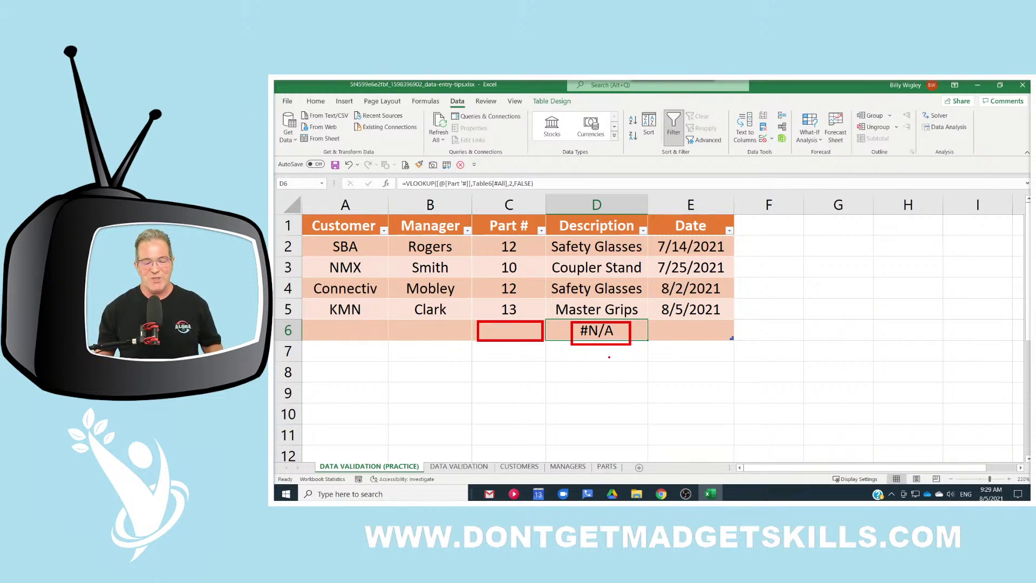
{"action": "key", "text": "Escape"}
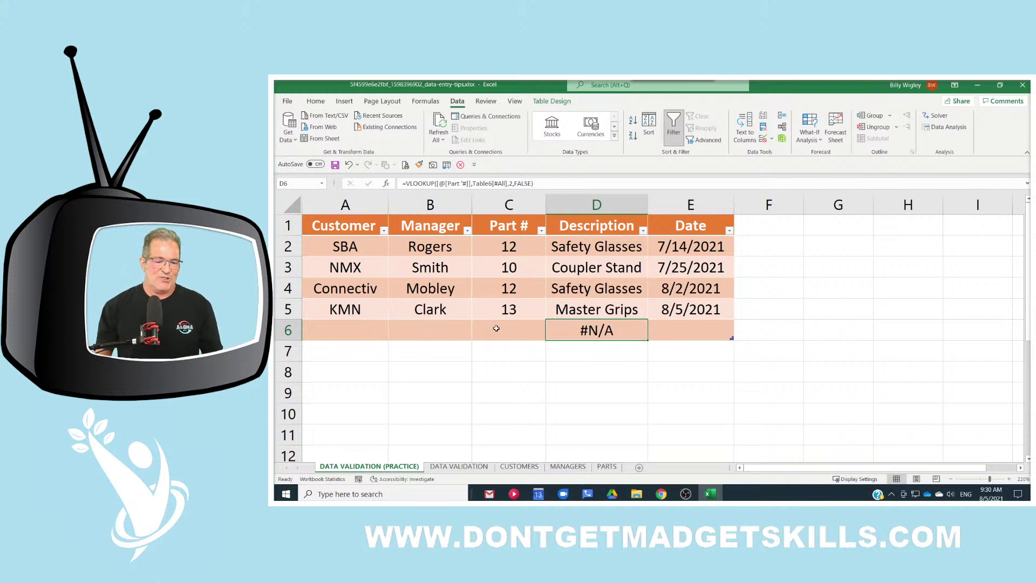
Fill row 6 from the validation lists with customer Connectiv and the second manager listed.
{"action": "left_click", "coordinate": [367, 331]}
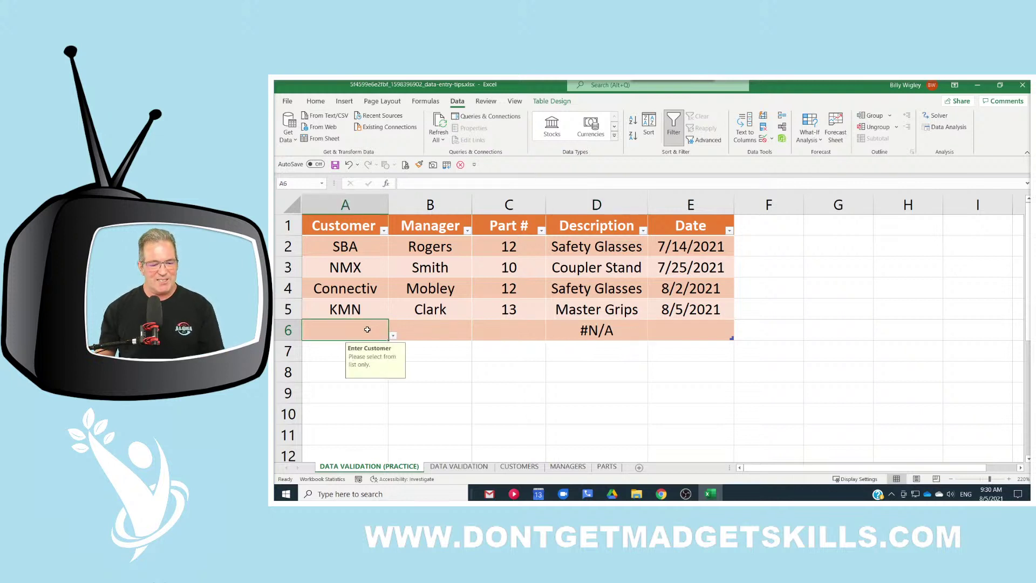
{"action": "left_click", "coordinate": [395, 337]}
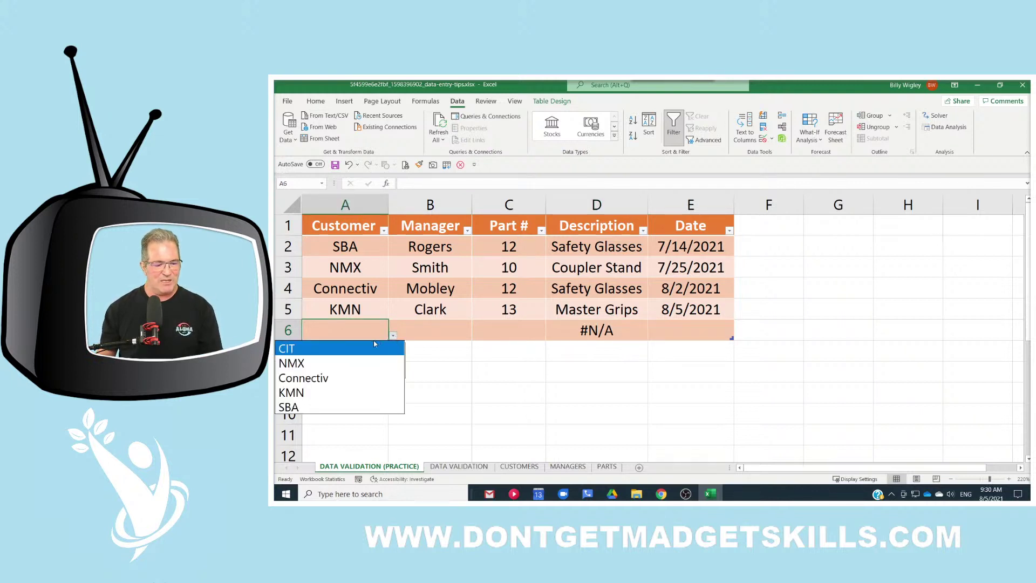
{"action": "left_click", "coordinate": [343, 380]}
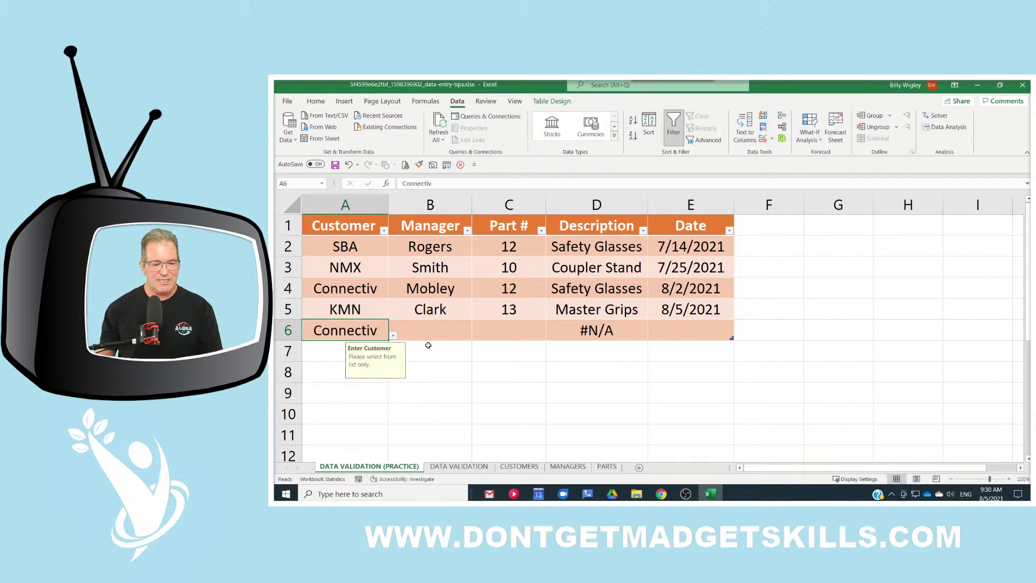
{"action": "left_click", "coordinate": [436, 334]}
{"action": "left_click", "coordinate": [477, 336]}
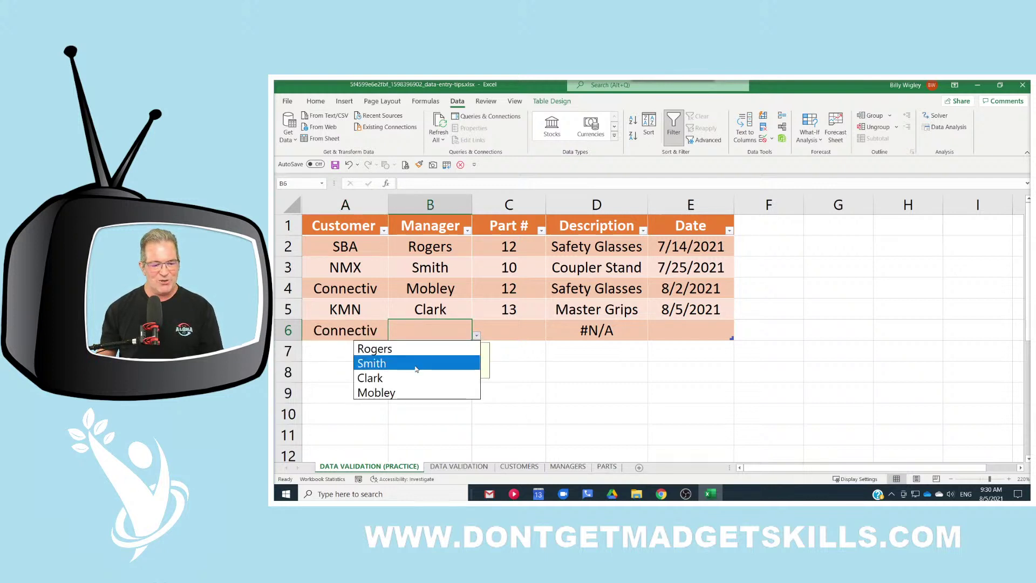
{"action": "left_click", "coordinate": [415, 363]}
Test the description lookup in row 6 with part number 18 in C6, then select D6.
{"action": "left_click", "coordinate": [516, 330]}
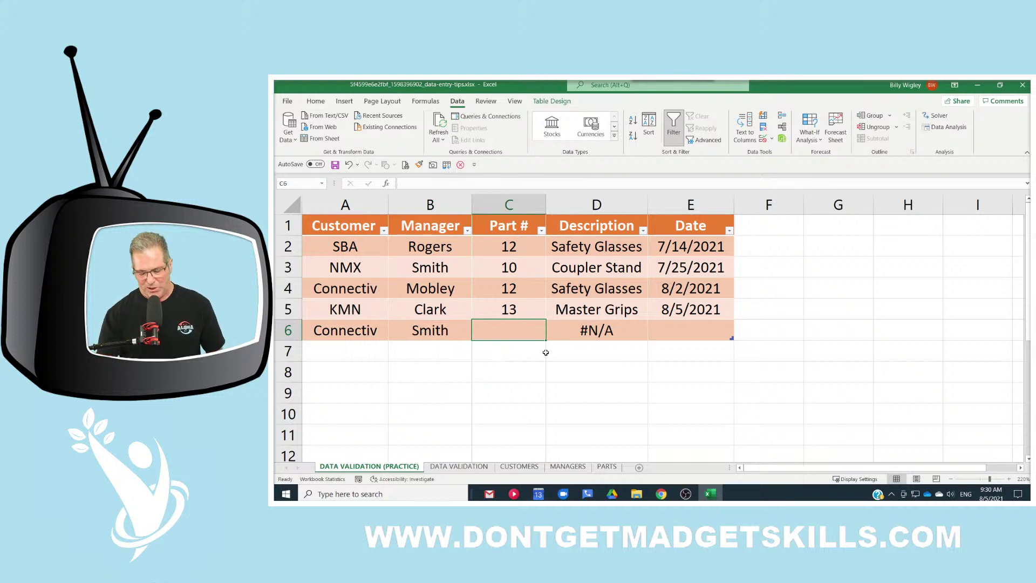
{"action": "type", "text": "18"}
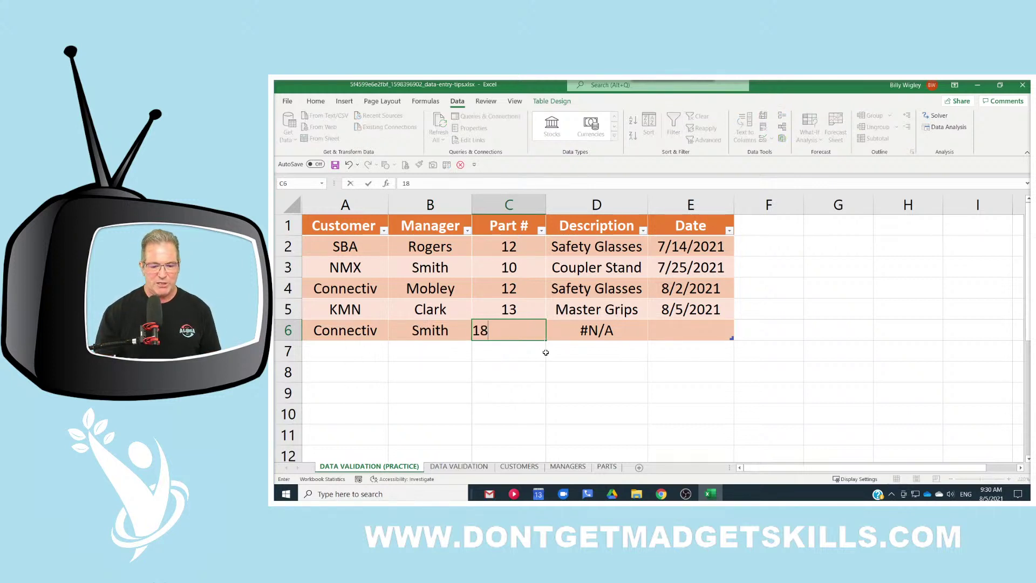
{"action": "key", "text": "Return"}
{"action": "left_click", "coordinate": [610, 330]}
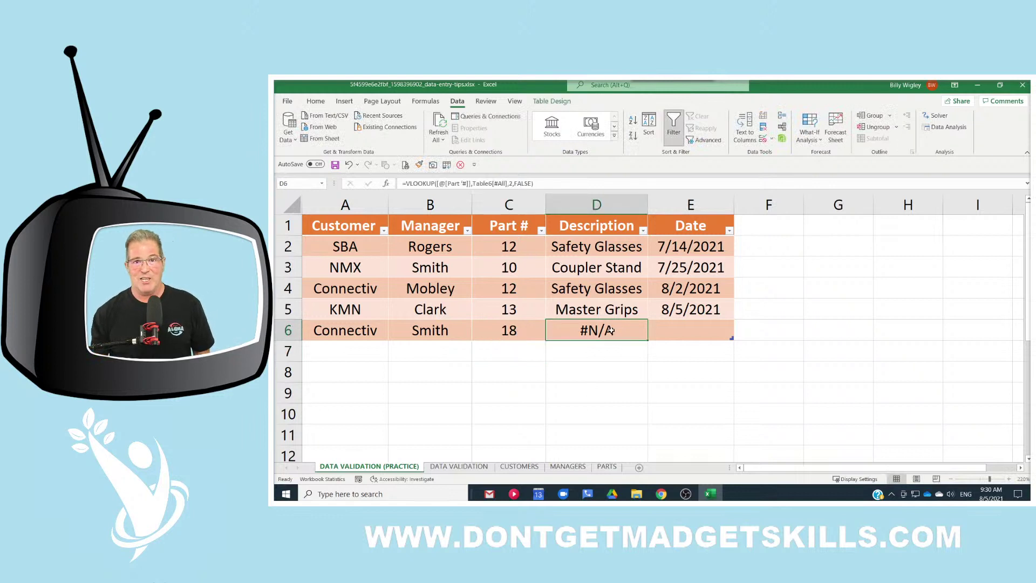
Set the part number in C6 to 14.
{"action": "left_click", "coordinate": [531, 336]}
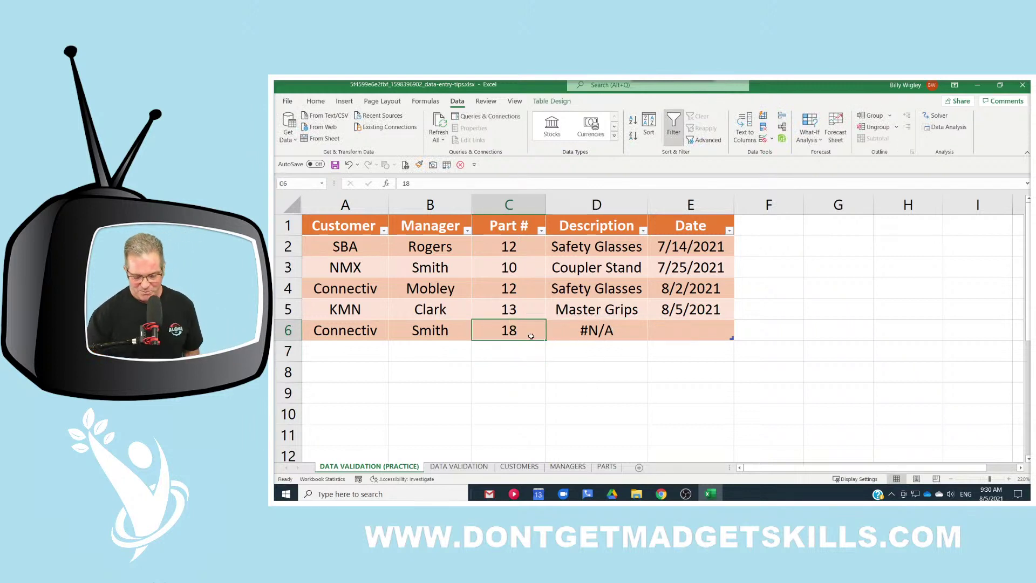
{"action": "type", "text": "14"}
{"action": "key", "text": "Return"}
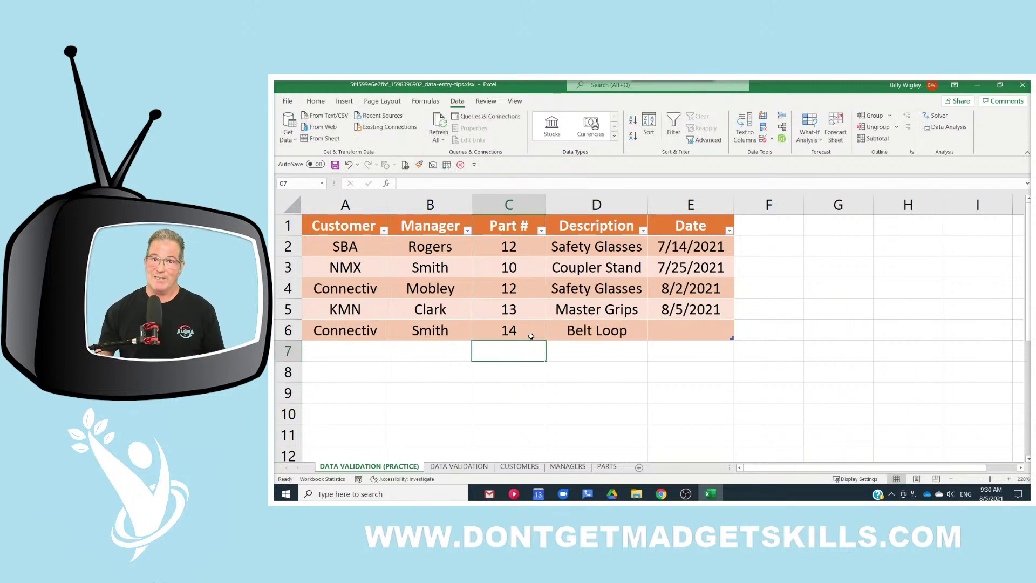
Enter the formula =TODAY() in the Date cell E6 of the new row.
{"action": "left_click", "coordinate": [684, 330]}
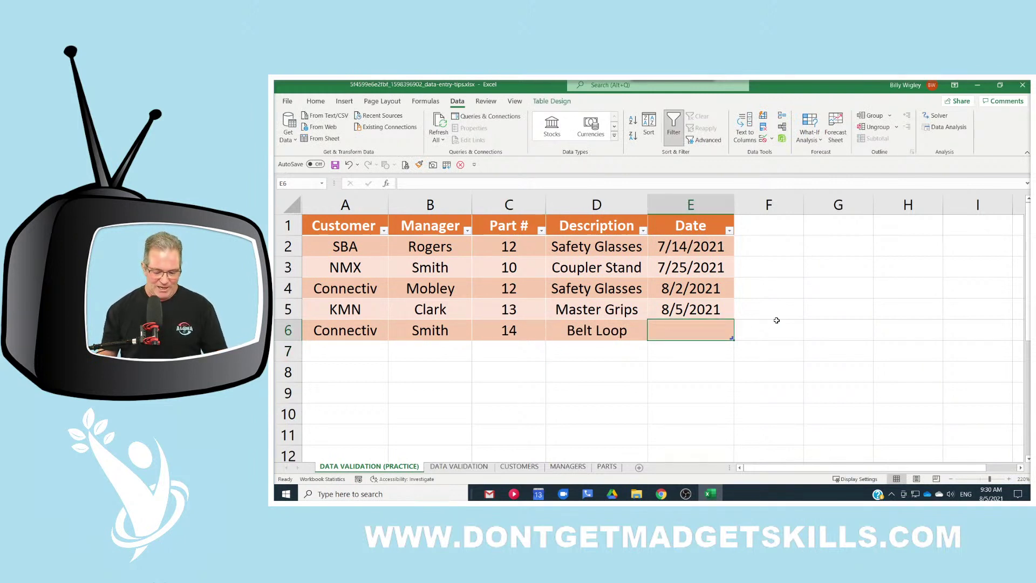
{"action": "type", "text": "+tod"}
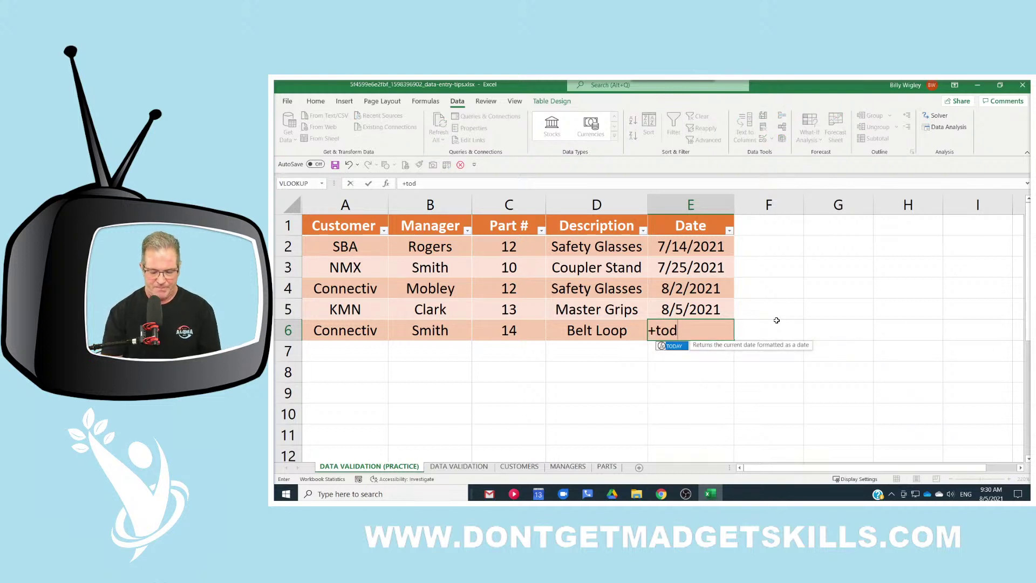
{"action": "key", "text": "Escape"}
{"action": "type", "text": "=tpd"}
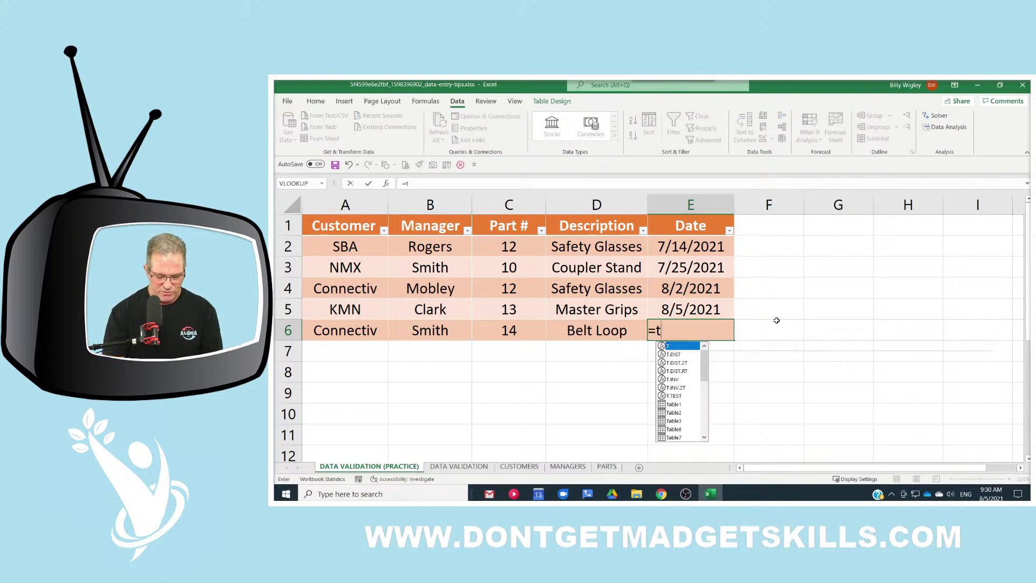
{"action": "key", "text": "BackSpace"}
{"action": "key", "text": "BackSpace"}
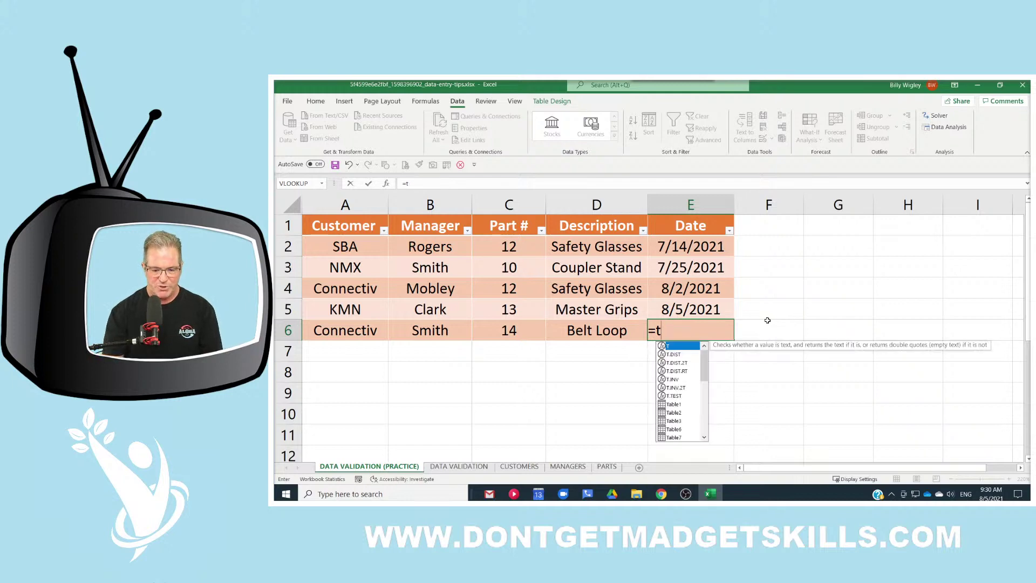
{"action": "type", "text": "od"}
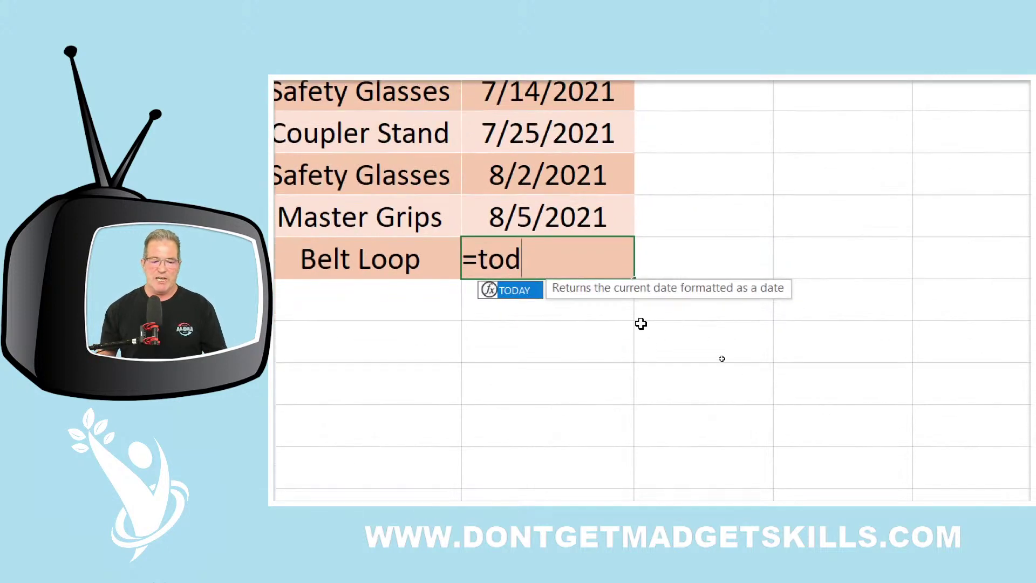
{"action": "double_click", "coordinate": [525, 301]}
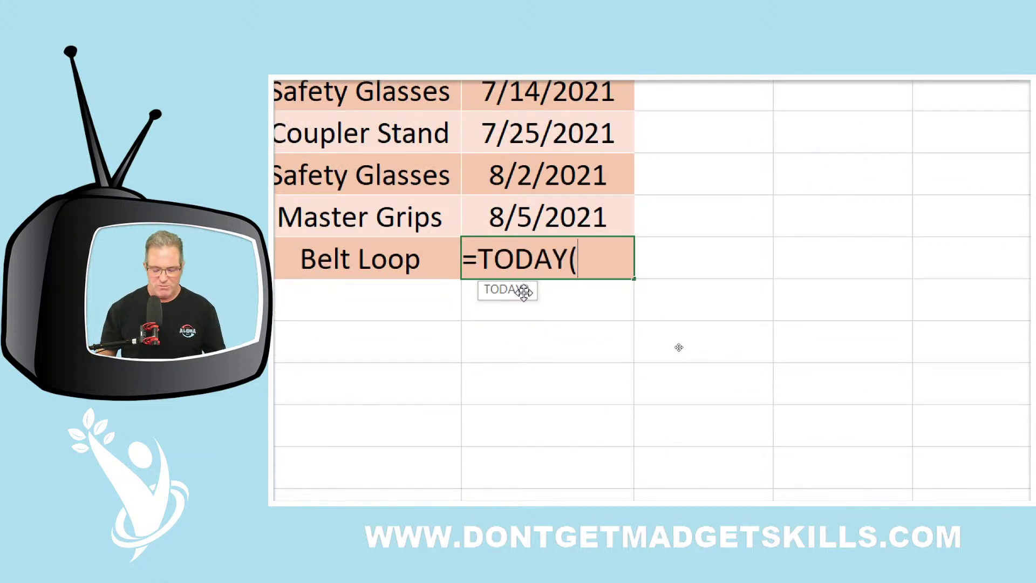
{"action": "key", "text": "Return"}
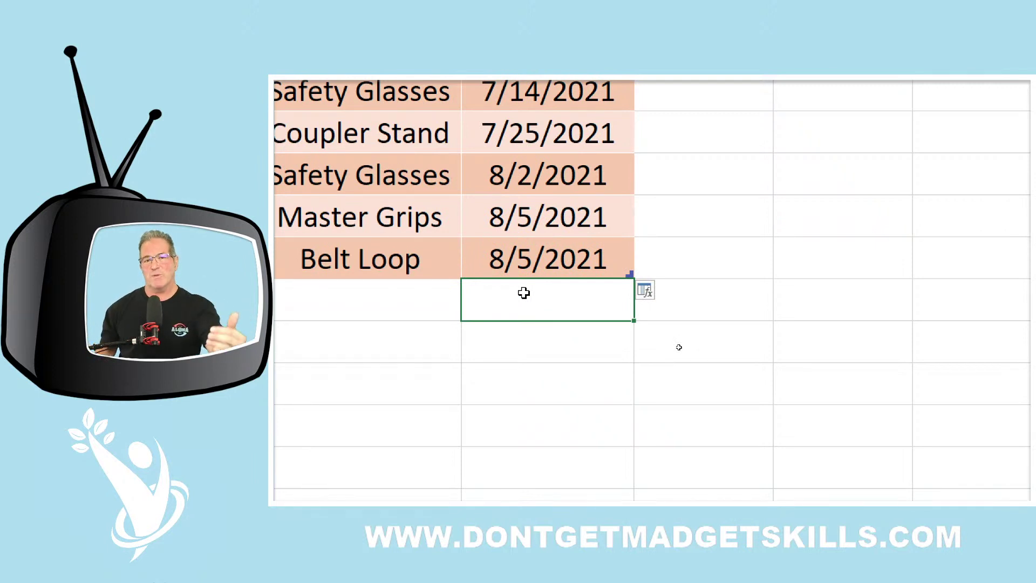
Clear the TODAY formula from E6 and insert the current date, 8/5/2021, as a fixed value.
{"action": "left_click", "coordinate": [509, 263]}
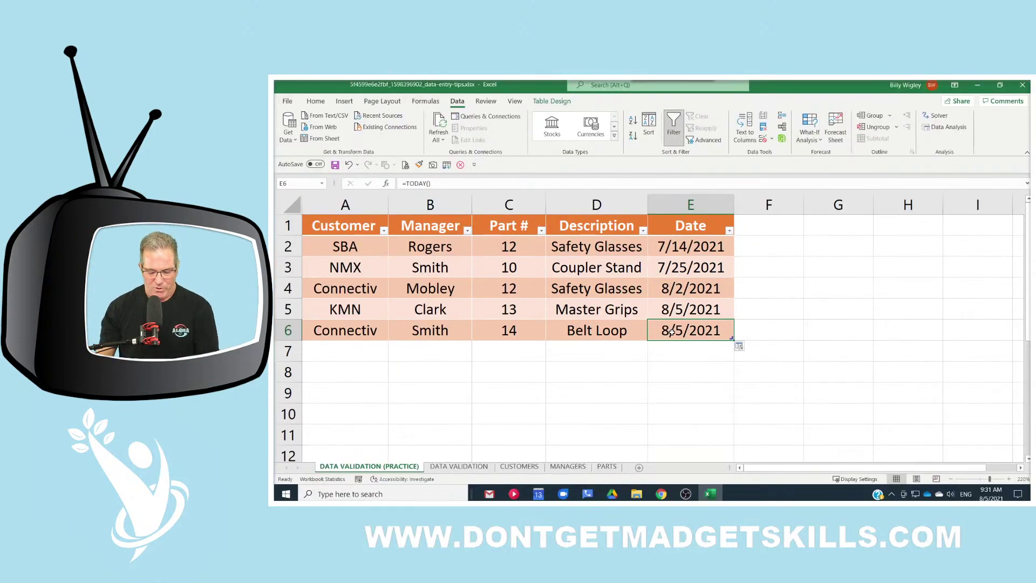
{"action": "key", "text": "Delete"}
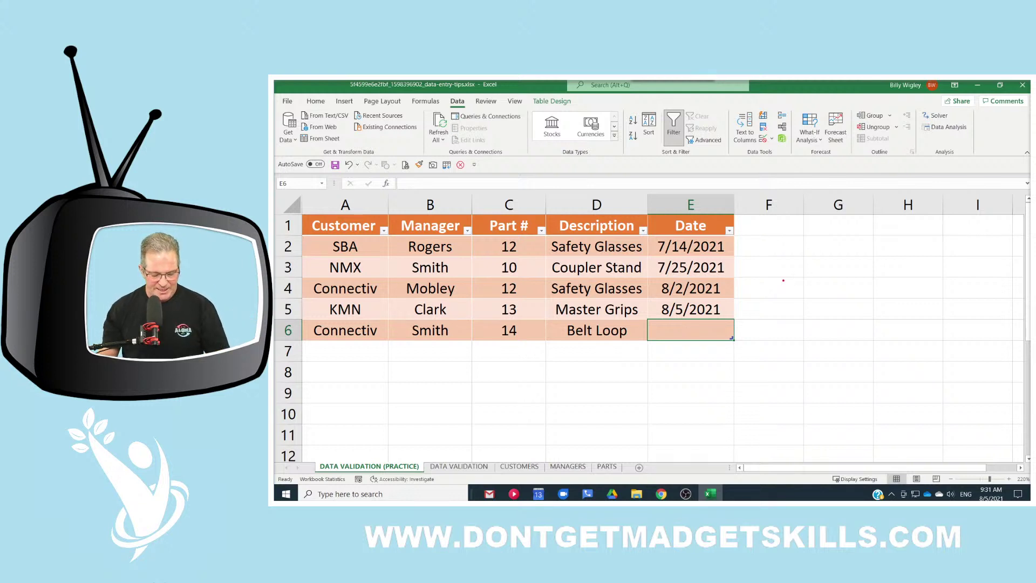
{"action": "key", "text": "t"}
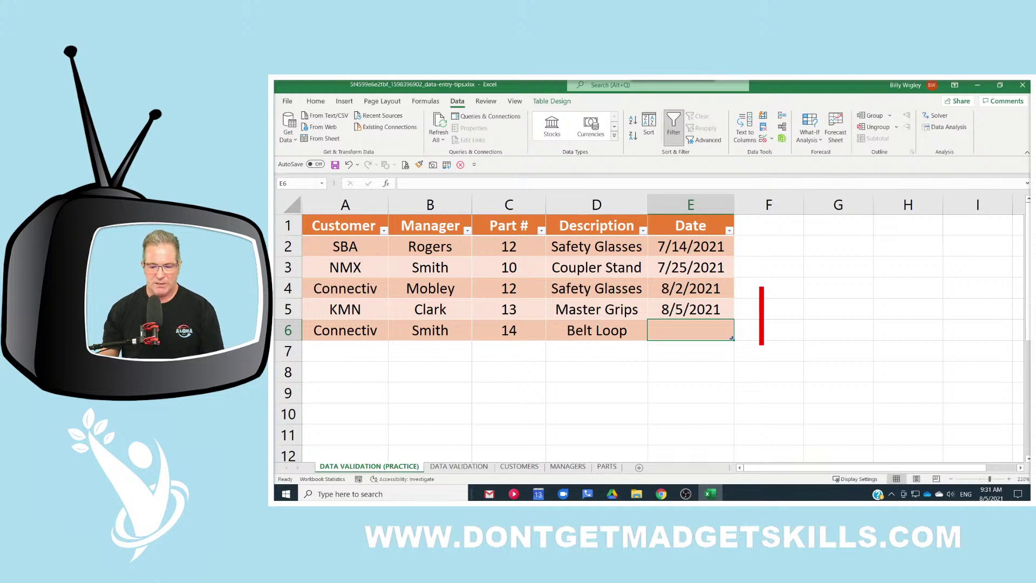
{"action": "type", "text": "Ctrl+"}
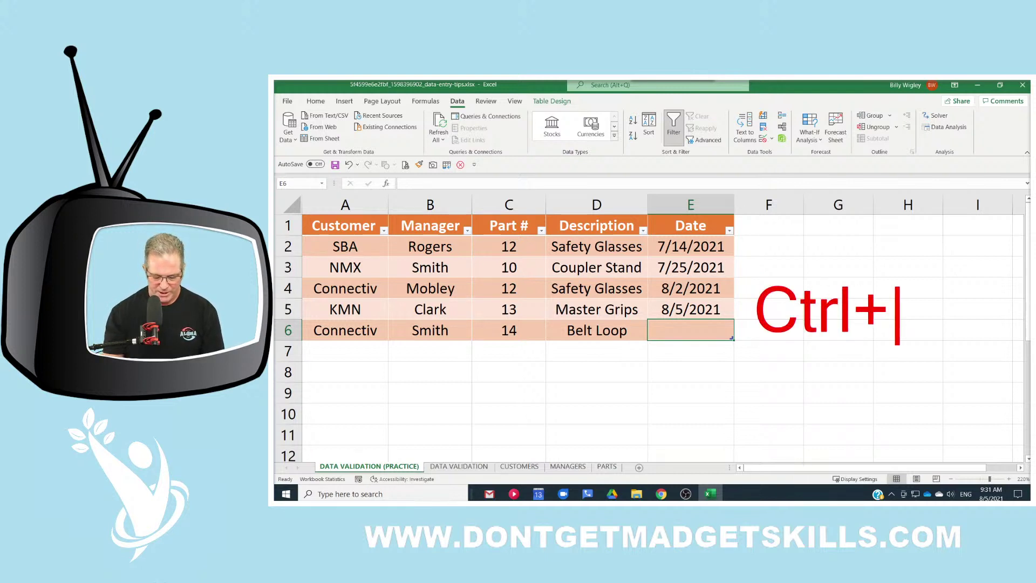
{"action": "type", "text": ";"}
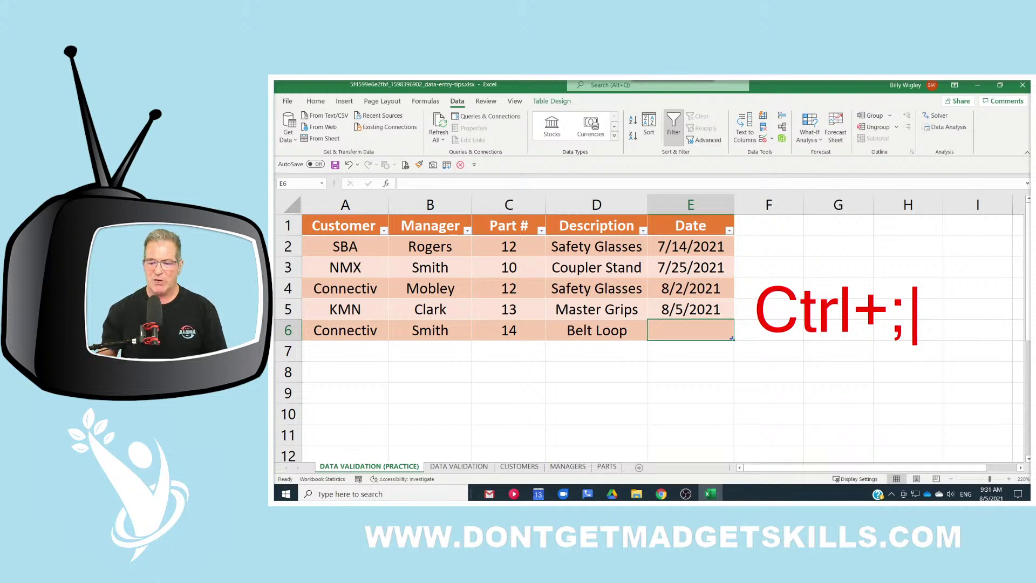
{"action": "key", "text": "Escape"}
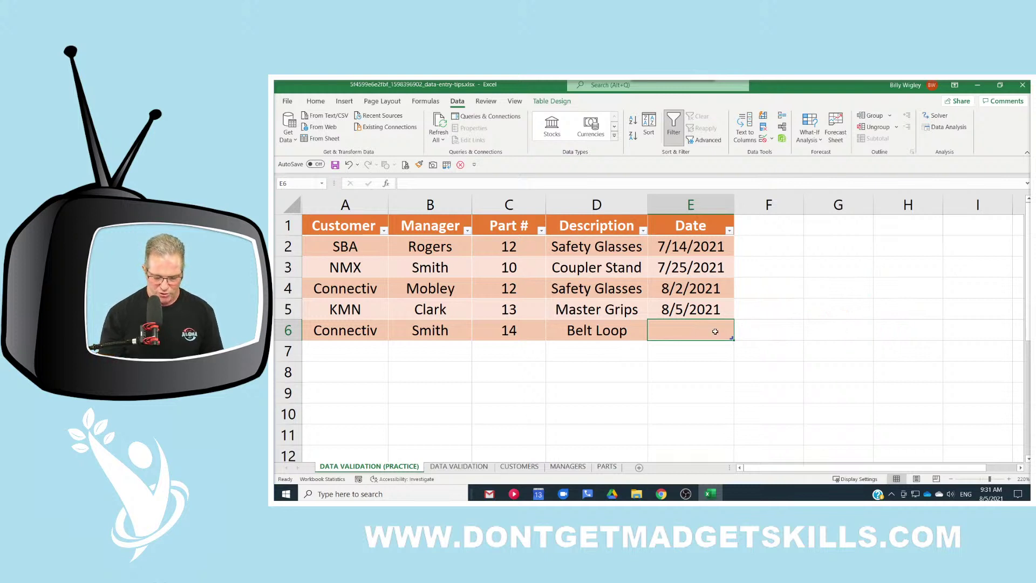
{"action": "key", "text": "ctrl+semicolon"}
{"action": "key", "text": "Return"}
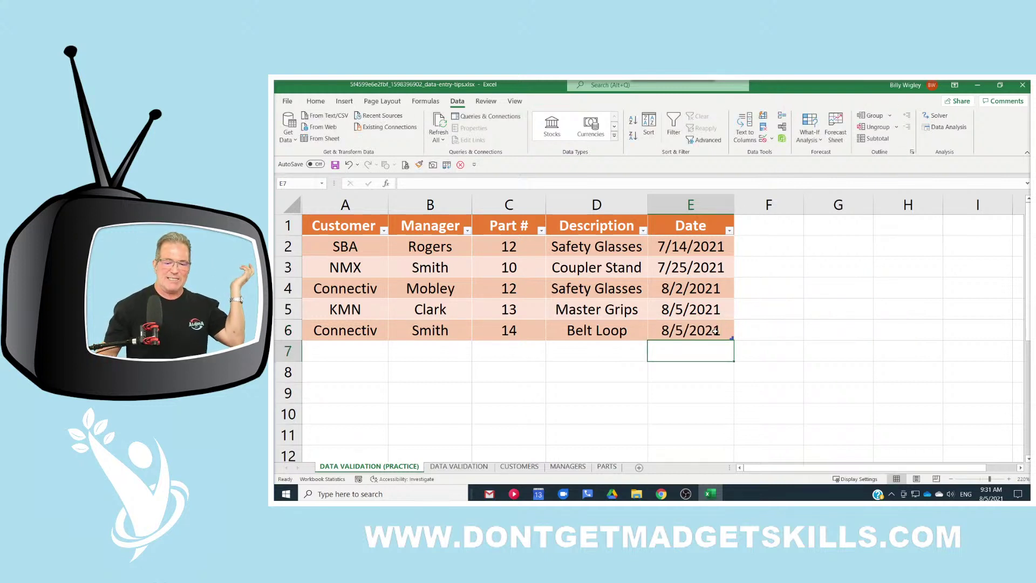
Extend the practice table by one row to include row 7, and select its Description cell D7.
{"action": "left_click", "coordinate": [374, 349]}
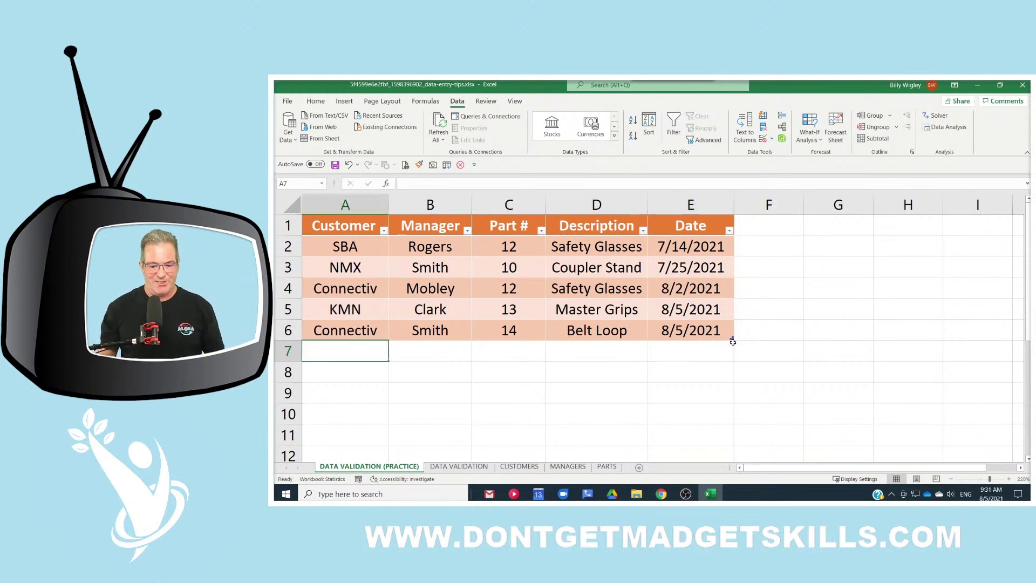
{"action": "left_click_drag", "start_coordinate": [733, 348], "coordinate": [733, 360]}
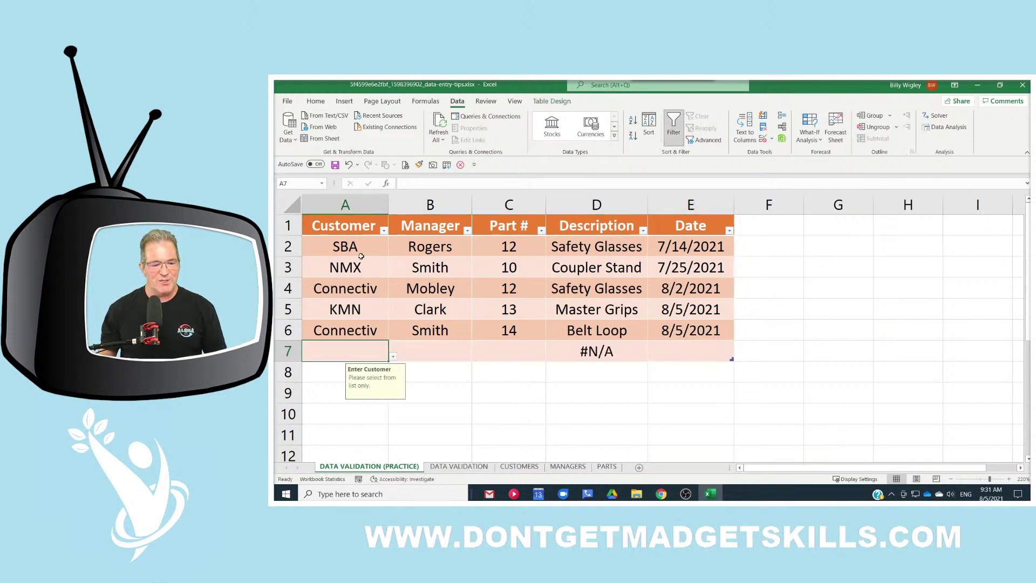
{"action": "left_click", "coordinate": [359, 248]}
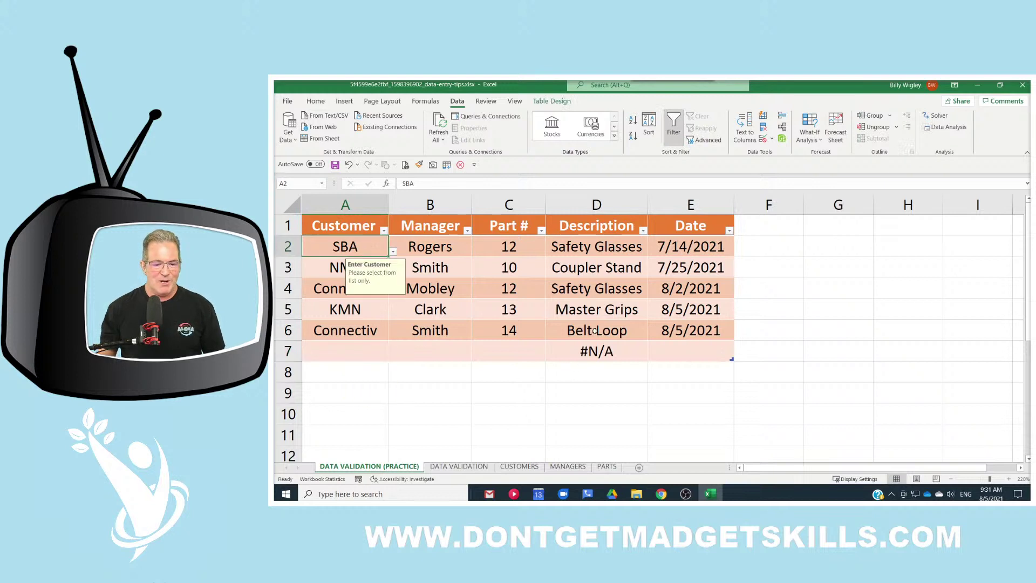
{"action": "left_click", "coordinate": [594, 330]}
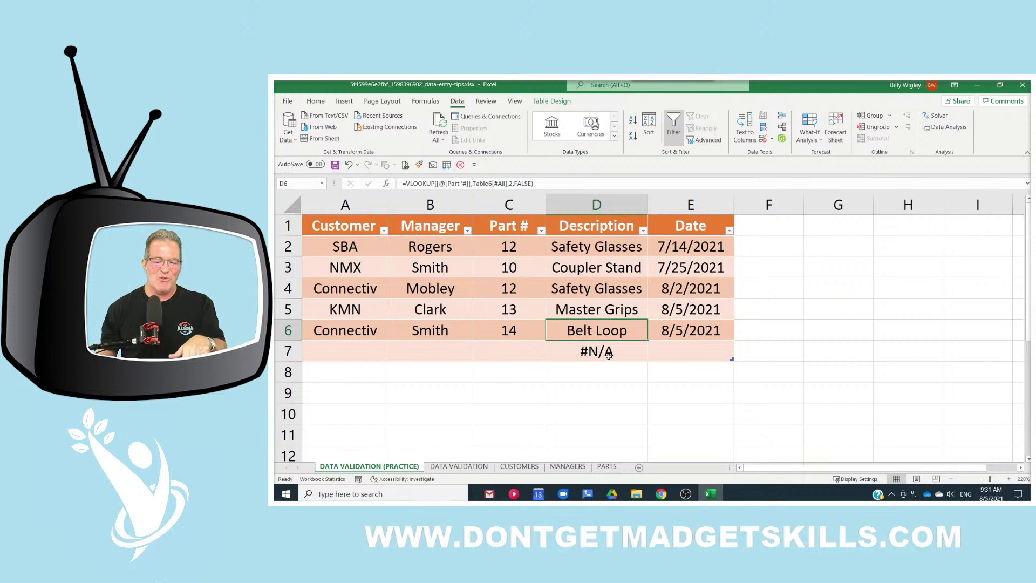
{"action": "left_click", "coordinate": [608, 357]}
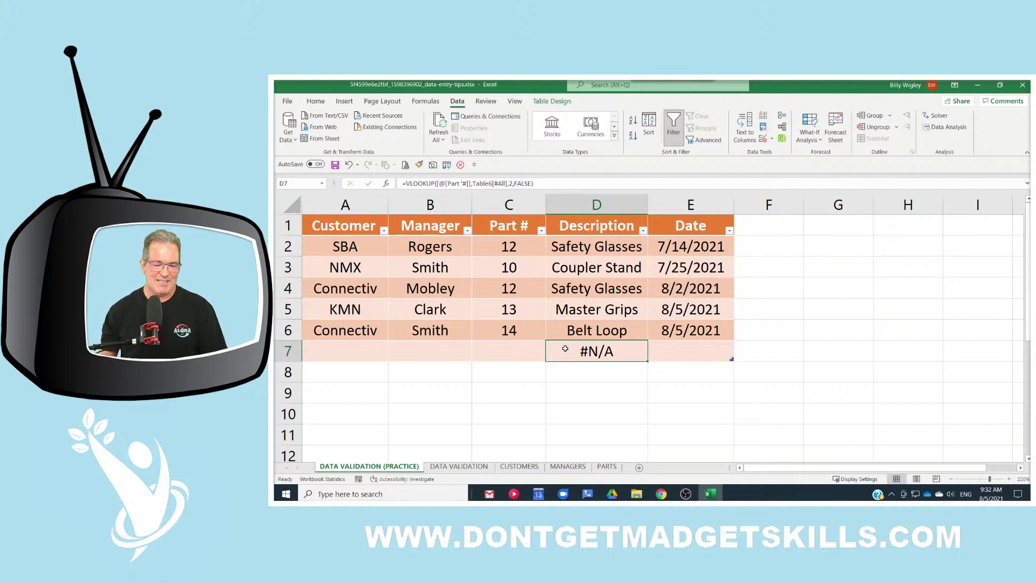
Wrap the VLOOKUP formula in D7 in IFNA with an empty string ("") as the value for missing parts.
{"action": "double_click", "coordinate": [566, 351]}
{"action": "scroll", "coordinate": [500, 405], "scroll_direction": "down", "scroll_amount": 1}
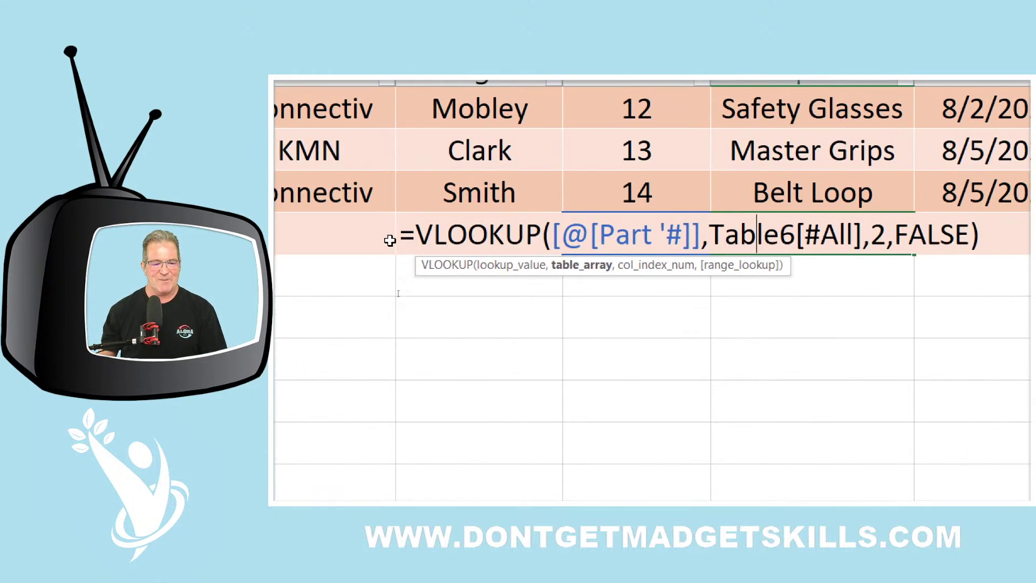
{"action": "left_click", "coordinate": [416, 233]}
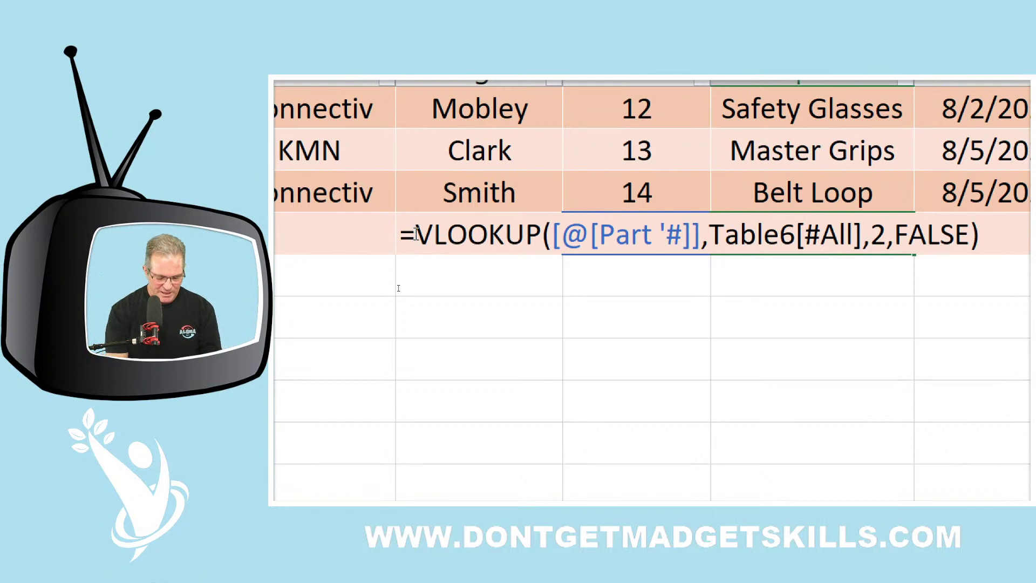
{"action": "type", "text": "i"}
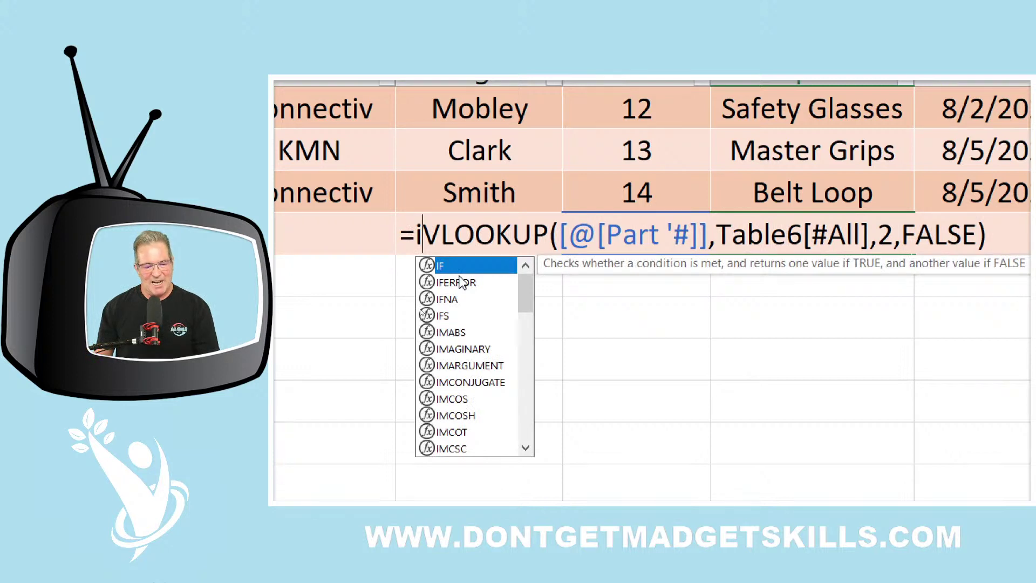
{"action": "type", "text": "f"}
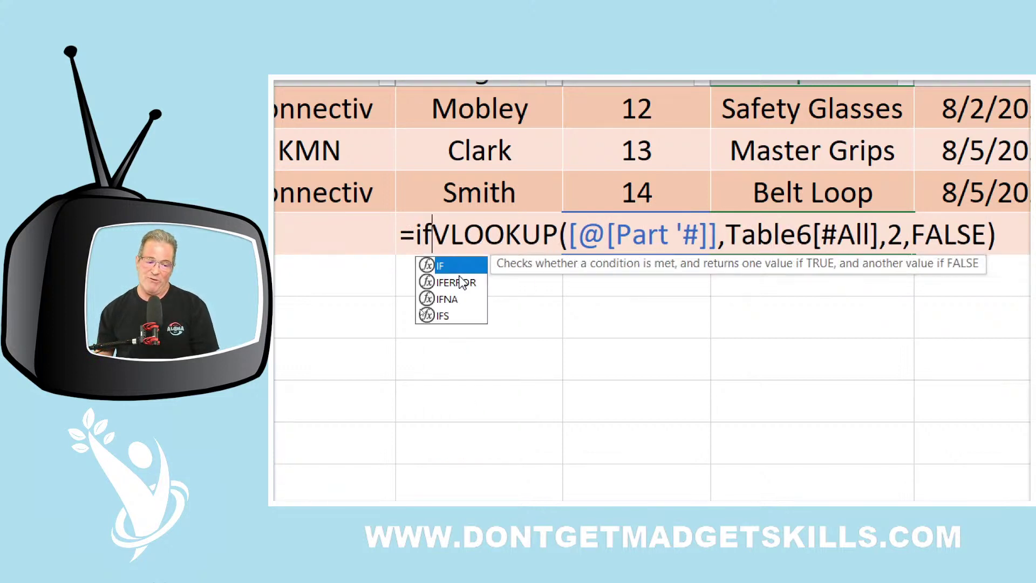
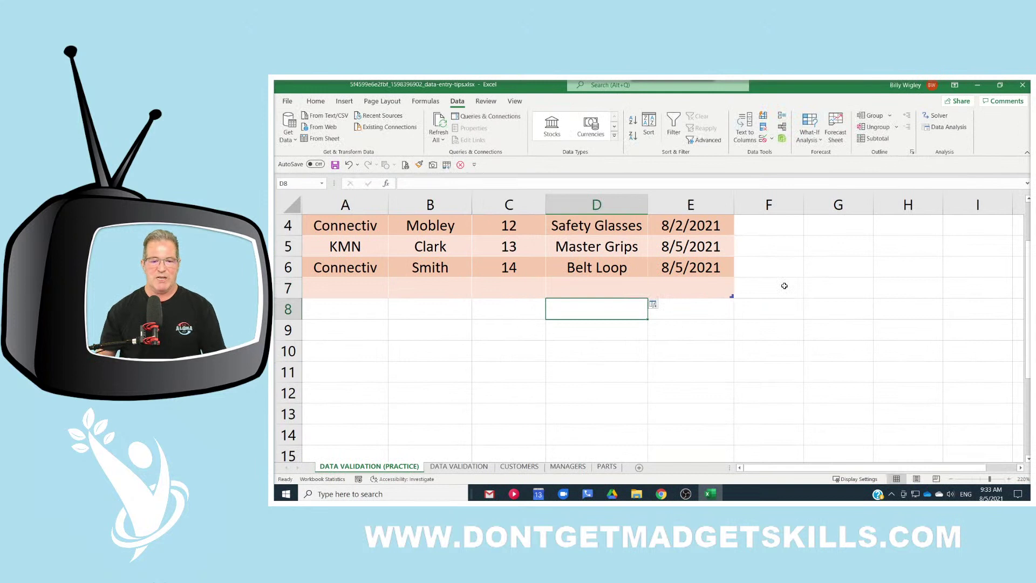
Enter part number 10 in C7 to test the wrapped description formula.
{"action": "left_click", "coordinate": [528, 289]}
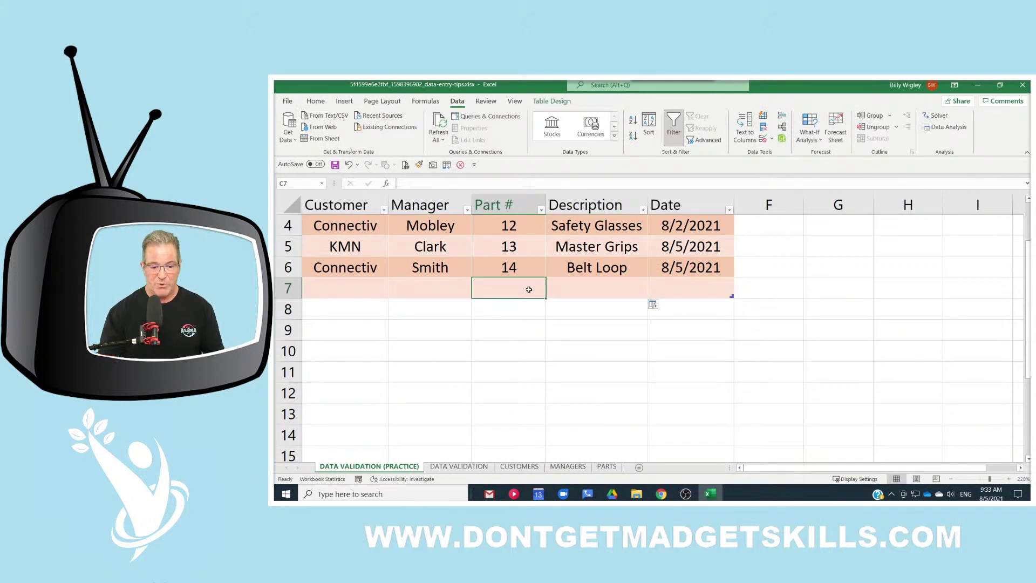
{"action": "type", "text": "10"}
{"action": "key", "text": "Return"}
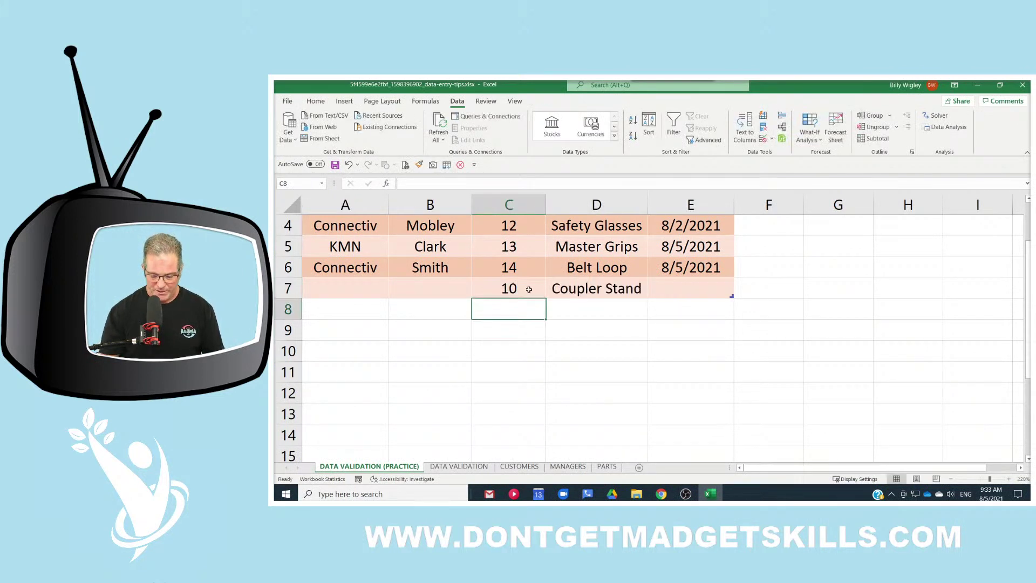
{"action": "left_click", "coordinate": [529, 289]}
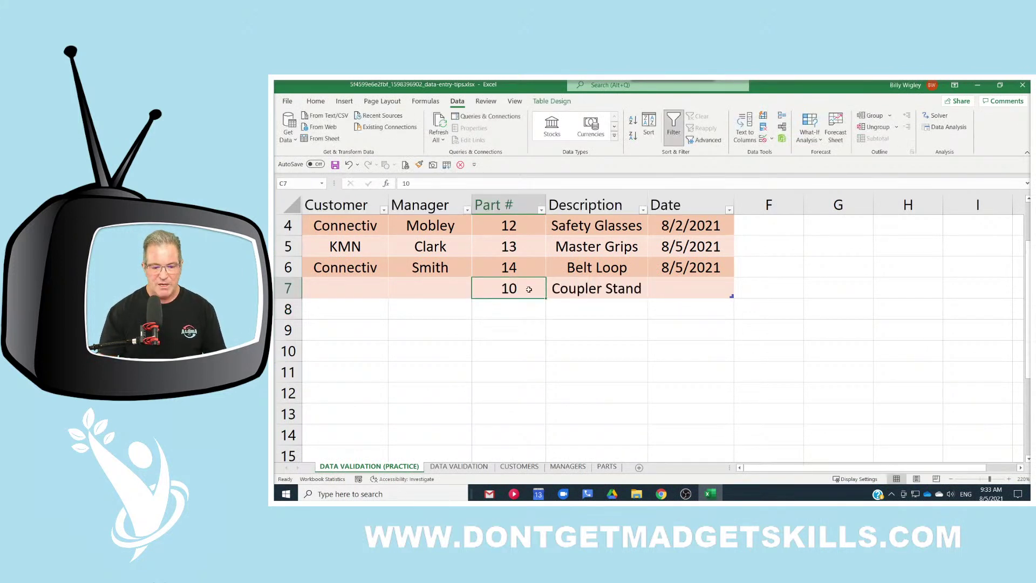
Change the IFNA fallback text in the D7 description formula to "Discontinued".
{"action": "left_click", "coordinate": [579, 292]}
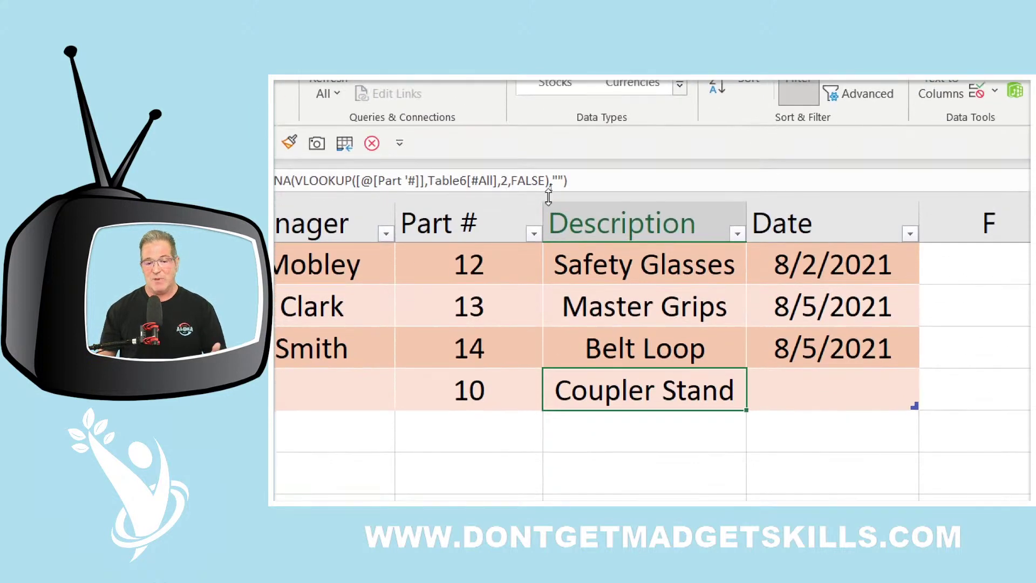
{"action": "left_click", "coordinate": [556, 181]}
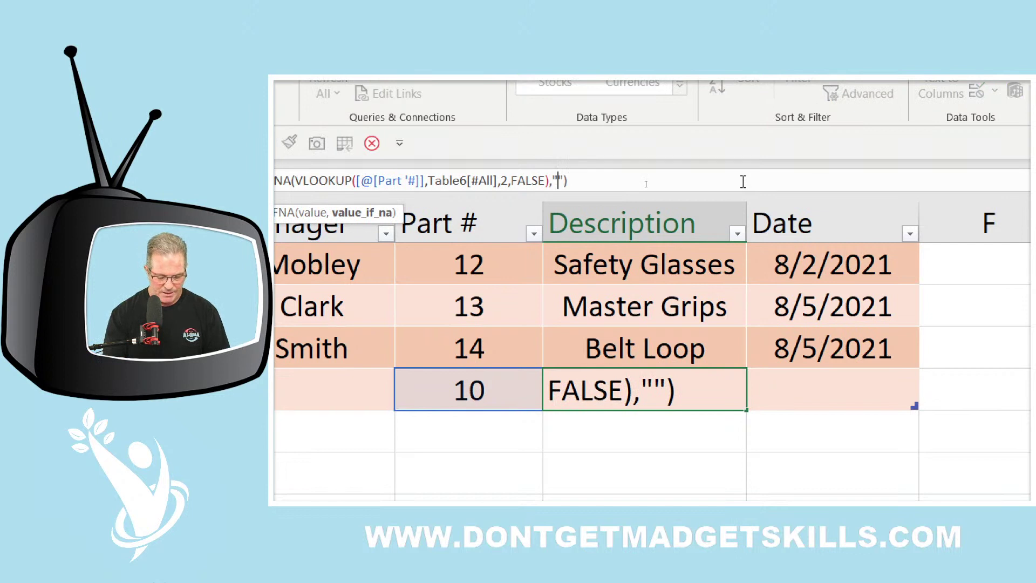
{"action": "type", "text": "N"}
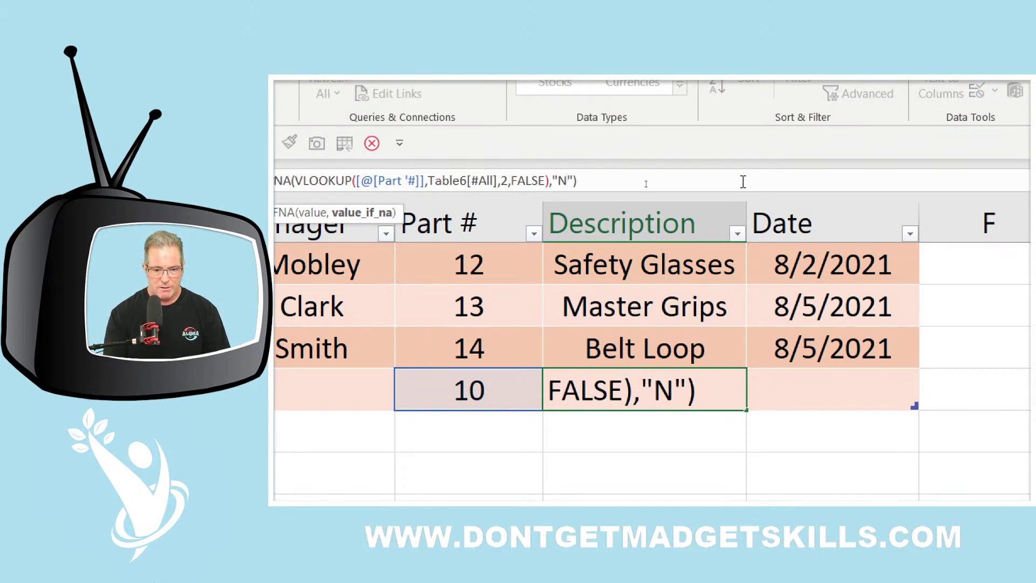
{"action": "key", "text": "BackSpace"}
{"action": "type", "text": "Disconti"}
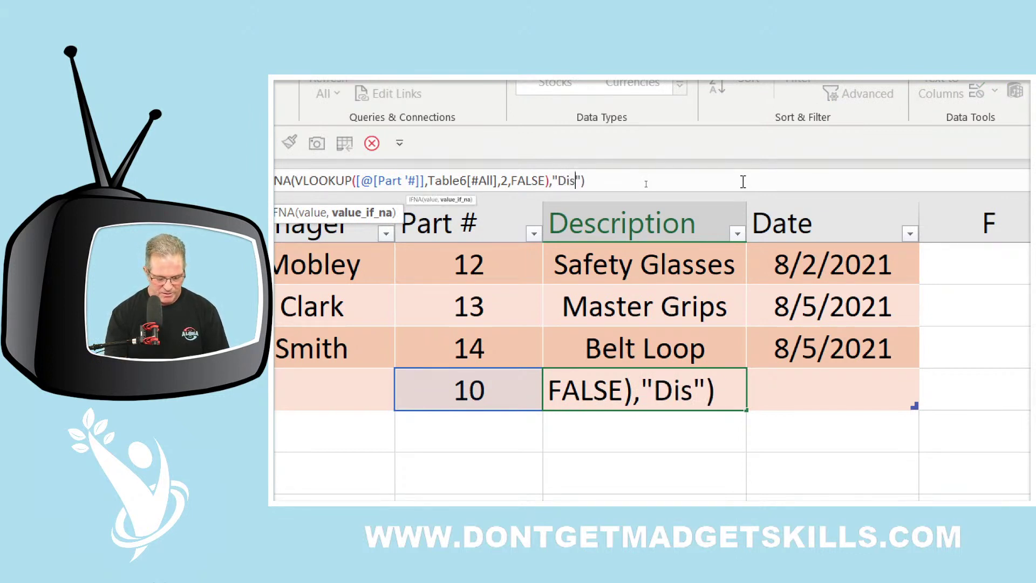
{"action": "type", "text": "nued"}
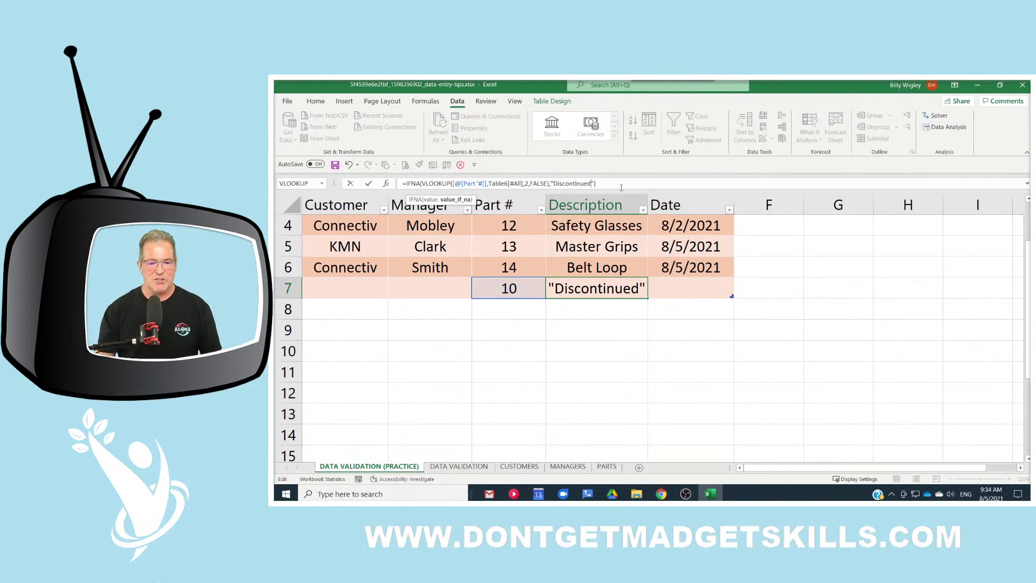
{"action": "key", "text": "Return"}
Clear the part number from C7 and select the Customer cell A7 of the same row.
{"action": "left_click", "coordinate": [539, 292]}
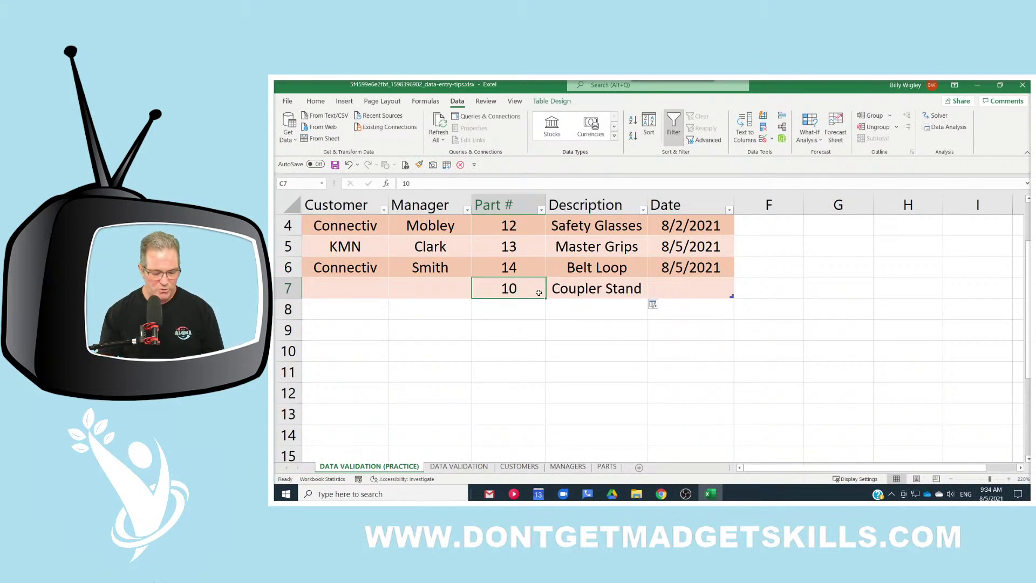
{"action": "key", "text": "Delete"}
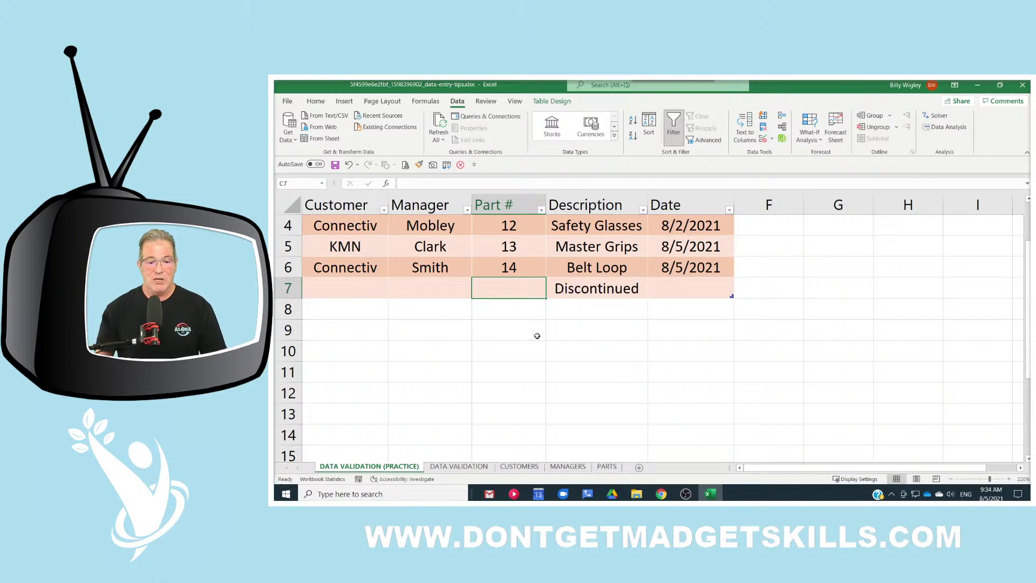
{"action": "left_click", "coordinate": [376, 289]}
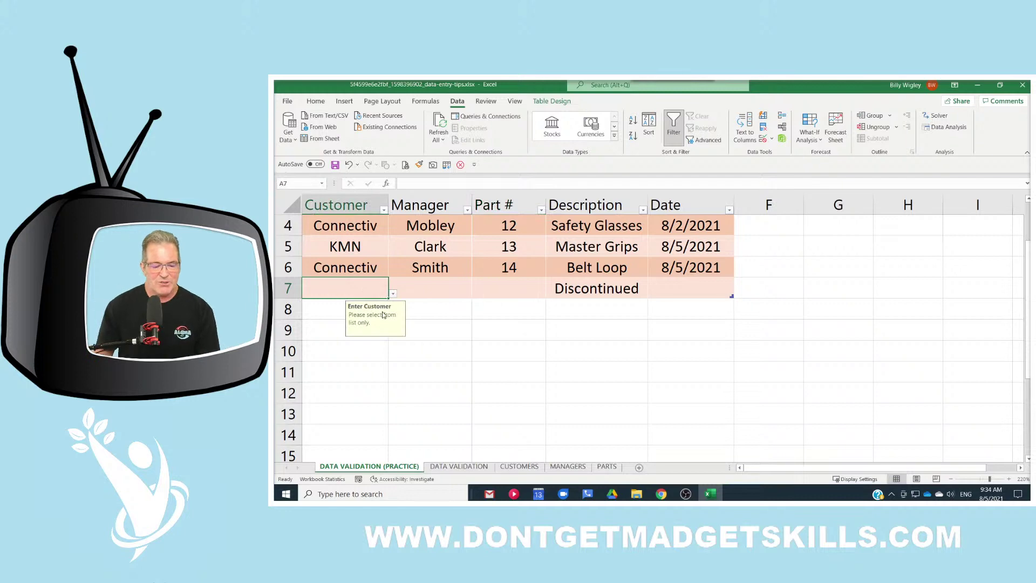
On the CUSTOMERS sheet, insert a row above SBA and enter BYT as a new customer in A6.
{"action": "left_click", "coordinate": [520, 466]}
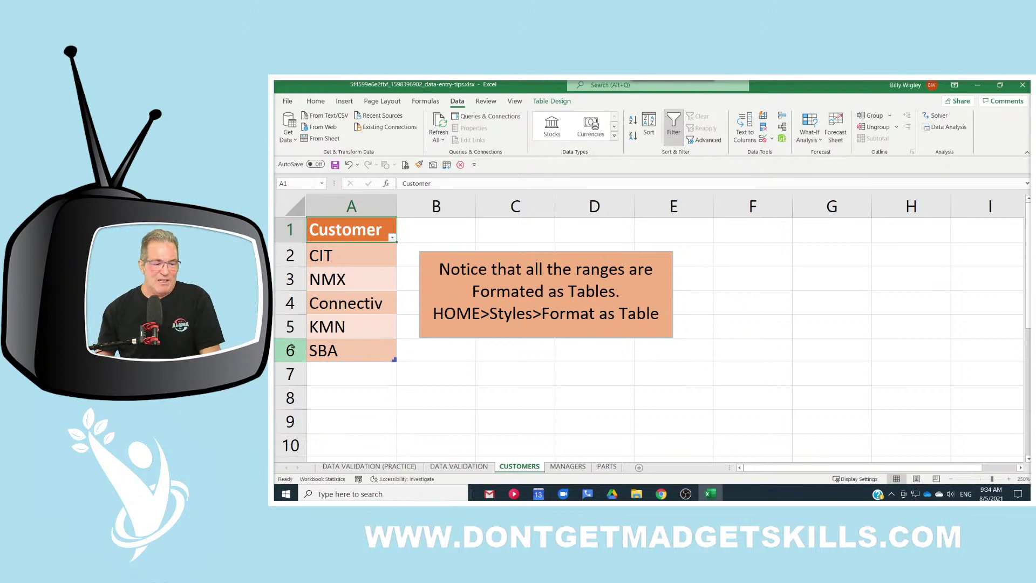
{"action": "left_click", "coordinate": [291, 350]}
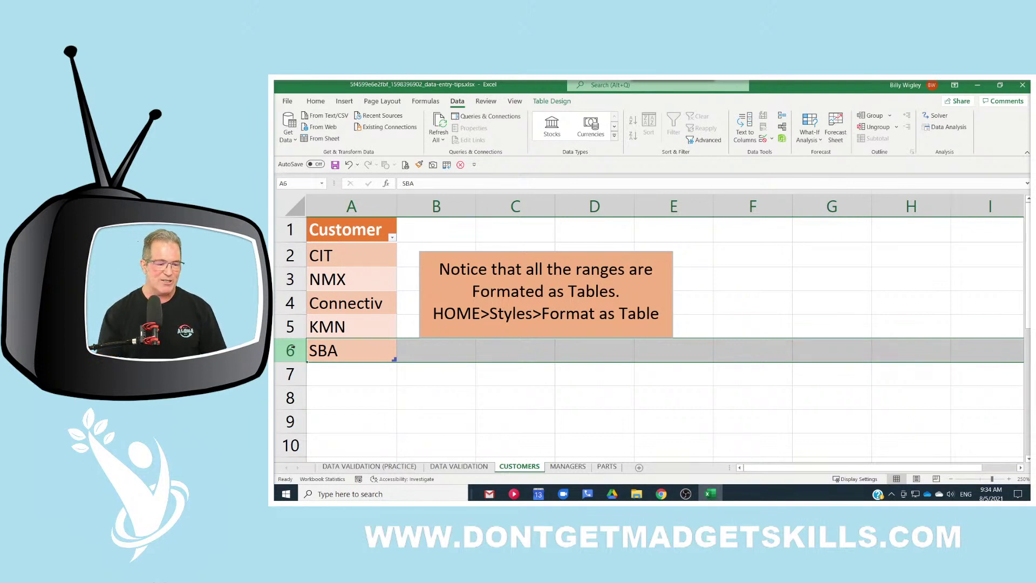
{"action": "key", "text": "ctrl+plus"}
{"action": "left_click", "coordinate": [342, 347]}
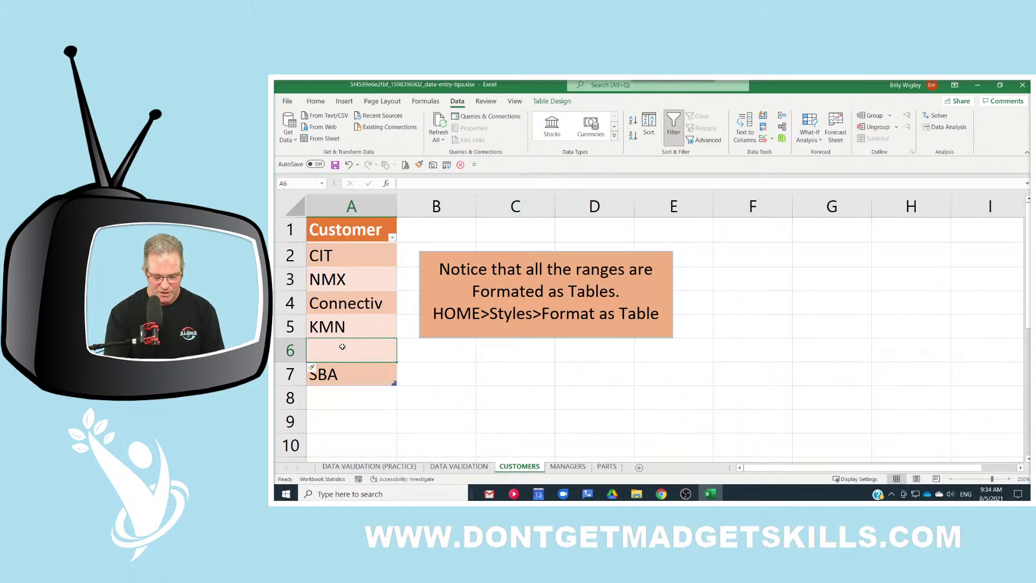
{"action": "type", "text": "BYT"}
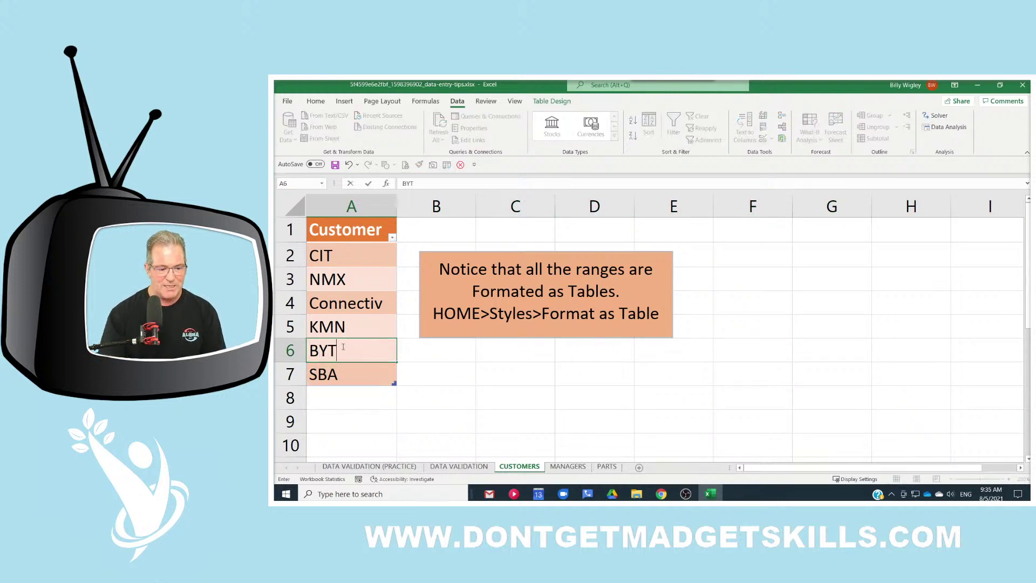
{"action": "key", "text": "Return"}
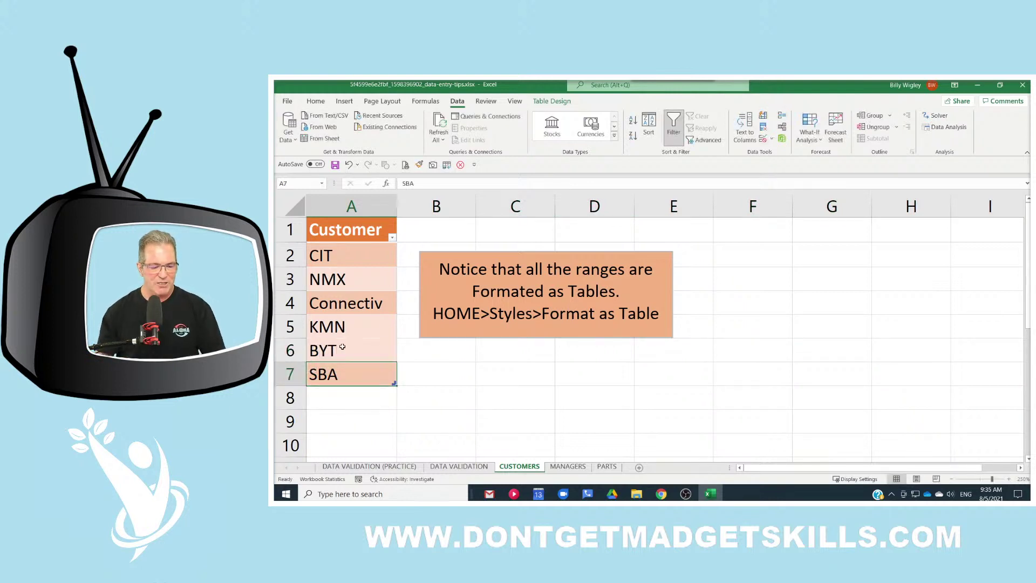
Check the customer choices offered for A7 on the DATA VALIDATION (PRACTICE) sheet without choosing one.
{"action": "left_click", "coordinate": [388, 468]}
{"action": "left_click", "coordinate": [393, 294]}
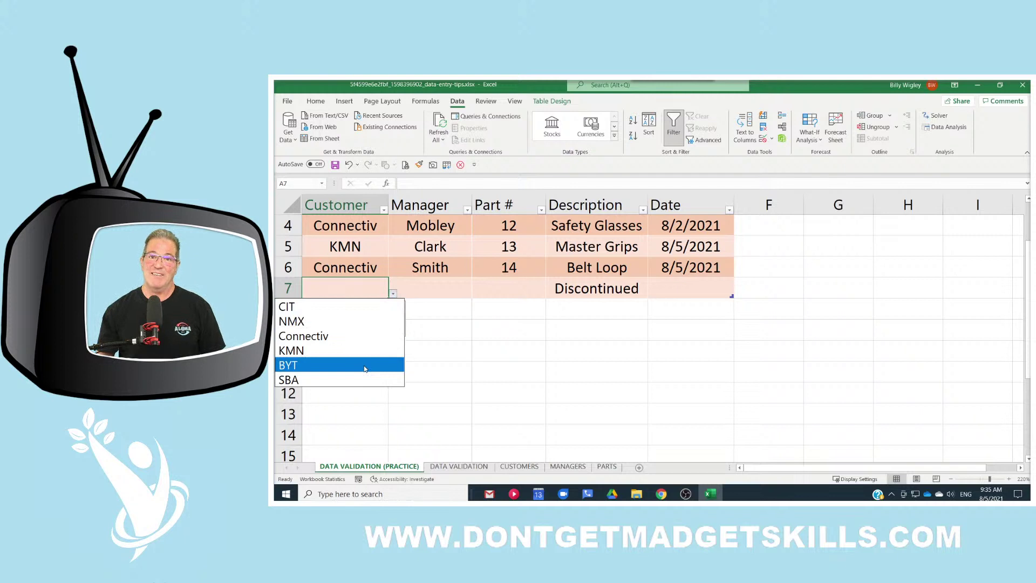
{"action": "key", "text": "Escape"}
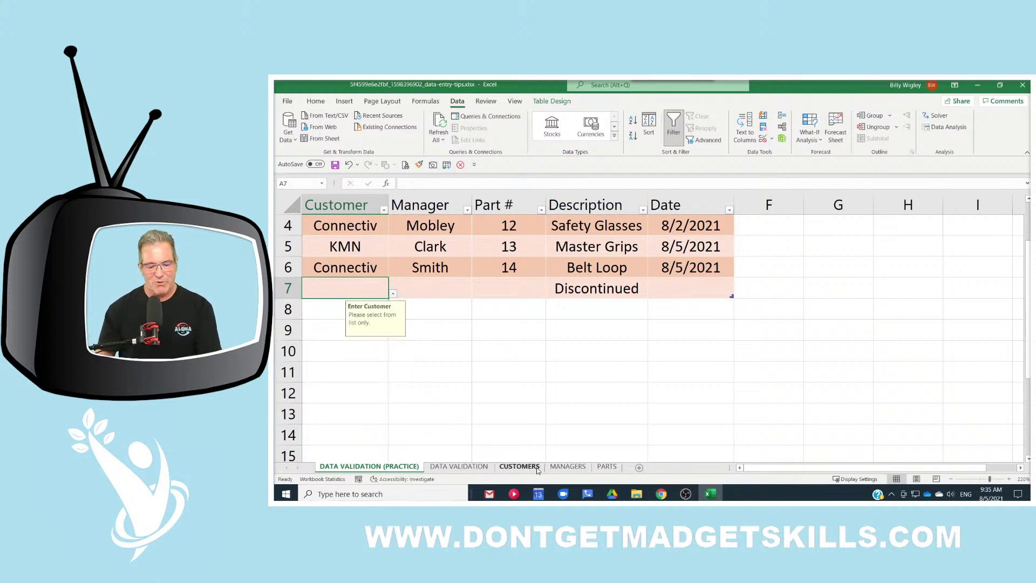
On the MANAGERS sheet, insert a row above the last manager and enter a new manager's surname in A5.
{"action": "left_click", "coordinate": [568, 467]}
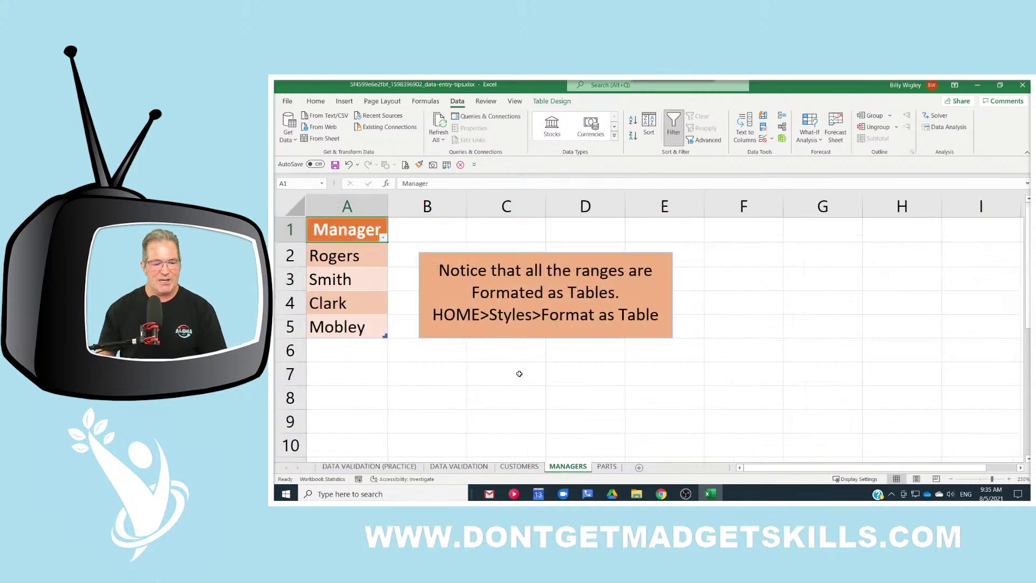
{"action": "left_click", "coordinate": [298, 327]}
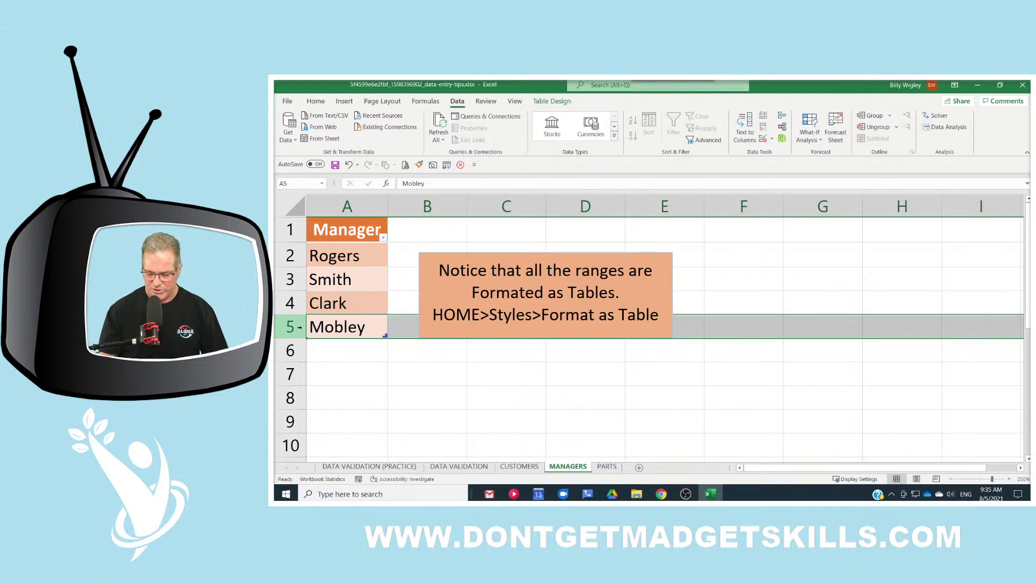
{"action": "key", "text": "ctrl+shift+equal"}
{"action": "left_click", "coordinate": [337, 325]}
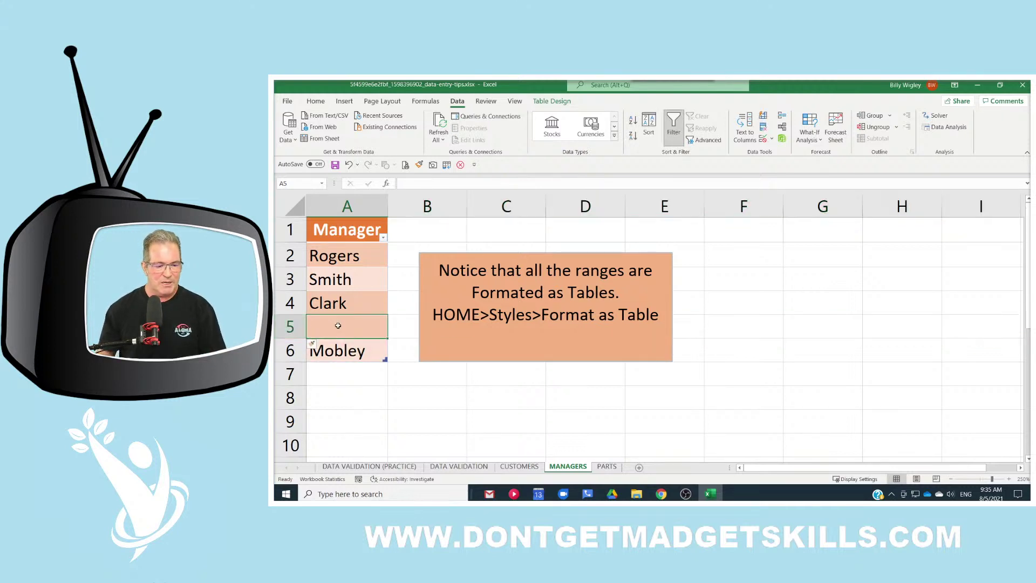
{"action": "type", "text": "Jones"}
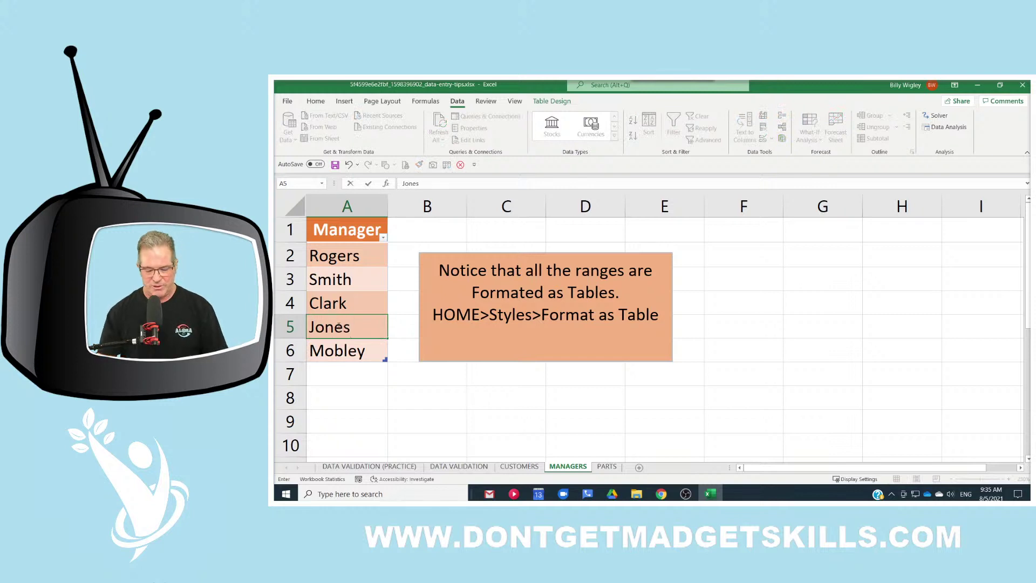
{"action": "key", "text": "Return"}
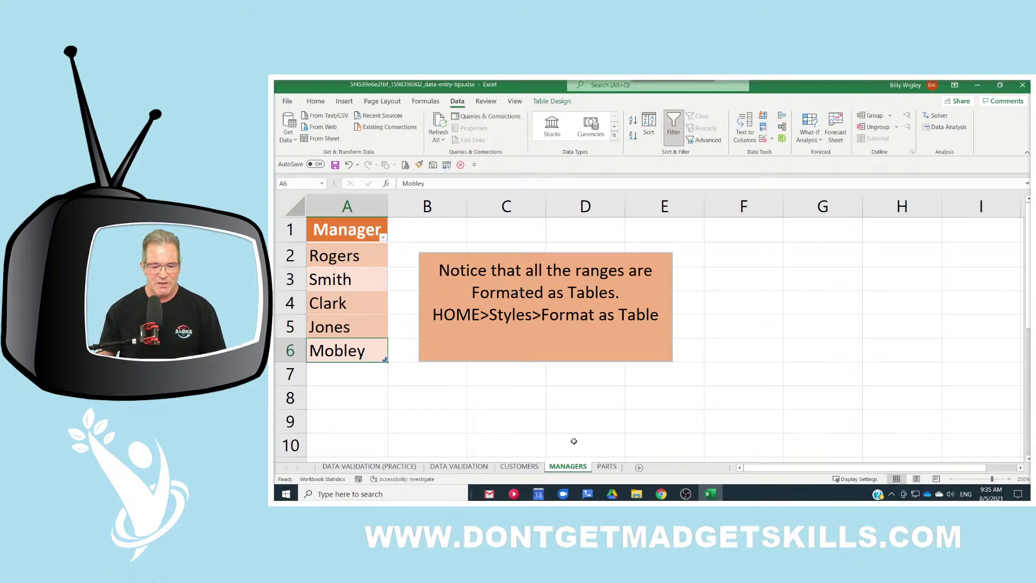
On the PARTS sheet, insert a row above part 14 and enter 15 as its part number in A6.
{"action": "left_click", "coordinate": [599, 467]}
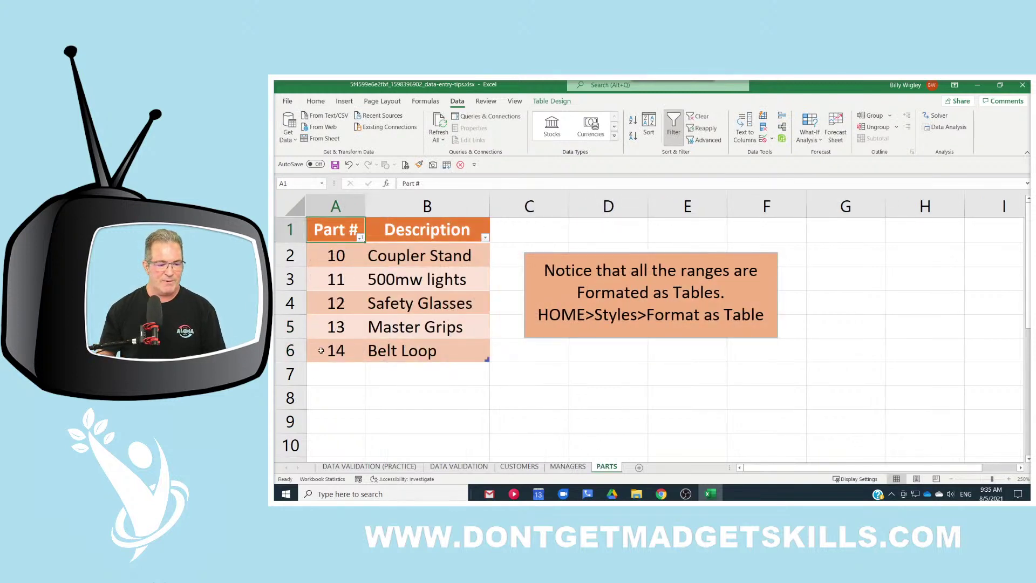
{"action": "left_click", "coordinate": [290, 350]}
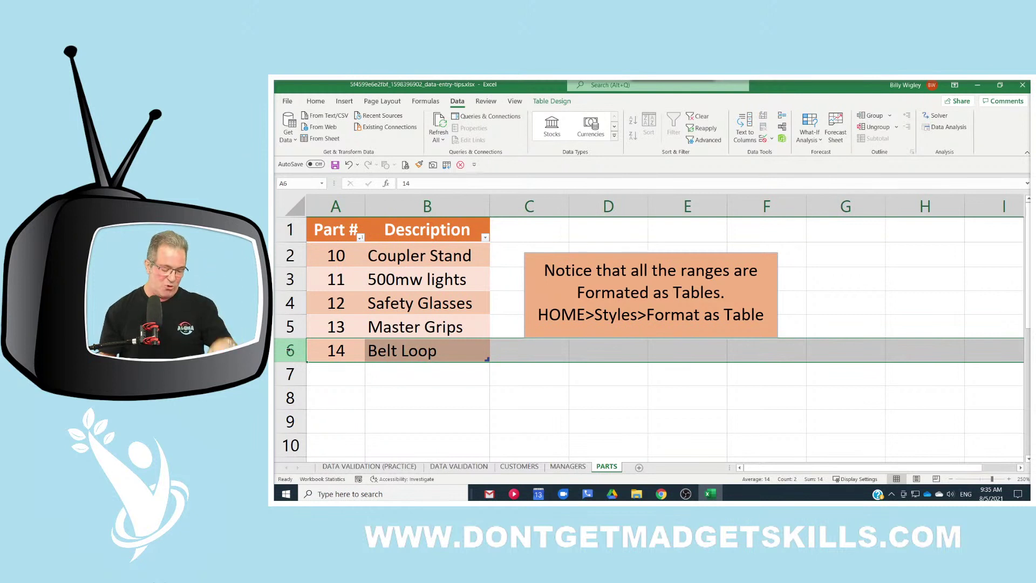
{"action": "key", "text": "ctrl+shift+plus"}
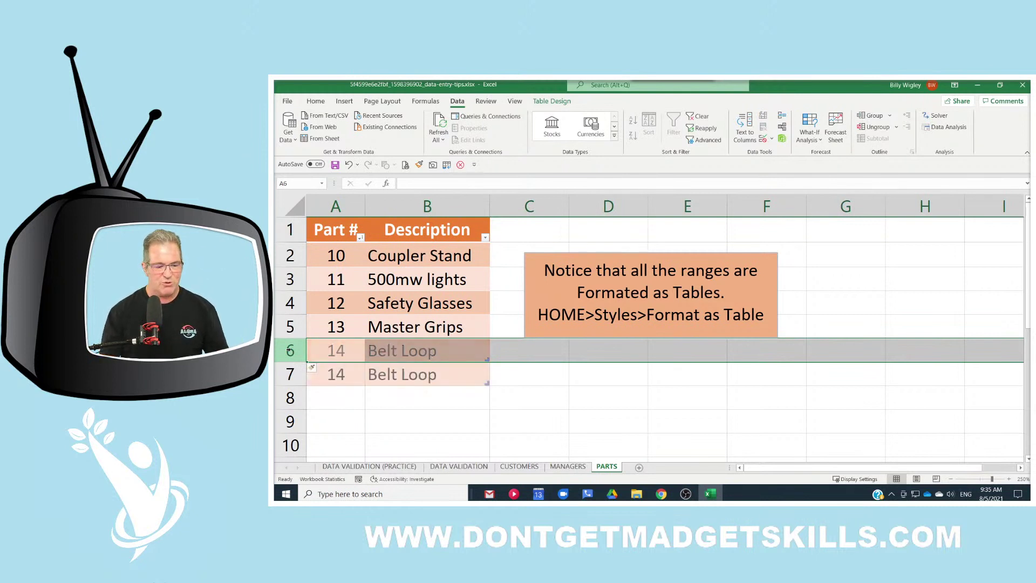
{"action": "left_click", "coordinate": [355, 348]}
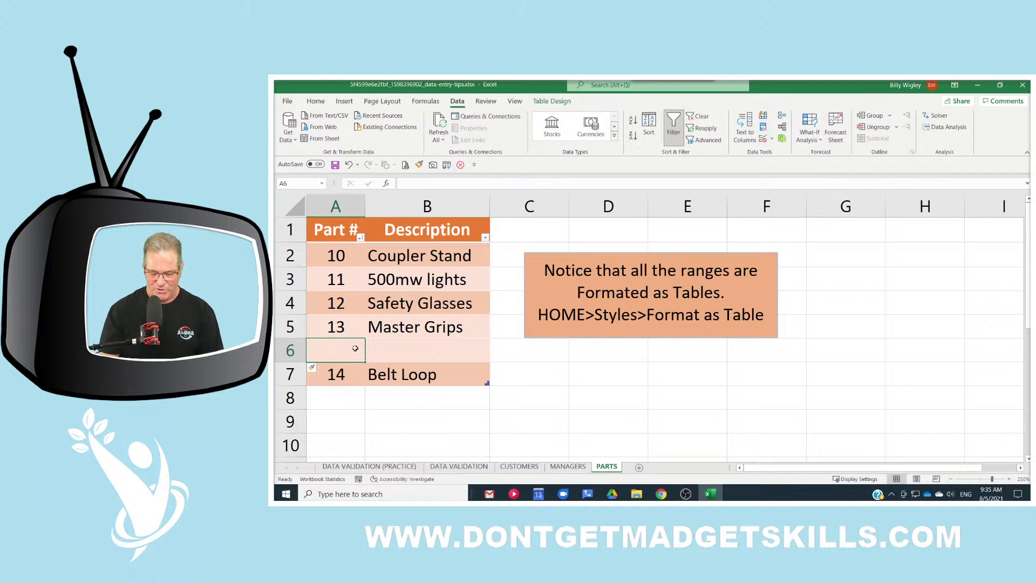
{"action": "type", "text": "15"}
{"action": "key", "text": "Tab"}
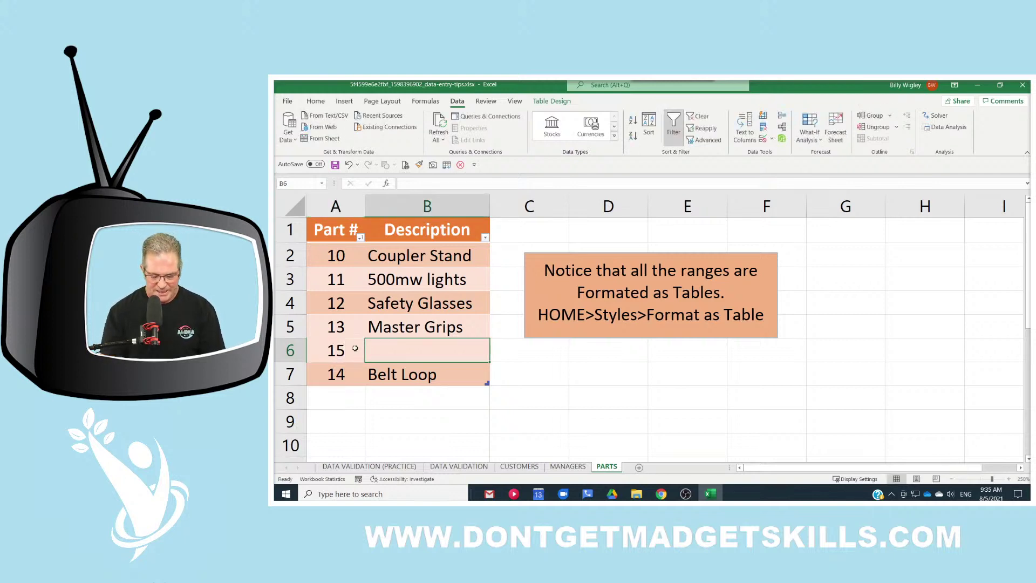
Enter Gloves as the description of part 15 and sort the parts table by Part # from smallest to largest.
{"action": "type", "text": "T"}
{"action": "key", "text": "BackSpace"}
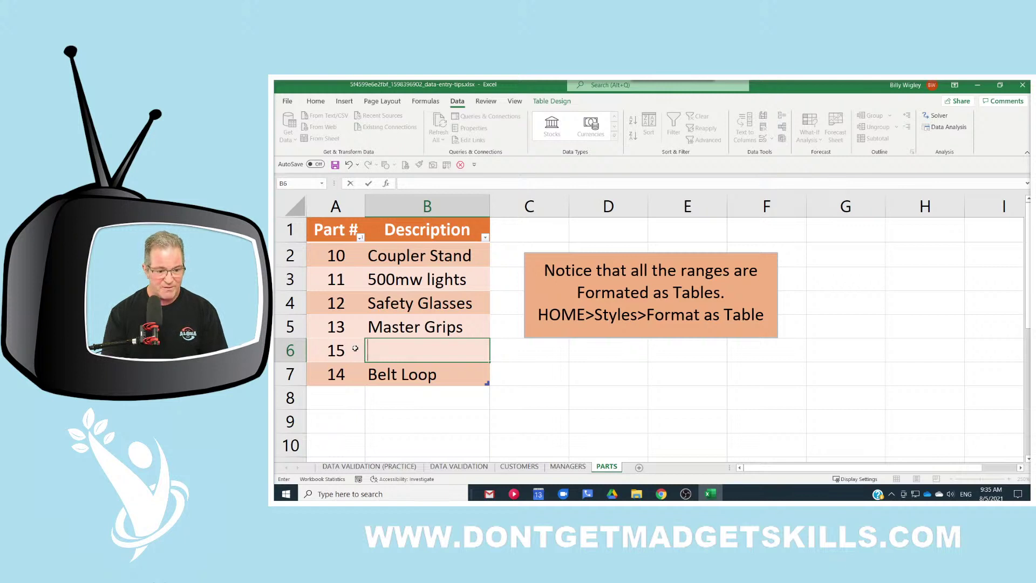
{"action": "type", "text": "Gloves"}
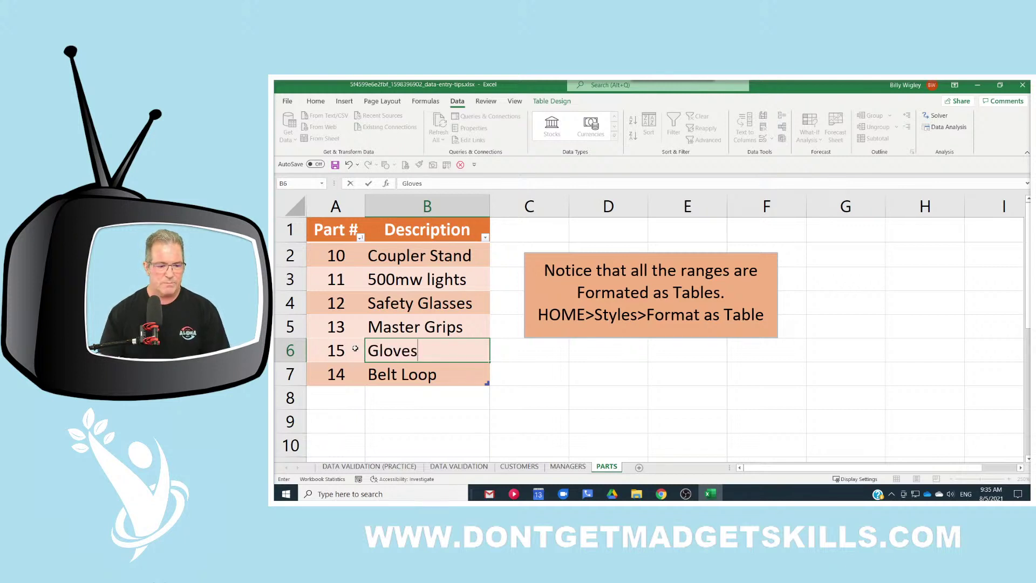
{"action": "key", "text": "Tab"}
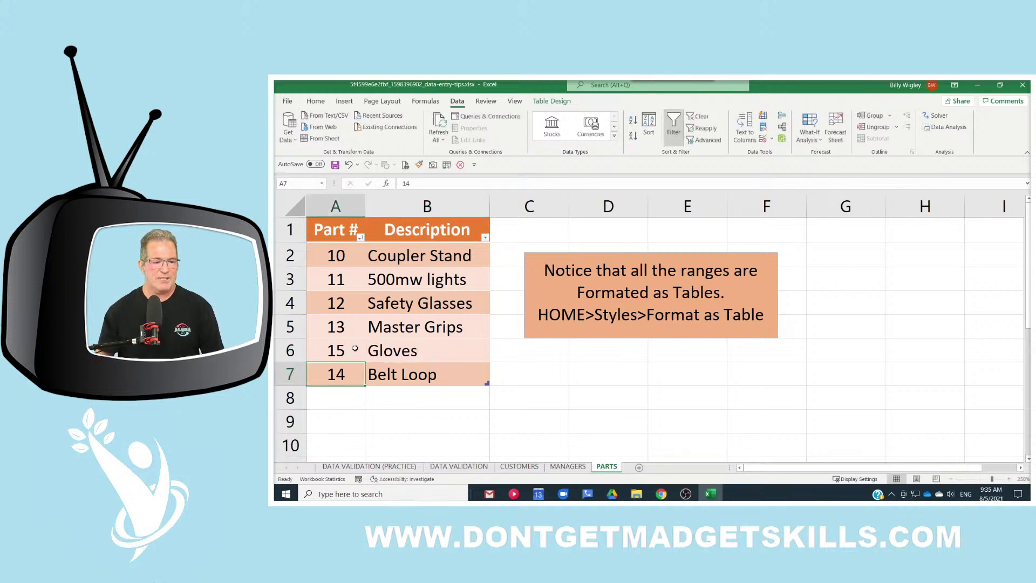
{"action": "left_click", "coordinate": [361, 238]}
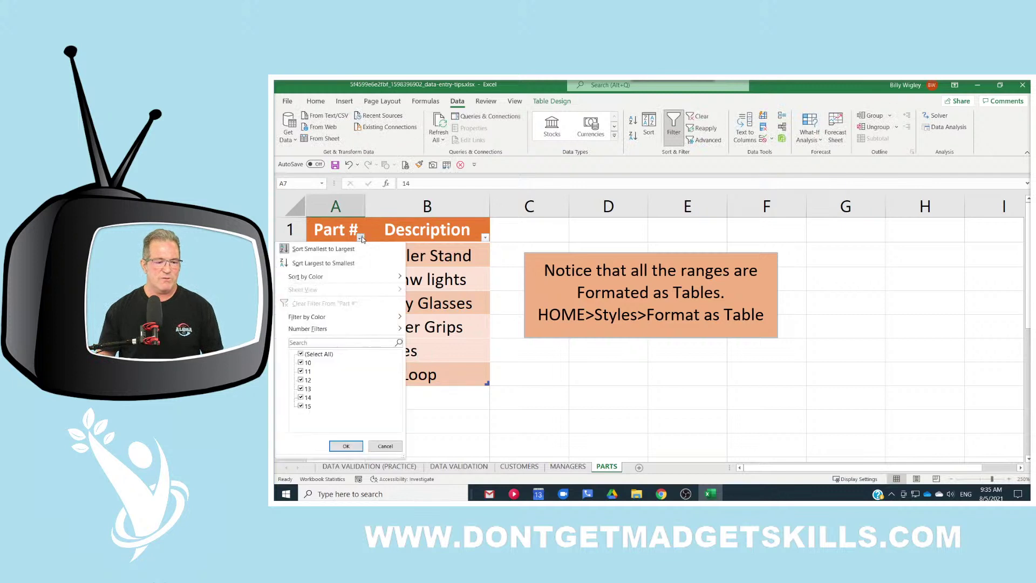
{"action": "left_click", "coordinate": [321, 250]}
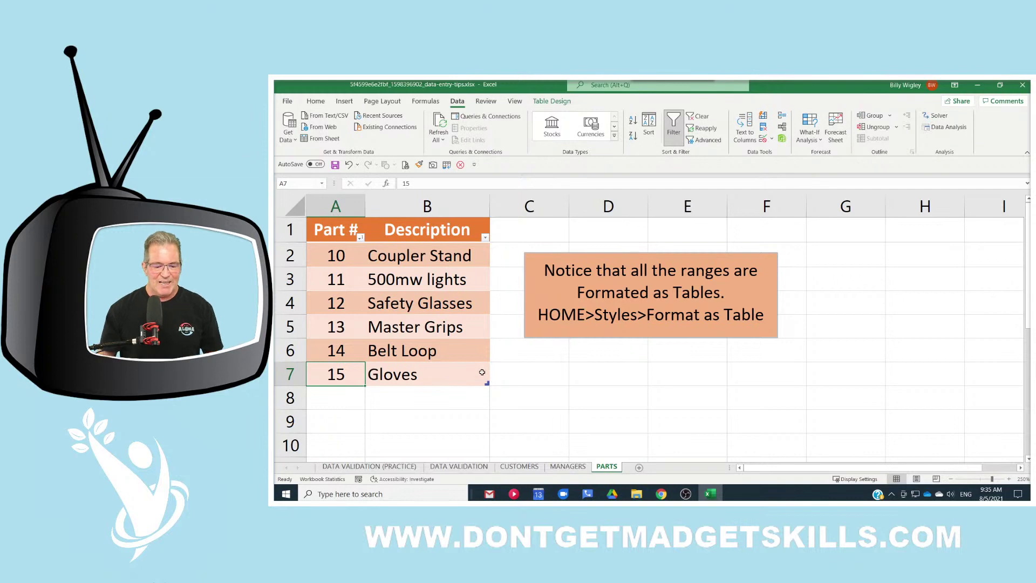
On the DATA VALIDATION (PRACTICE) sheet, choose BYT as the customer in A7 and the newly added manager in B7.
{"action": "left_click", "coordinate": [401, 466]}
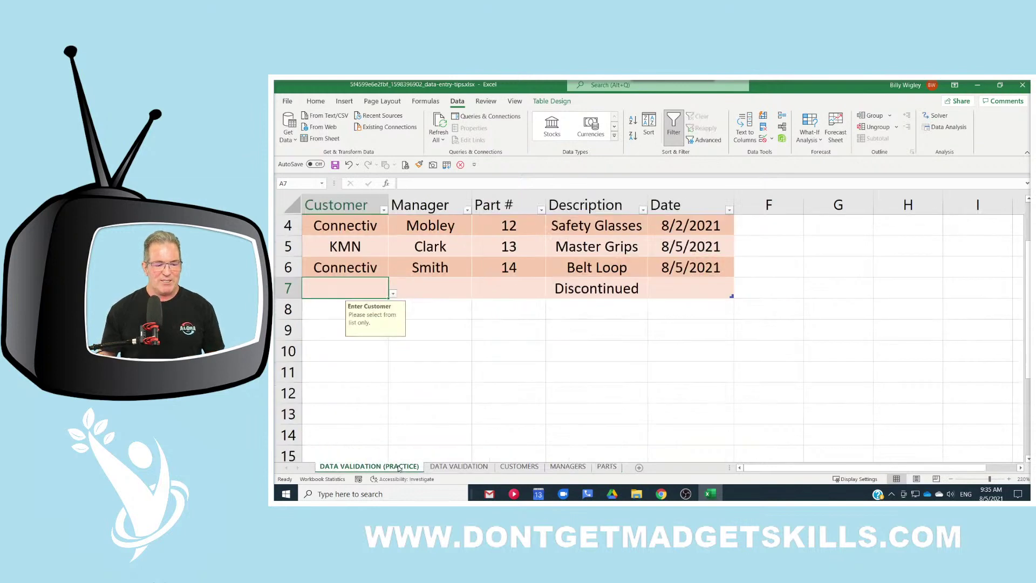
{"action": "left_click", "coordinate": [460, 289]}
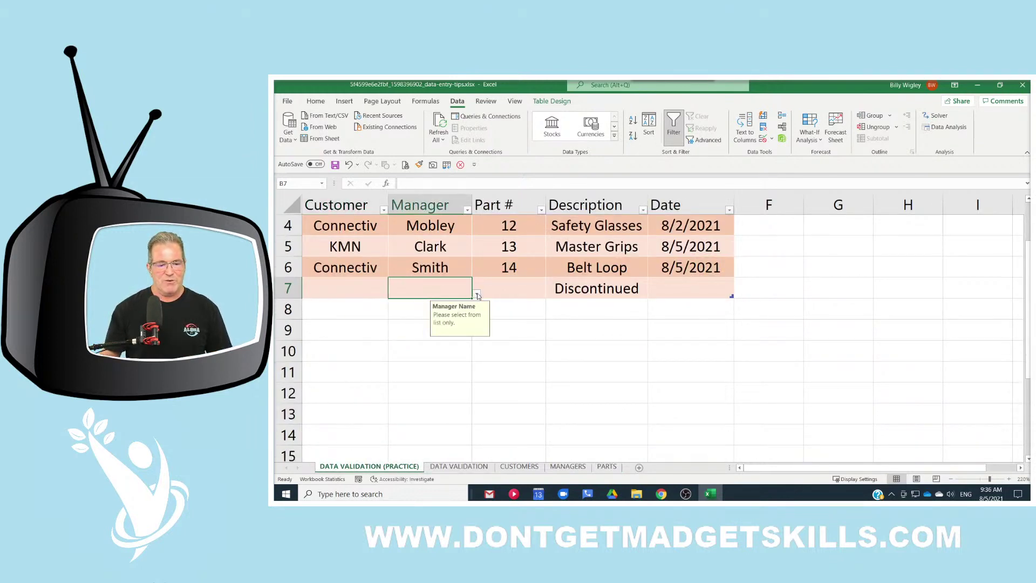
{"action": "left_click", "coordinate": [479, 294]}
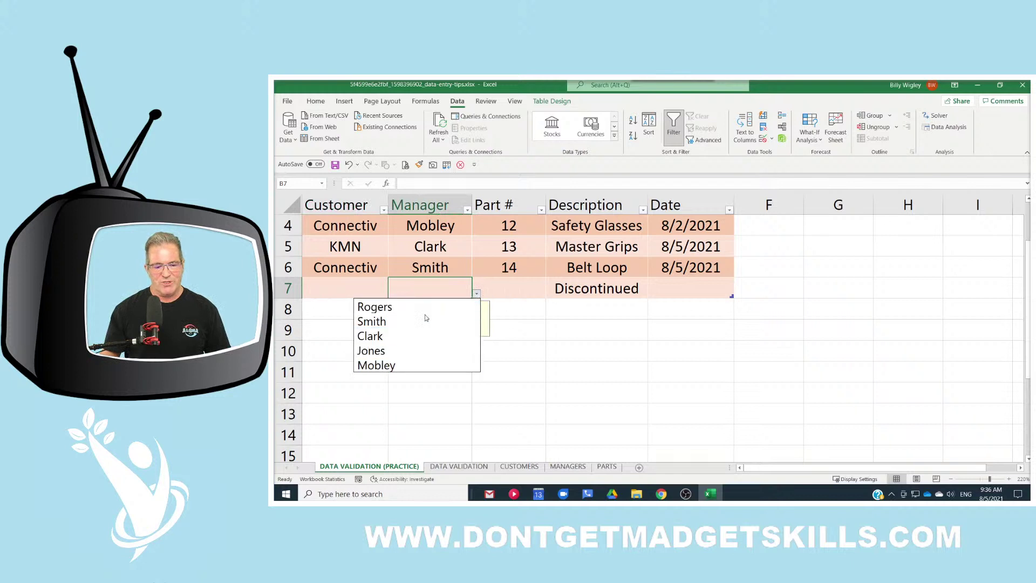
{"action": "left_click", "coordinate": [373, 290]}
{"action": "left_click", "coordinate": [367, 289]}
{"action": "left_click", "coordinate": [394, 294]}
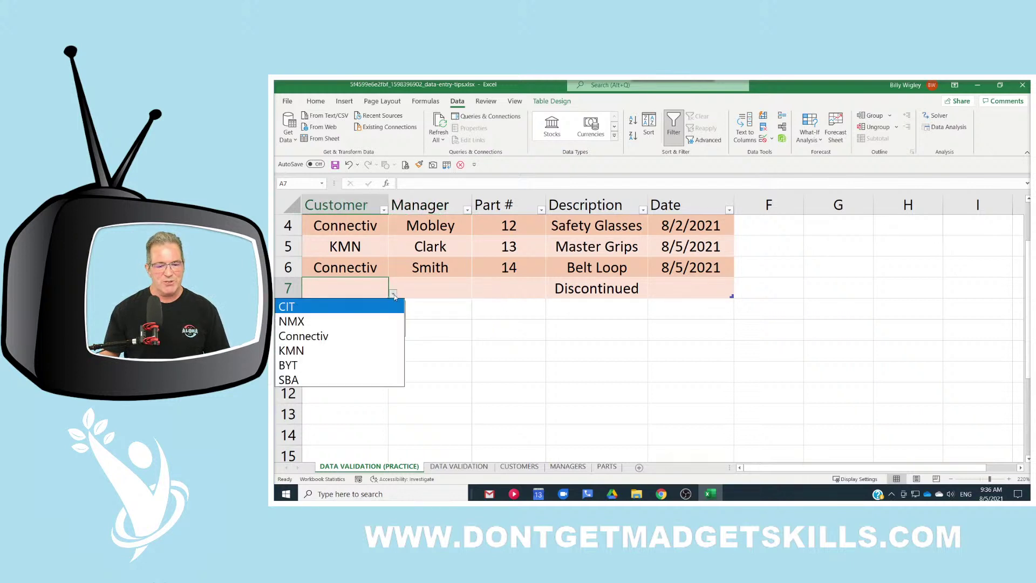
{"action": "left_click", "coordinate": [330, 365]}
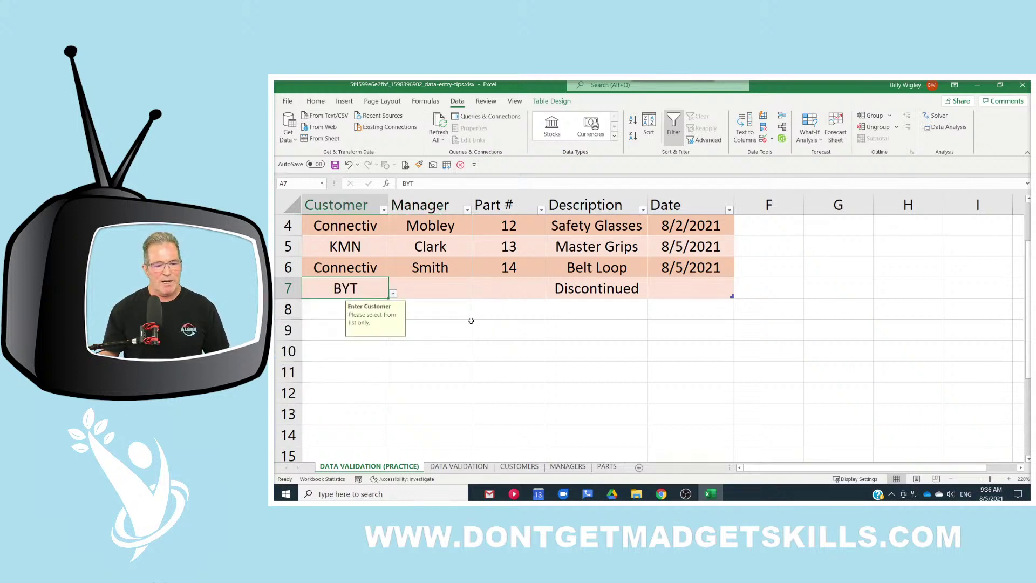
{"action": "left_click", "coordinate": [461, 290]}
{"action": "left_click", "coordinate": [475, 295]}
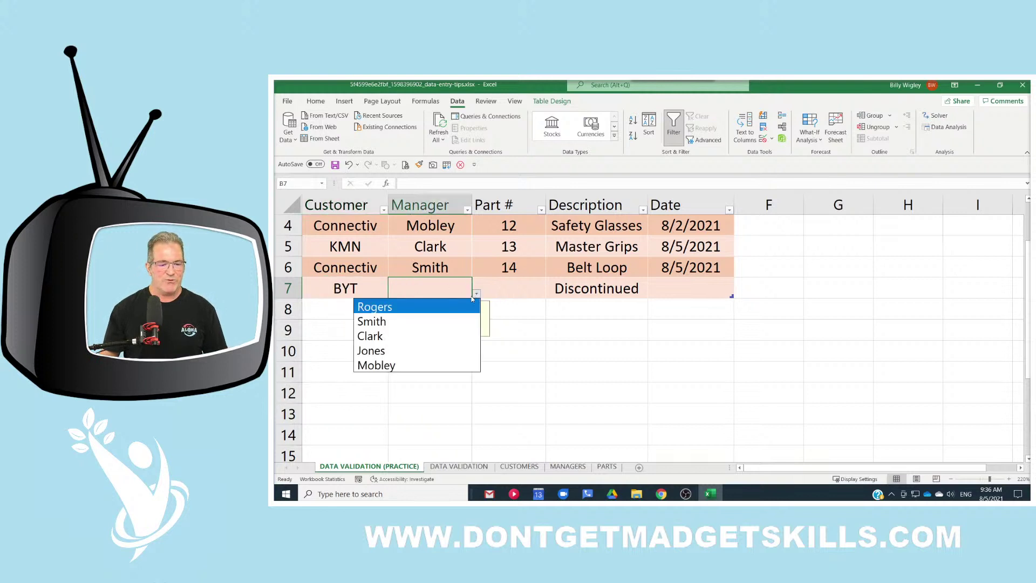
{"action": "left_click", "coordinate": [442, 349]}
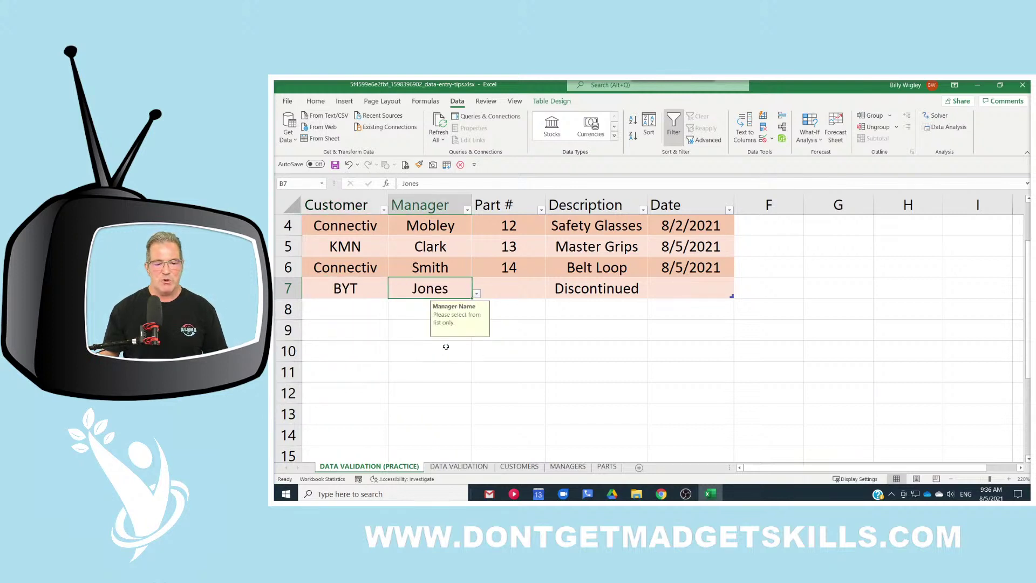
Enter part number 15 in C7 and the current date, 8/5/2021, in E7.
{"action": "left_click", "coordinate": [528, 288]}
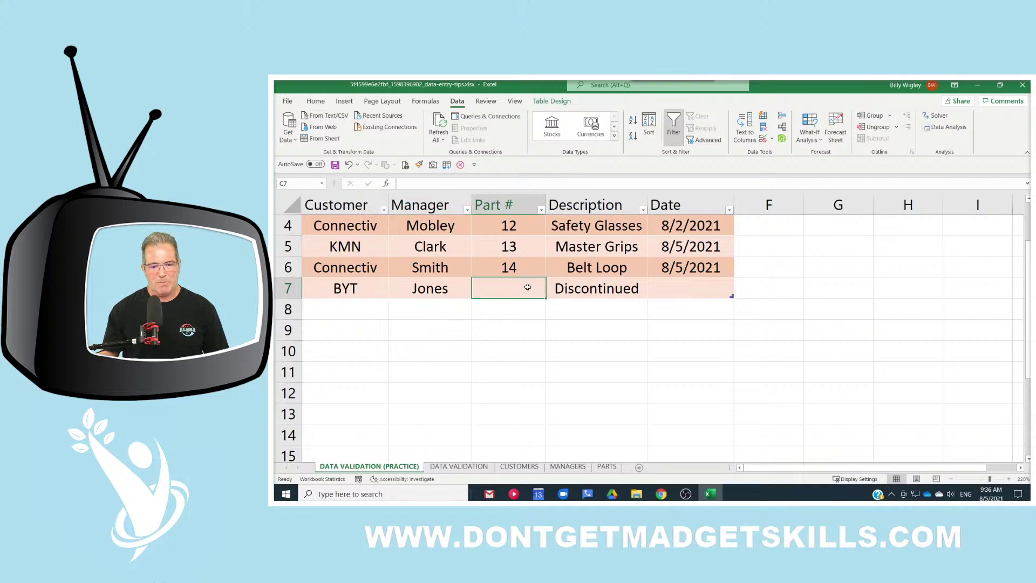
{"action": "left_click", "coordinate": [604, 467]}
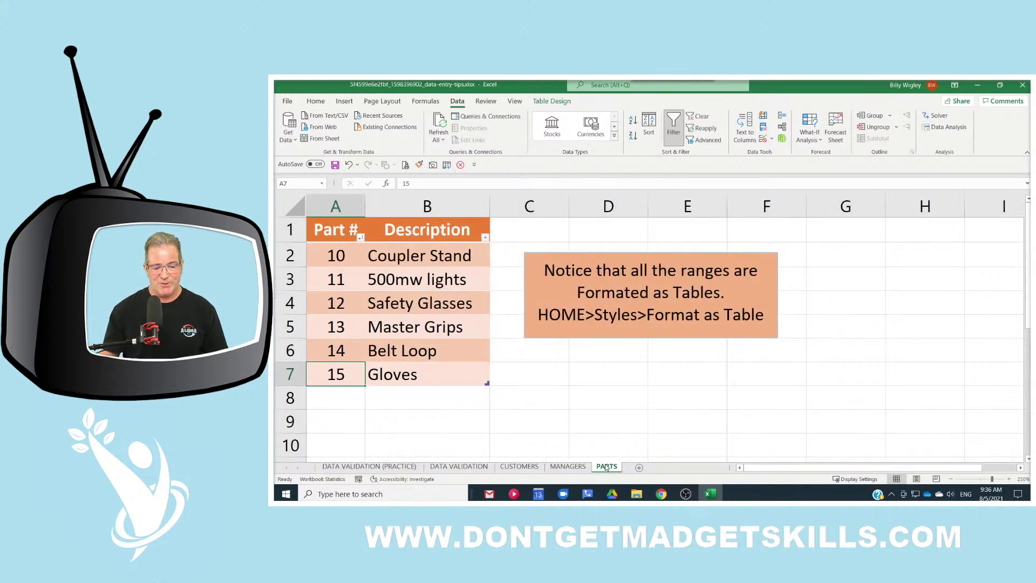
{"action": "left_click", "coordinate": [402, 466]}
{"action": "type", "text": "15"}
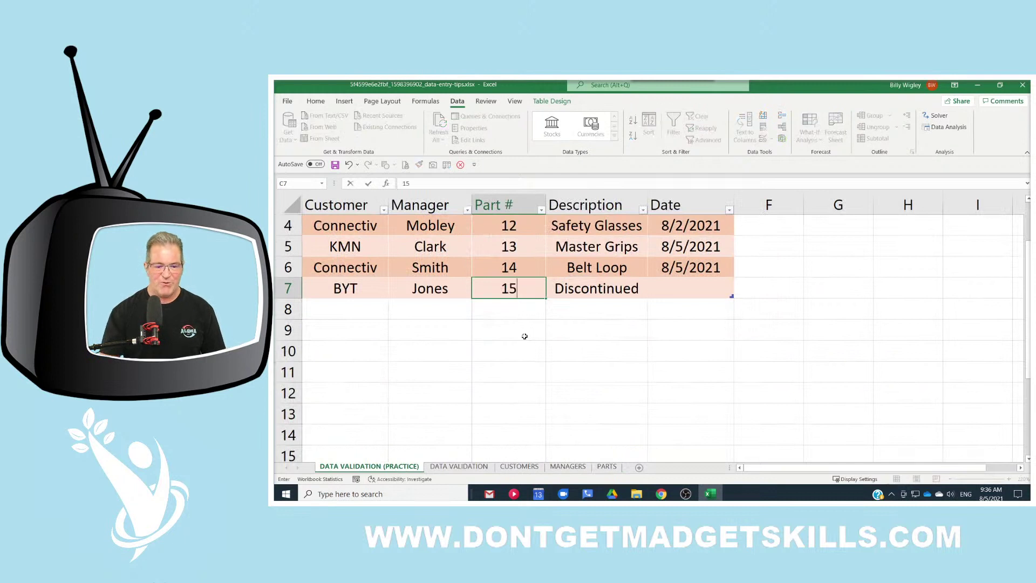
{"action": "key", "text": "Return"}
{"action": "left_click", "coordinate": [688, 294]}
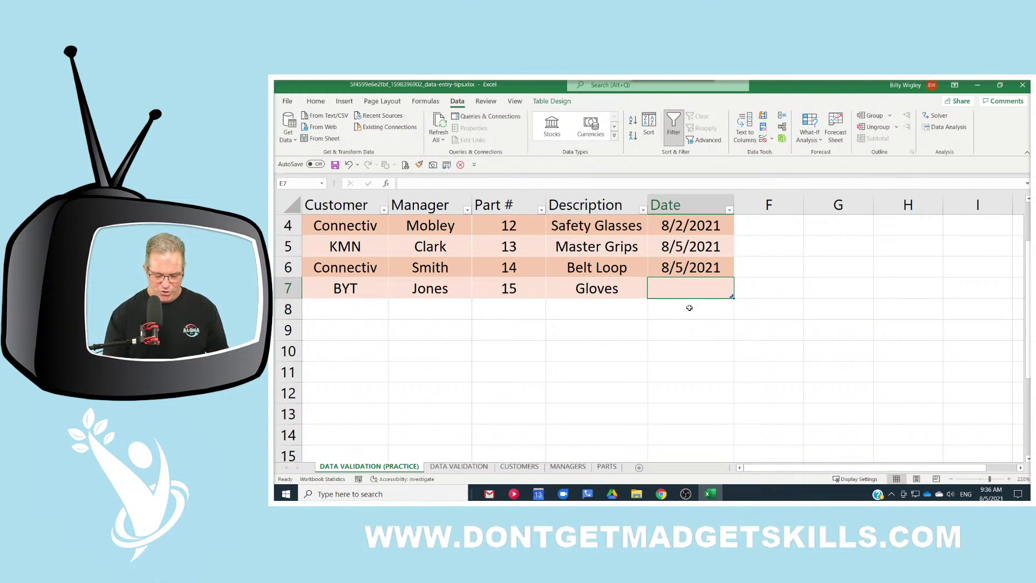
{"action": "key", "text": "ctrl+semicolon"}
{"action": "key", "text": "Return"}
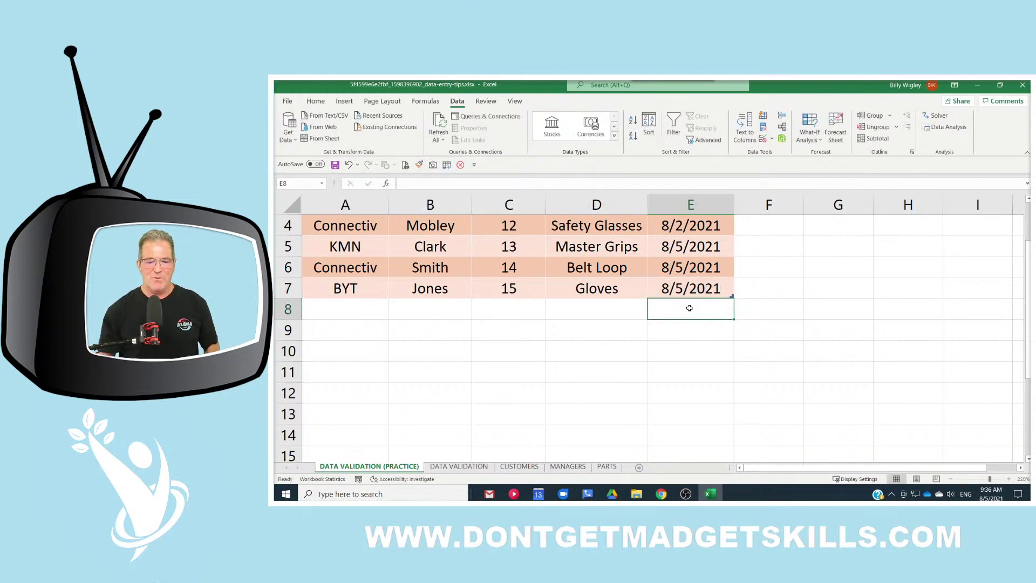
{"action": "scroll", "coordinate": [689, 307], "scroll_direction": "up", "scroll_amount": 1}
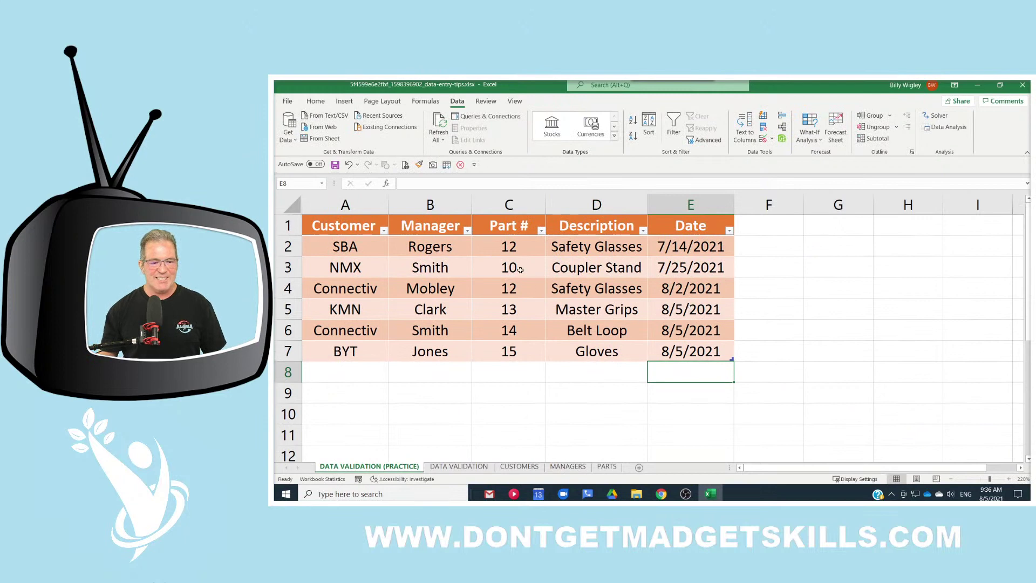
{"action": "scroll", "coordinate": [511, 268], "scroll_direction": "down", "scroll_amount": 3}
{"action": "scroll", "coordinate": [511, 268], "scroll_direction": "up", "scroll_amount": 3}
{"action": "scroll", "coordinate": [501, 290], "scroll_direction": "down", "scroll_amount": 1}
{"action": "scroll", "coordinate": [501, 290], "scroll_direction": "down", "scroll_amount": 1}
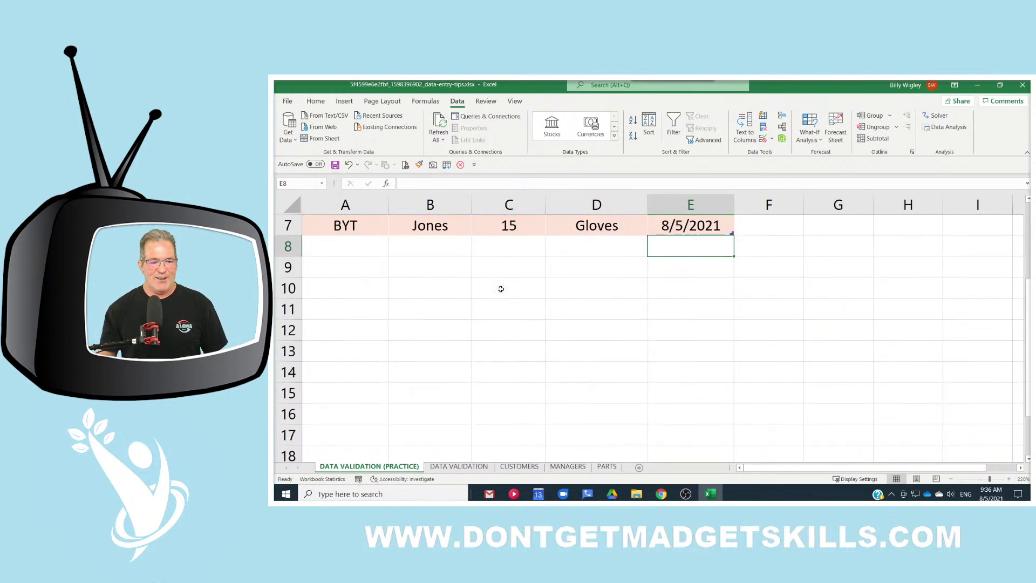
{"action": "scroll", "coordinate": [501, 289], "scroll_direction": "up", "scroll_amount": 2}
{"action": "left_click", "coordinate": [676, 305]}
{"action": "scroll", "coordinate": [676, 305], "scroll_direction": "down", "scroll_amount": 1}
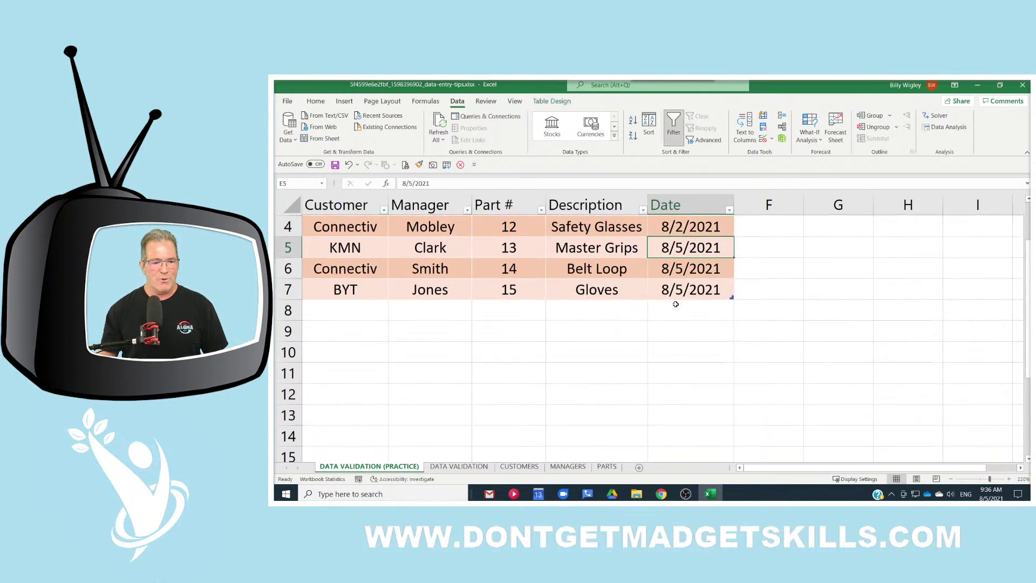
{"action": "scroll", "coordinate": [675, 304], "scroll_direction": "up", "scroll_amount": 1}
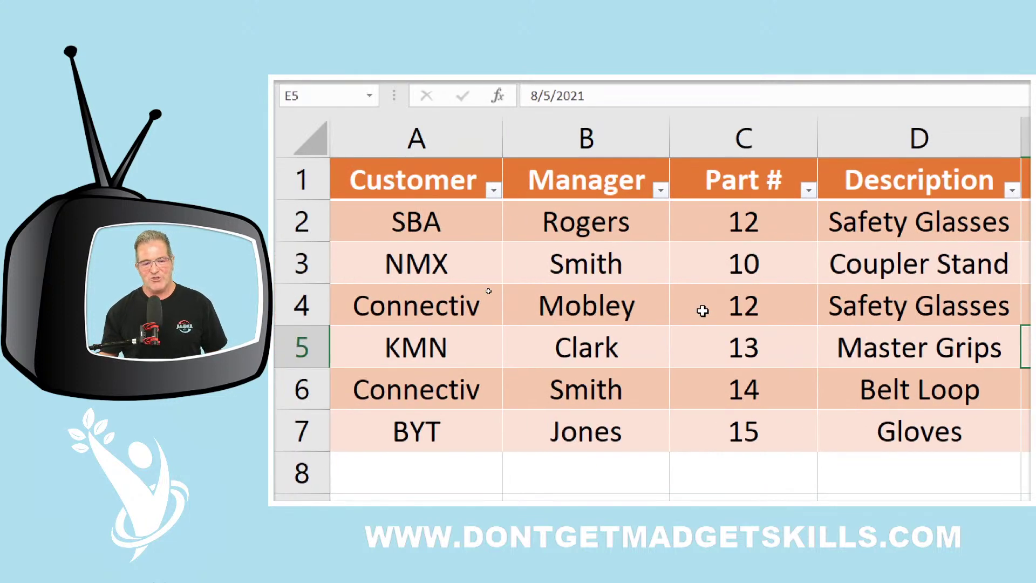
{"action": "scroll", "coordinate": [703, 311], "scroll_direction": "down", "scroll_amount": 1}
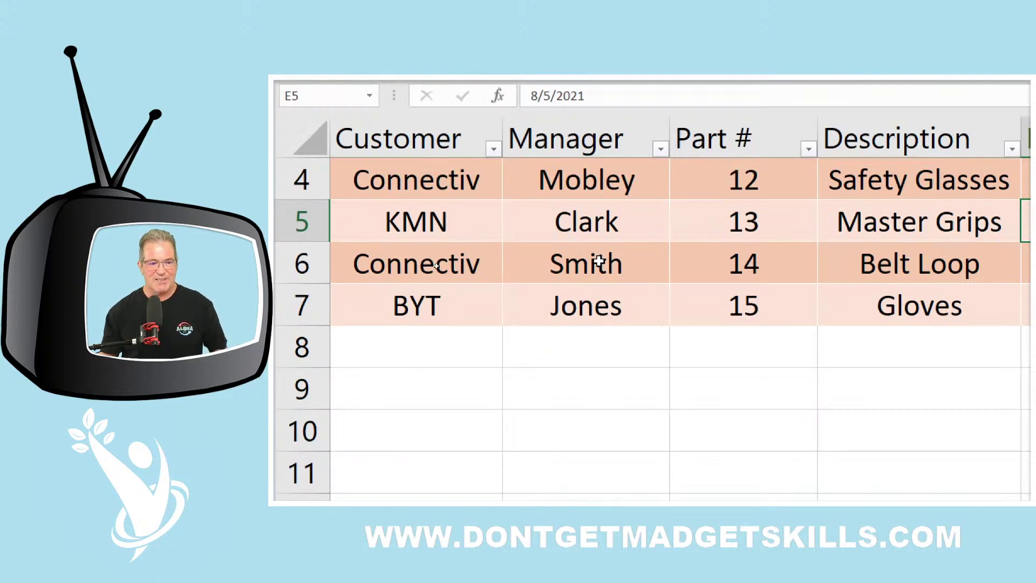
{"action": "scroll", "coordinate": [599, 261], "scroll_direction": "up", "scroll_amount": 1}
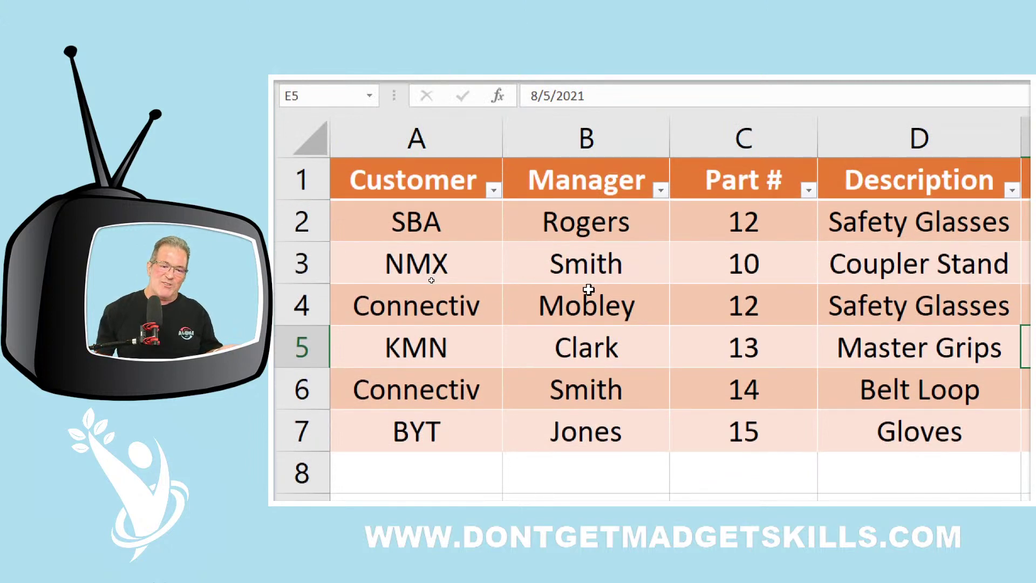
{"action": "scroll", "coordinate": [586, 292], "scroll_direction": "down", "scroll_amount": 3}
{"action": "scroll", "coordinate": [585, 299], "scroll_direction": "up", "scroll_amount": 3}
{"action": "scroll", "coordinate": [583, 301], "scroll_direction": "down", "scroll_amount": 2}
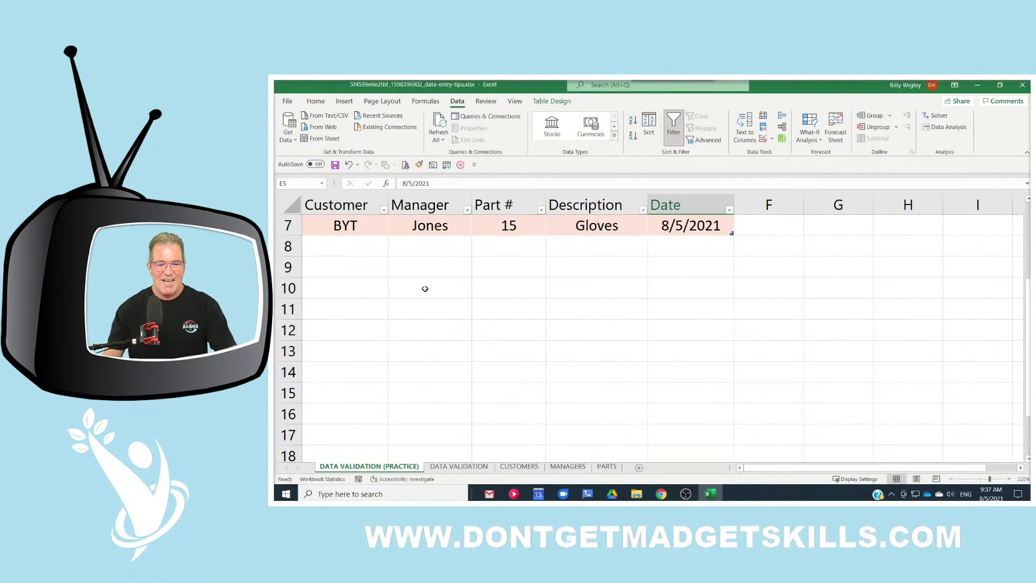
{"action": "scroll", "coordinate": [425, 289], "scroll_direction": "up", "scroll_amount": 2}
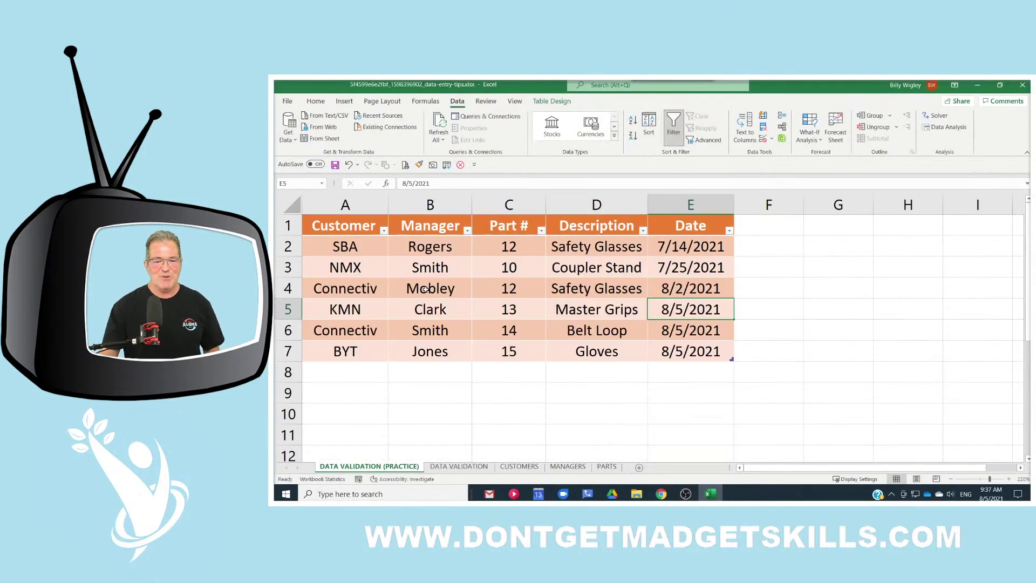
Select the Customer header cell A1 of the data entry table.
{"action": "left_click", "coordinate": [316, 103]}
{"action": "left_click", "coordinate": [354, 227]}
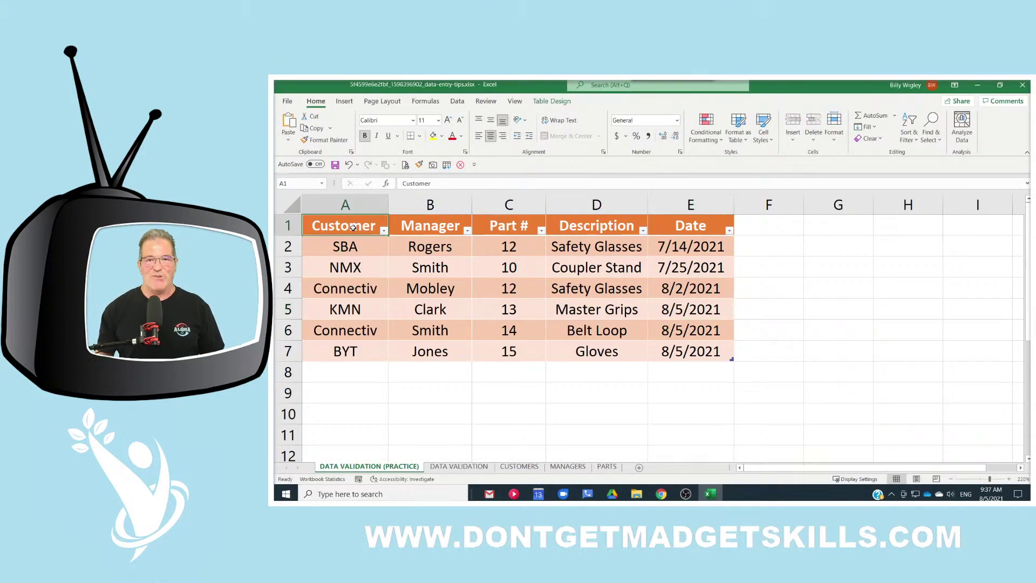